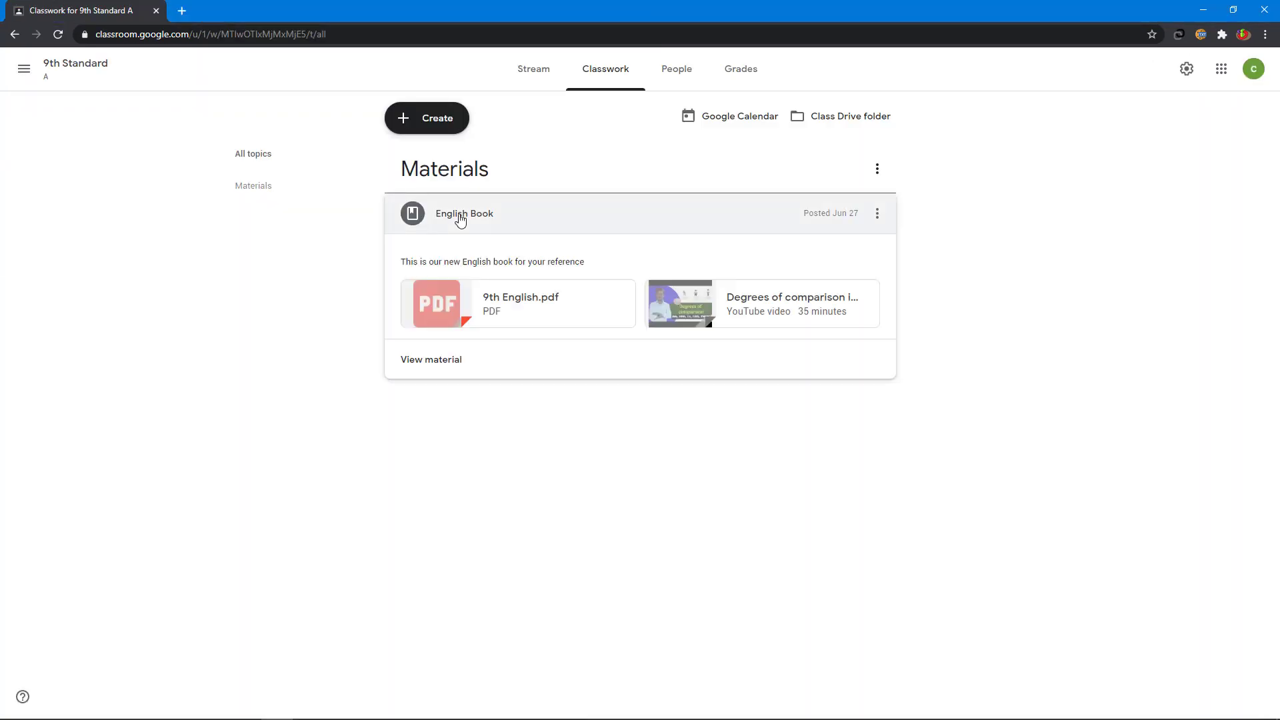
# Step: Close the English Book material in Classroom
pyautogui.click(460, 218)
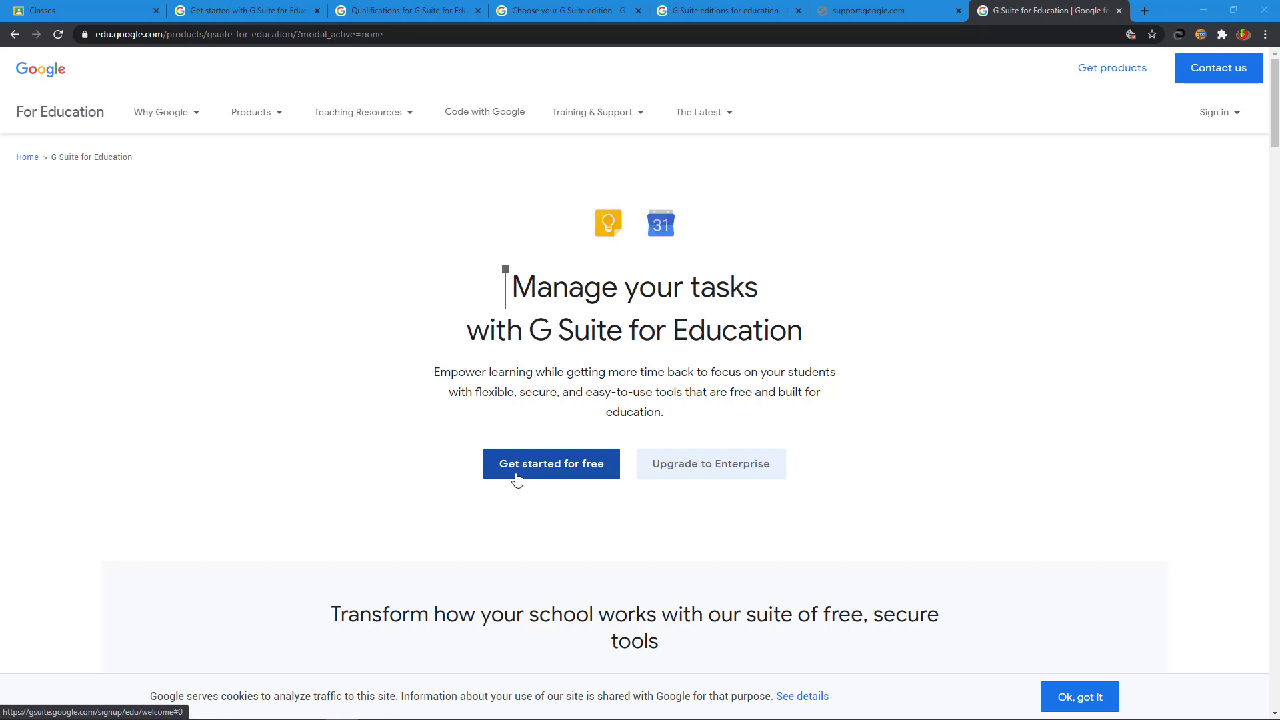
# Step: Read the G Suite for Education Qualifications page to review the eligibility rules
pyautogui.click(416, 12)
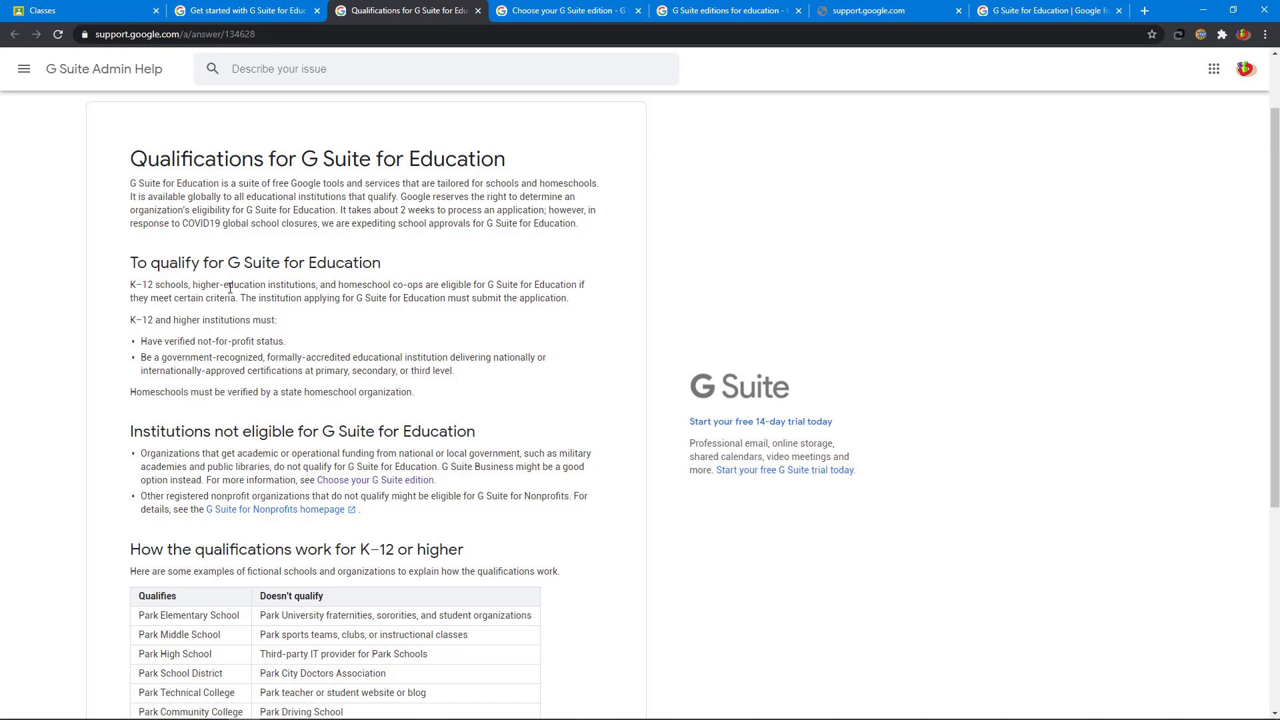
pyautogui.scroll(2, 314, 229)
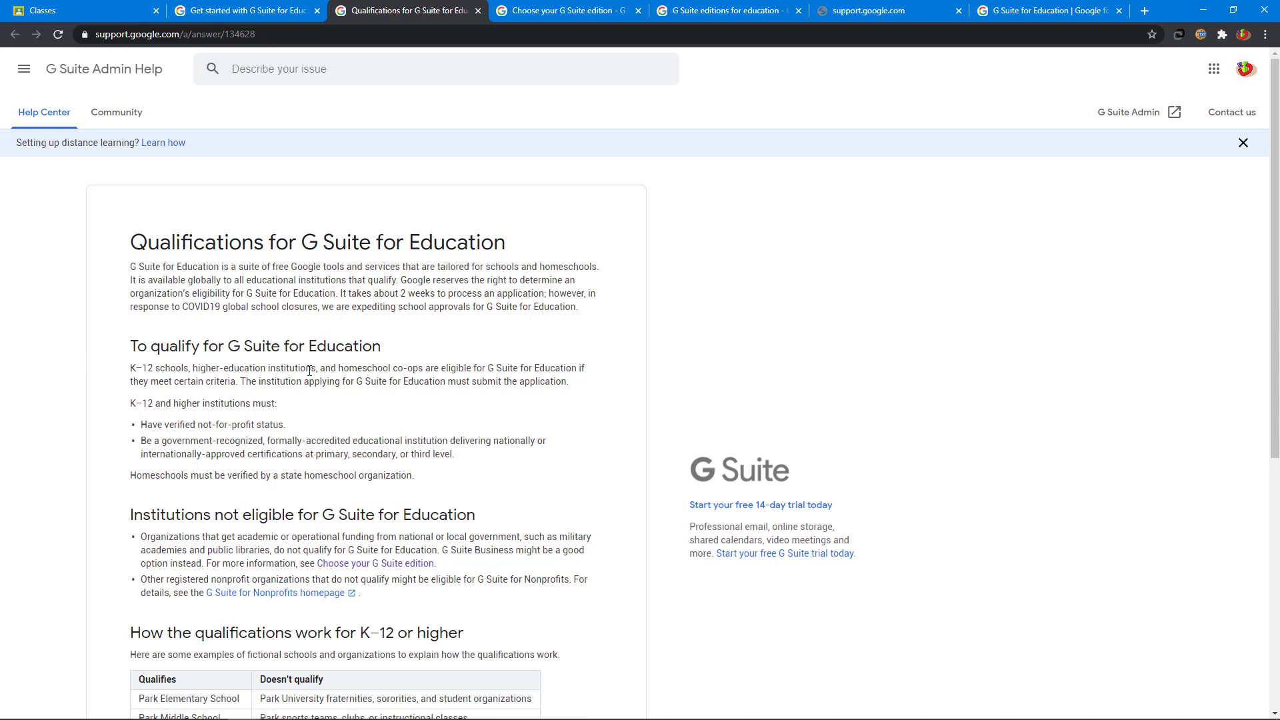
pyautogui.scroll(-1, 309, 371)
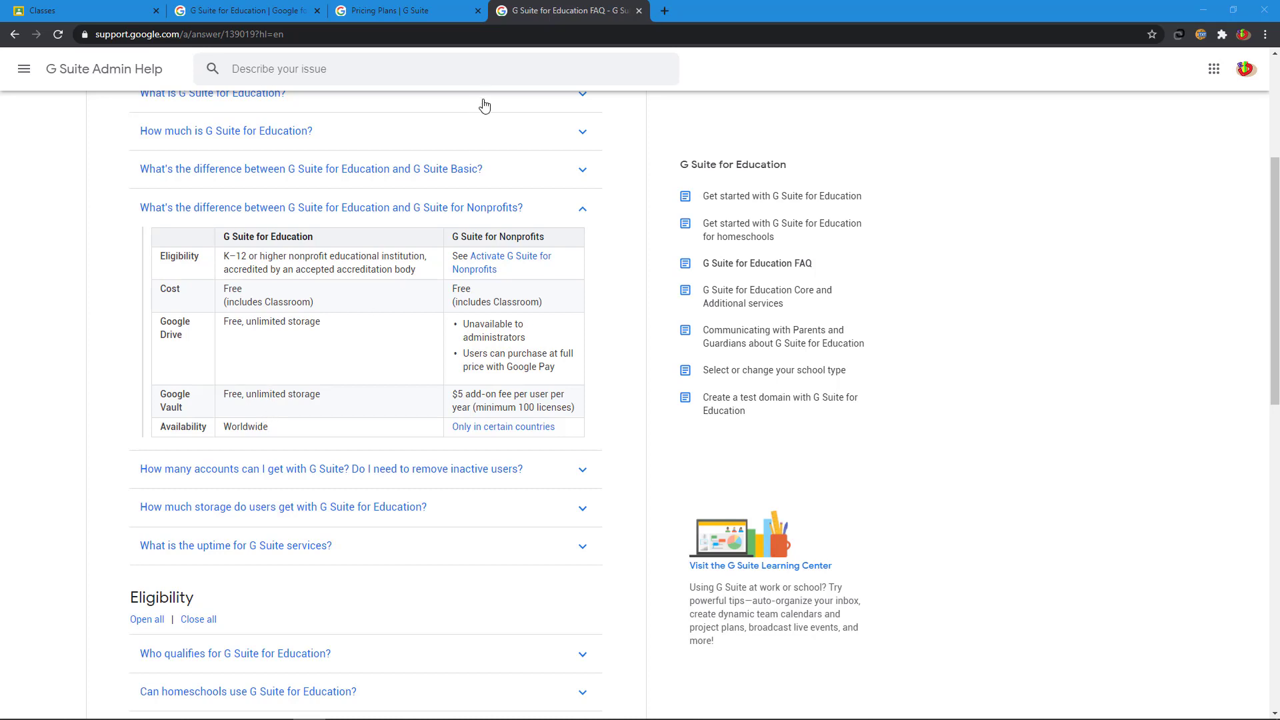
# Step: Browse the G Suite pricing plans, highlighting the Basic plan's 30GB storage limit
pyautogui.click(420, 12)
pyautogui.scroll(-3, 336, 354)
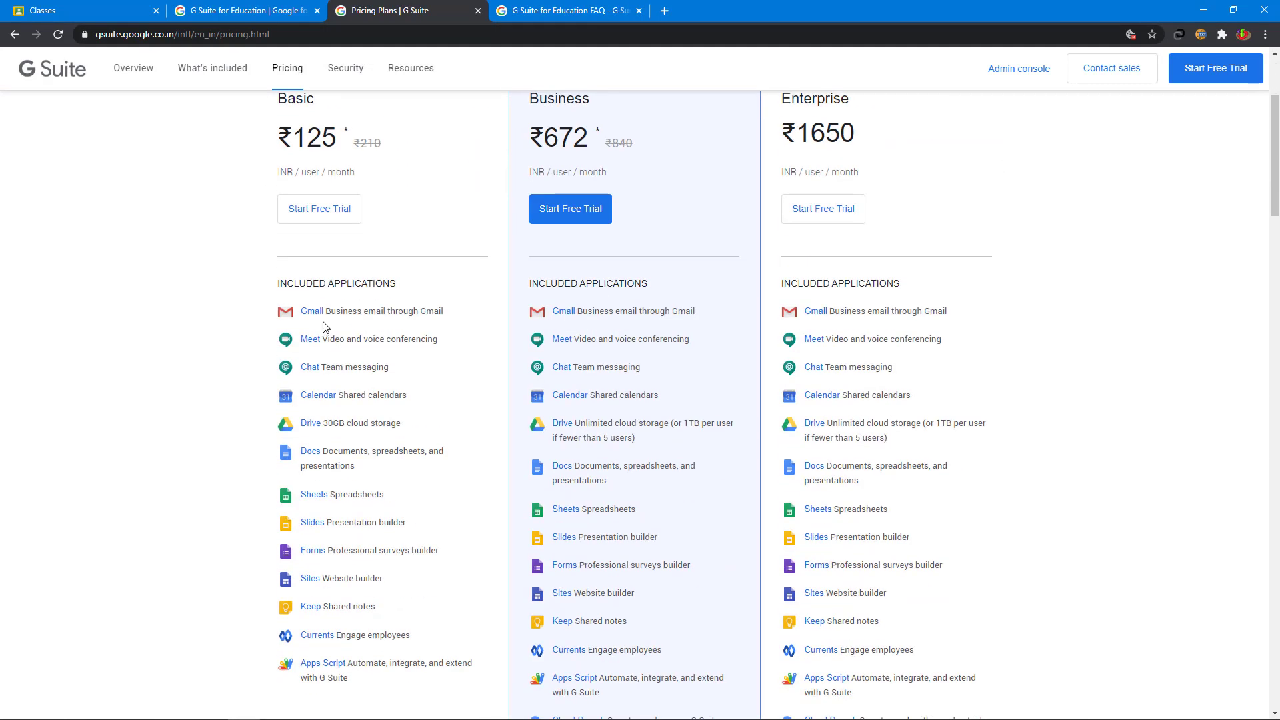
pyautogui.scroll(-1, 325, 327)
pyautogui.moveTo(325, 357); pyautogui.dragTo(410, 364)
pyautogui.scroll(-6, 409, 363)
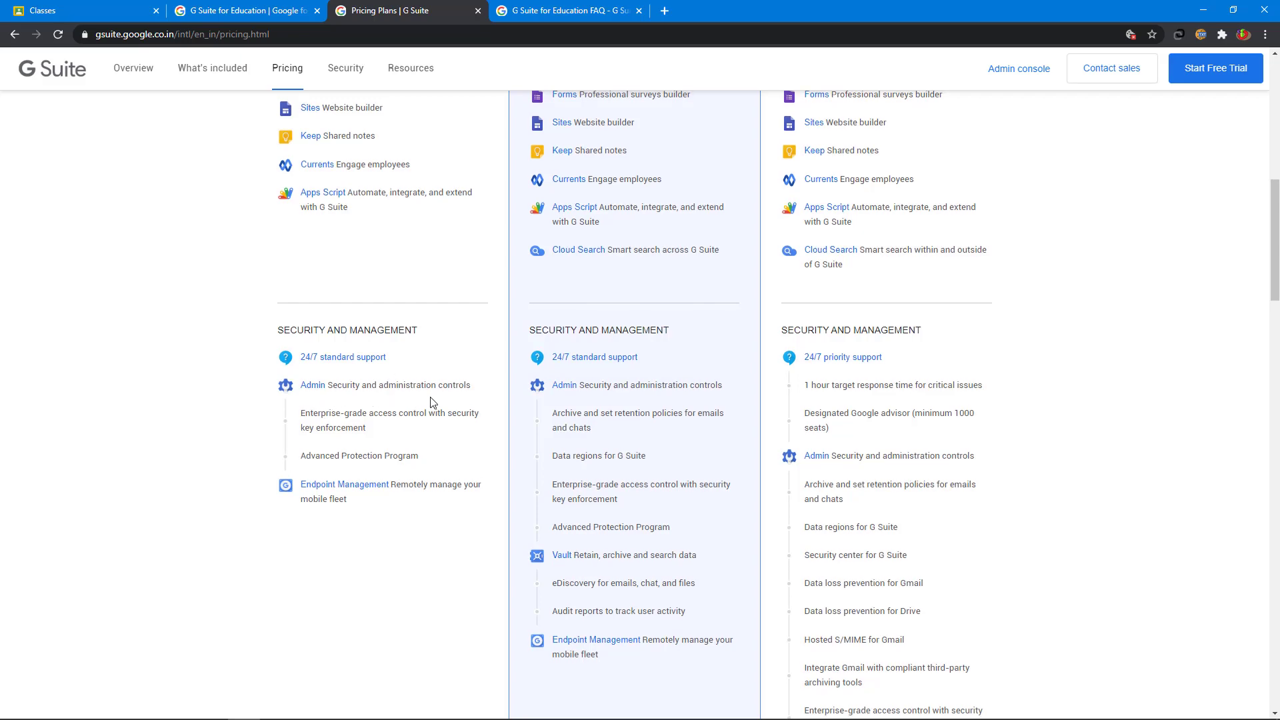
pyautogui.scroll(10, 433, 403)
pyautogui.scroll(-10, 432, 402)
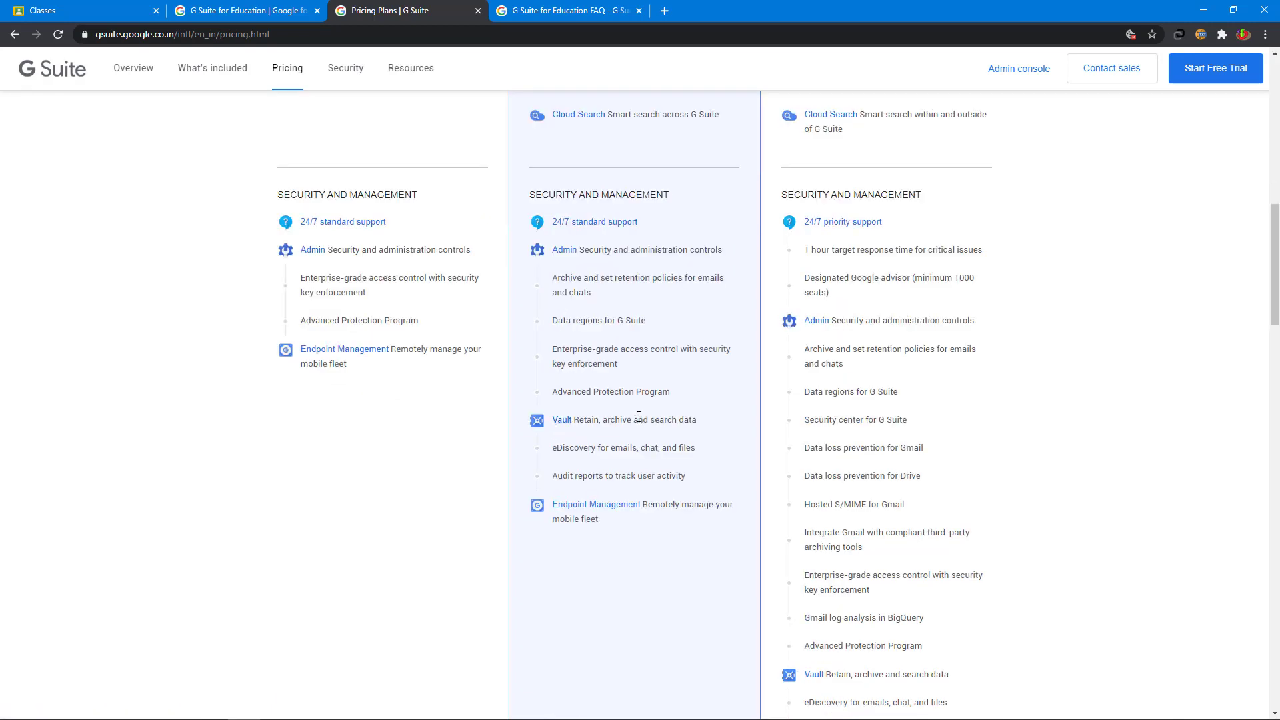
pyautogui.scroll(10, 638, 417)
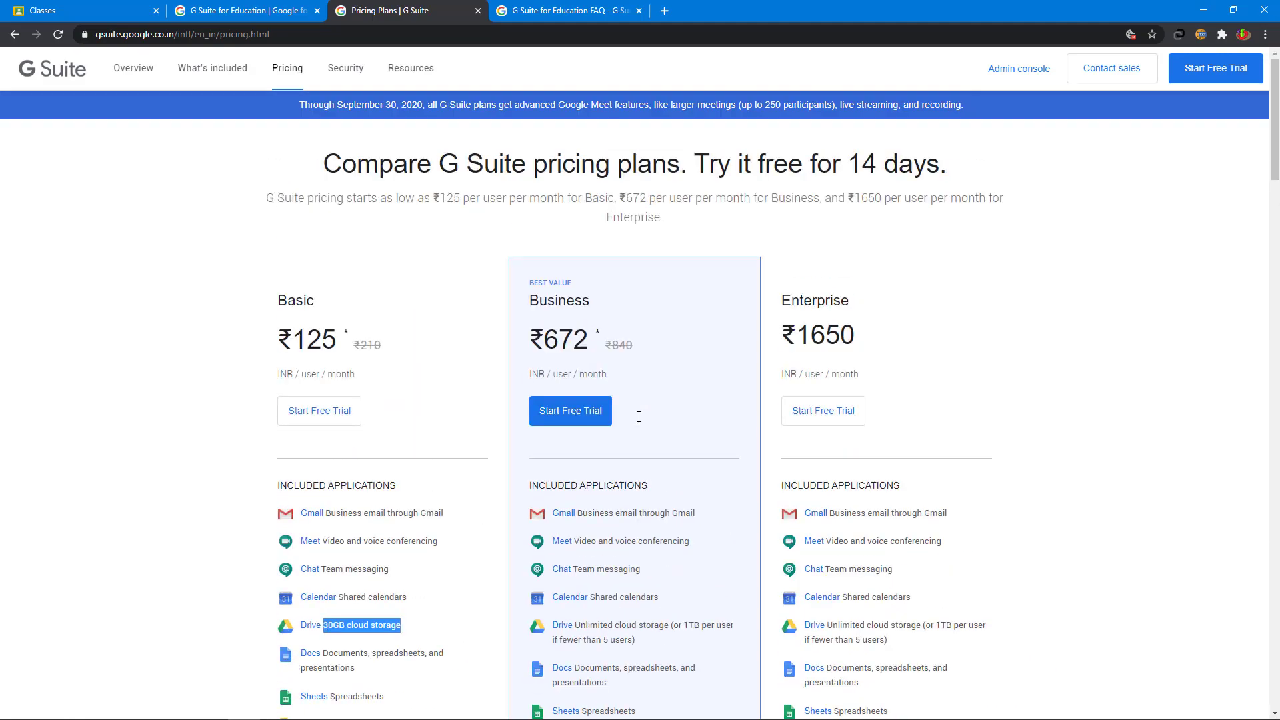
# Step: Open a new browser window and go to classroom.google.com
pyautogui.hotkey('ctrl', 'n')
pyautogui.write('cl')
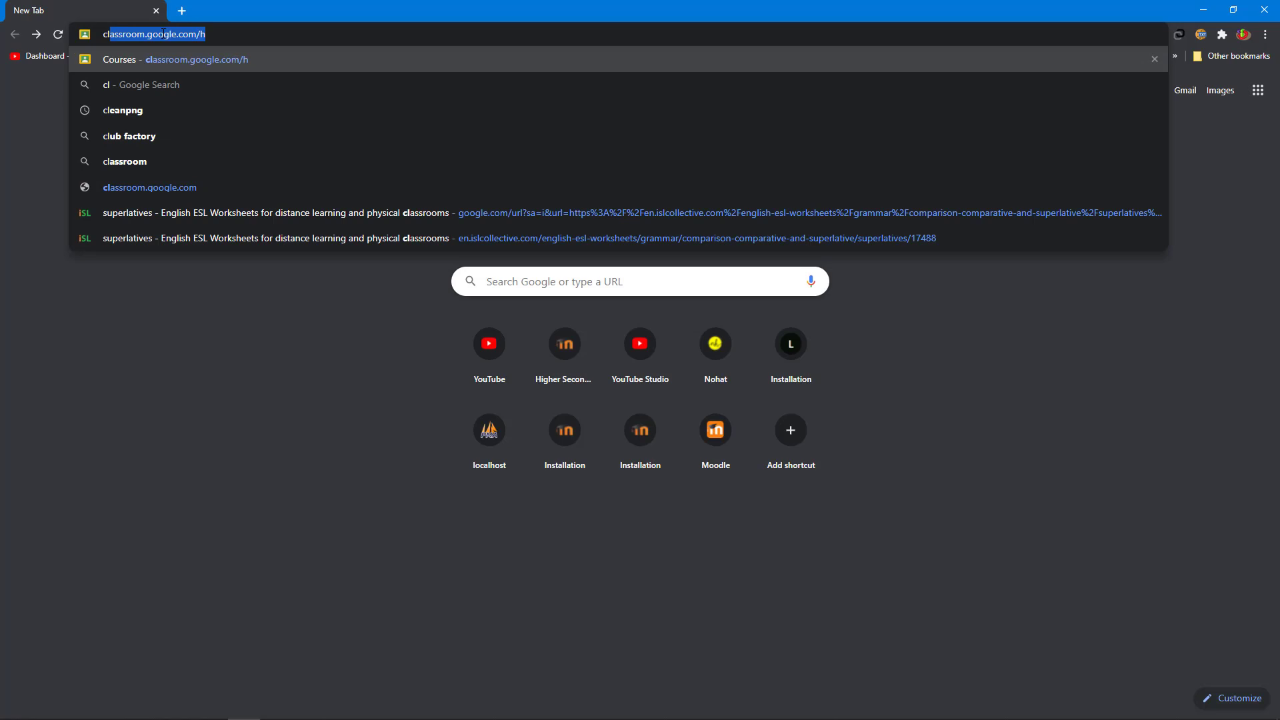
pyautogui.press('Return')
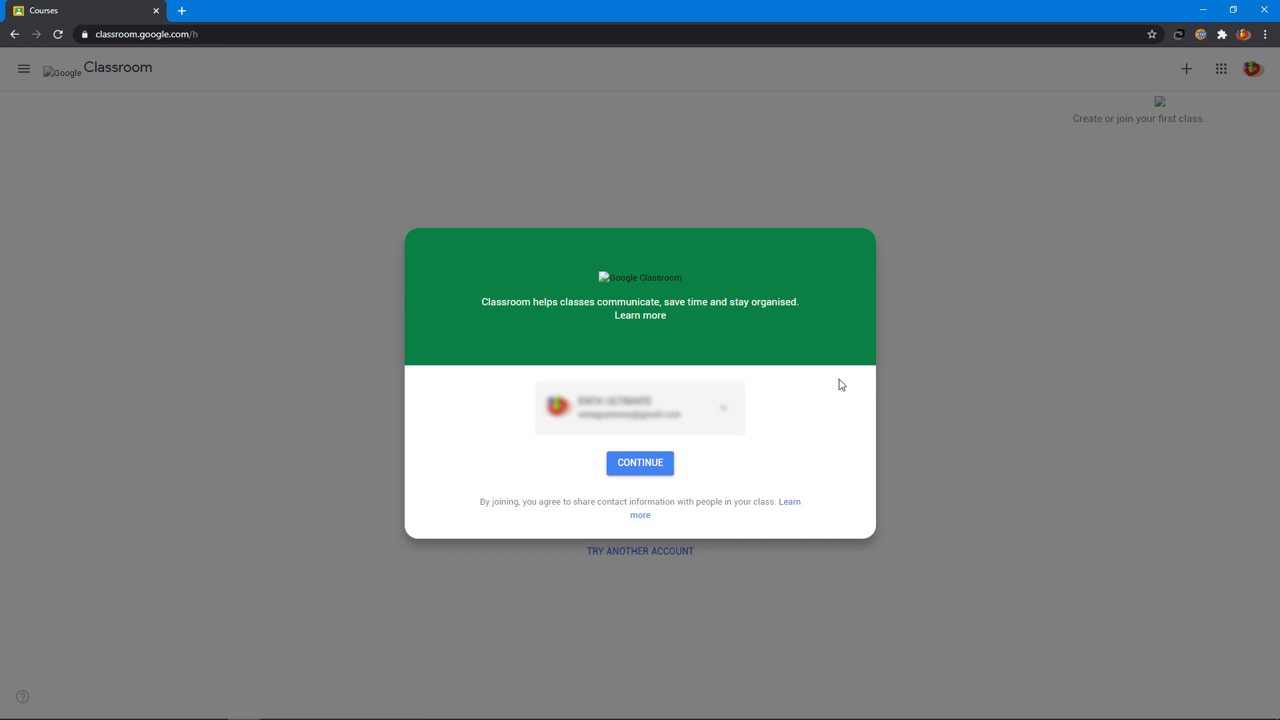
# Step: Continue into Google Classroom with the signed-in account
pyautogui.click(645, 467)
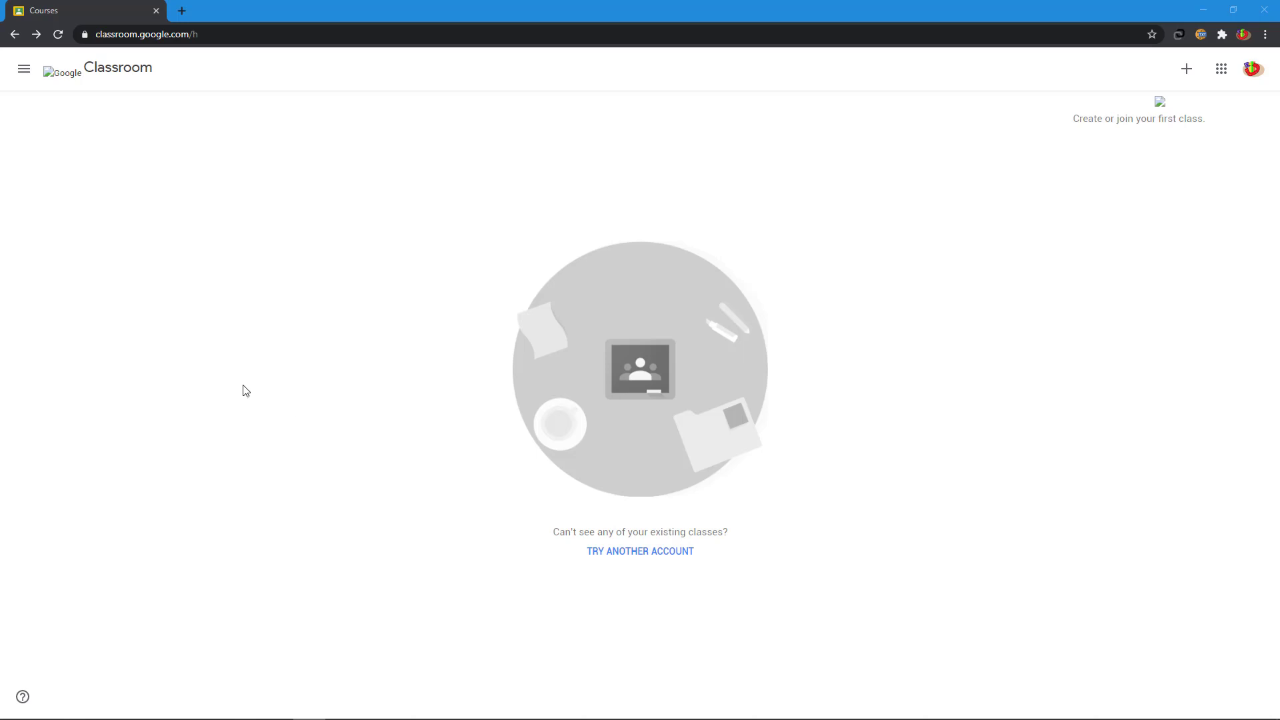
# Step: Turn on Receive email notifications in the Classroom Settings page
pyautogui.click(25, 71)
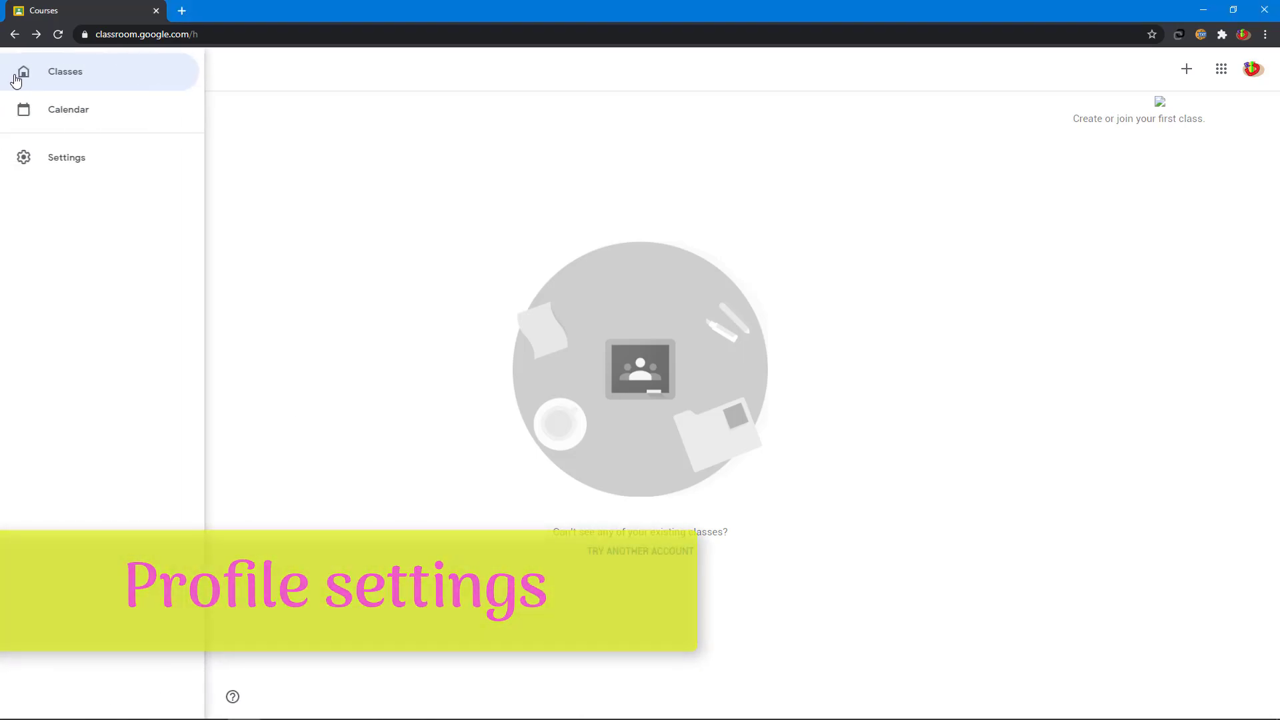
pyautogui.click(60, 167)
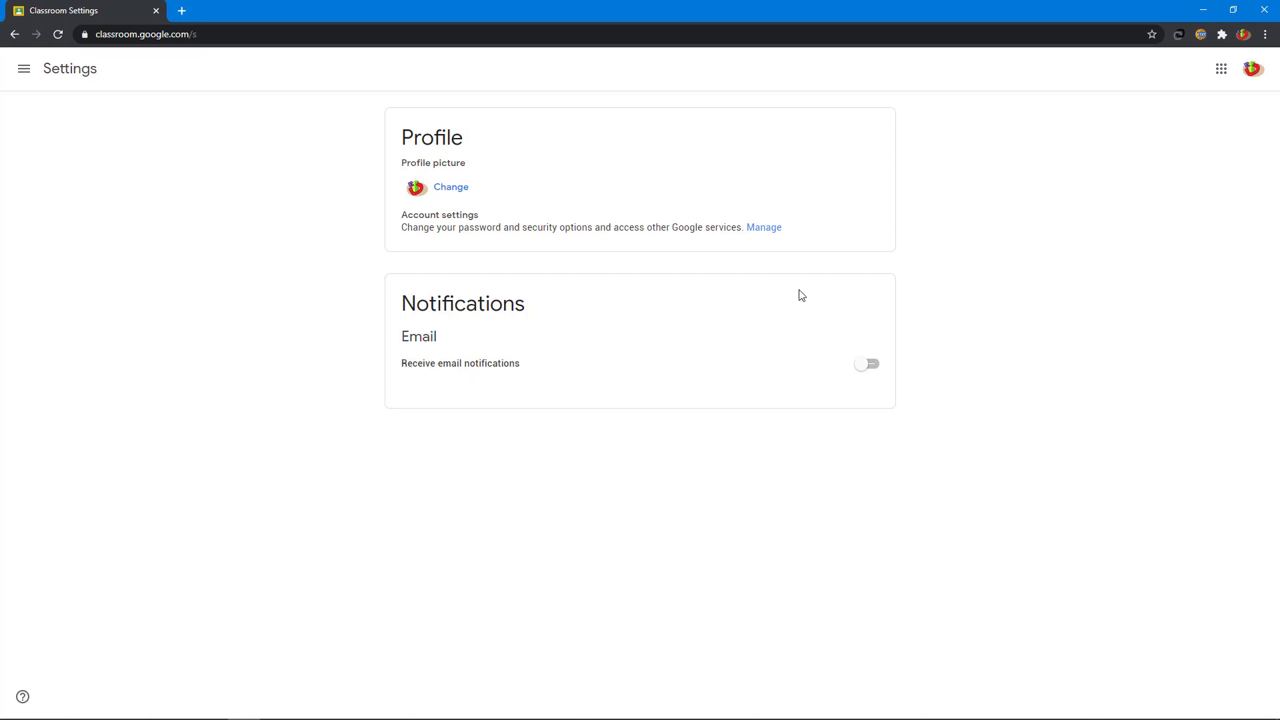
pyautogui.click(872, 365)
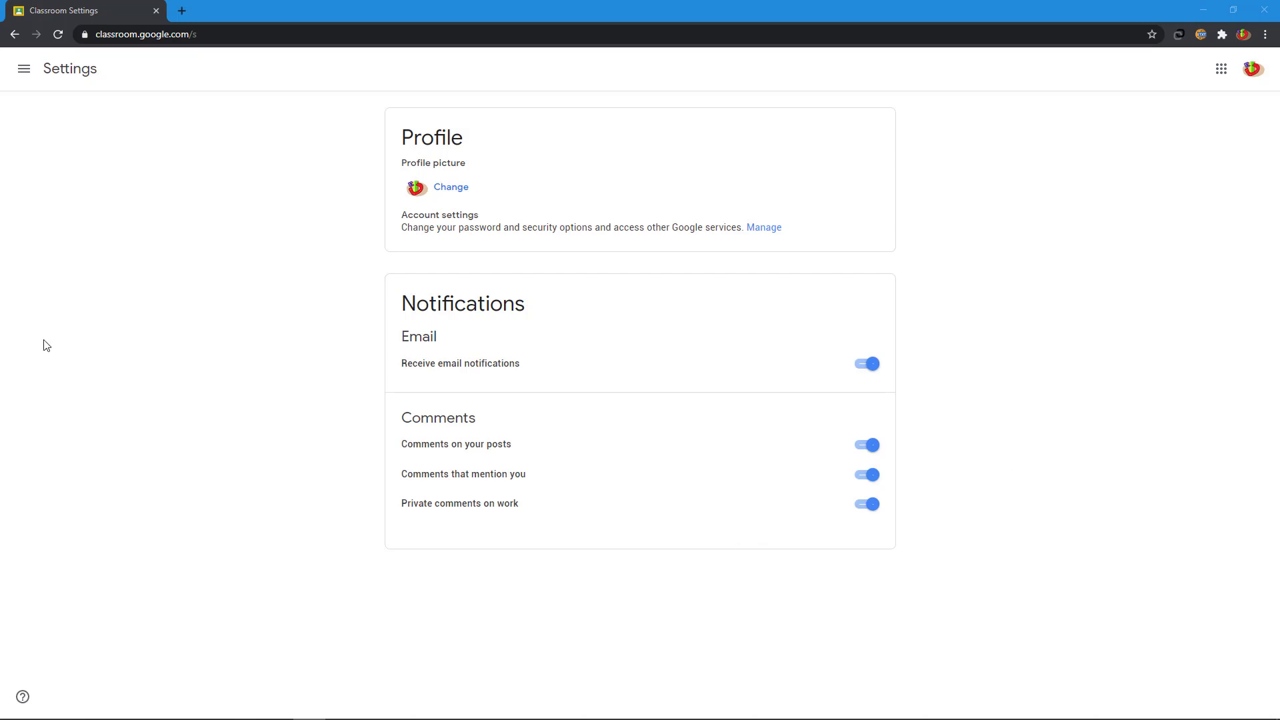
pyautogui.click(22, 75)
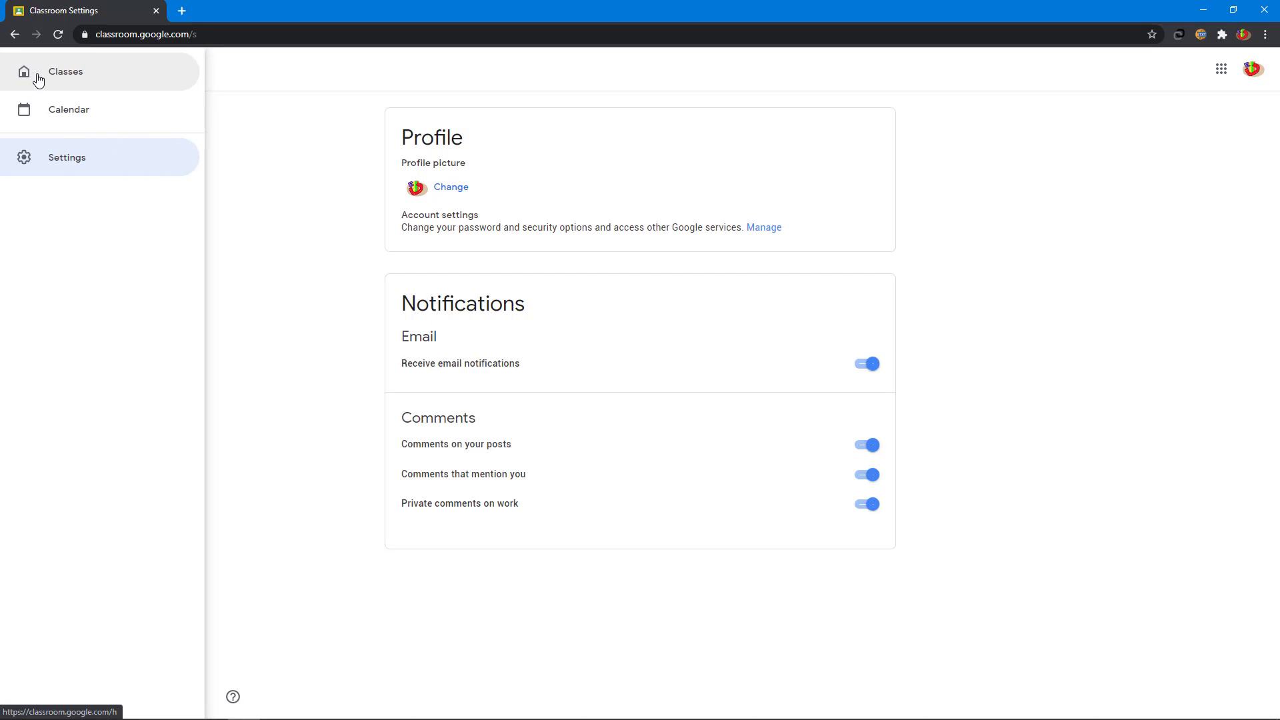
# Step: From the Classes page, start creating a new class with the + button
pyautogui.click(36, 79)
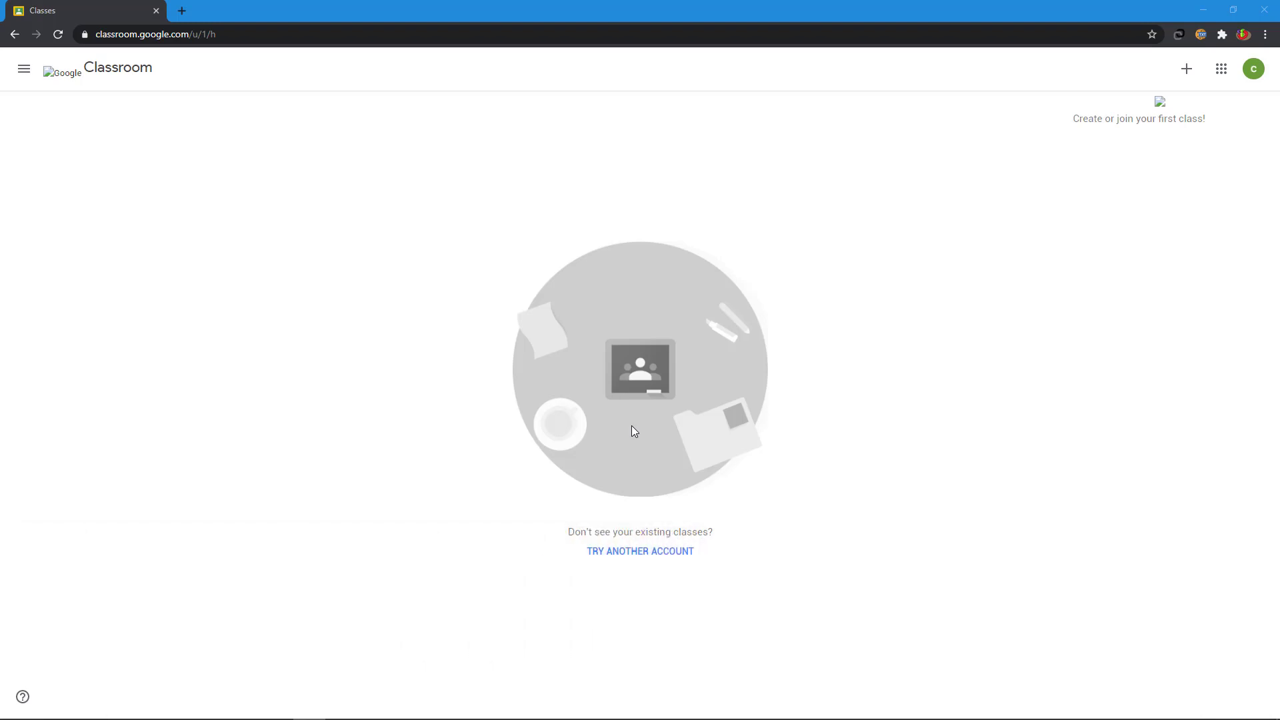
pyautogui.click(1186, 68)
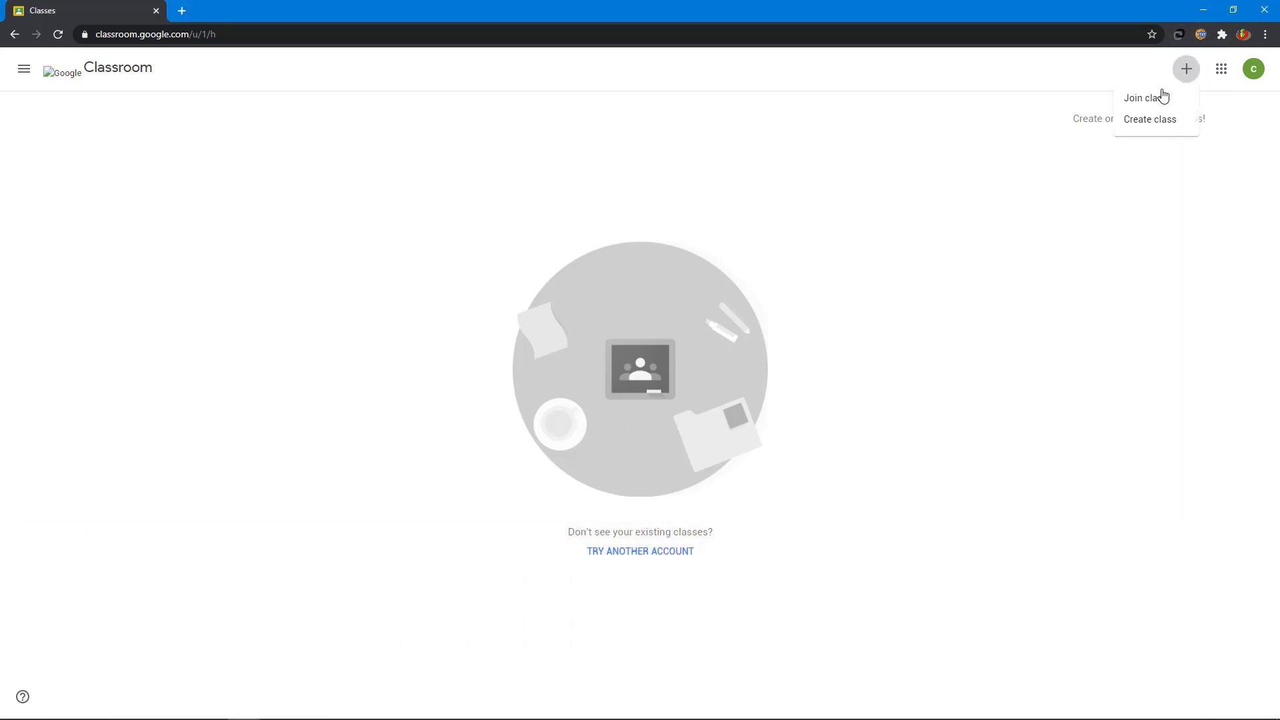
pyautogui.click(1143, 125)
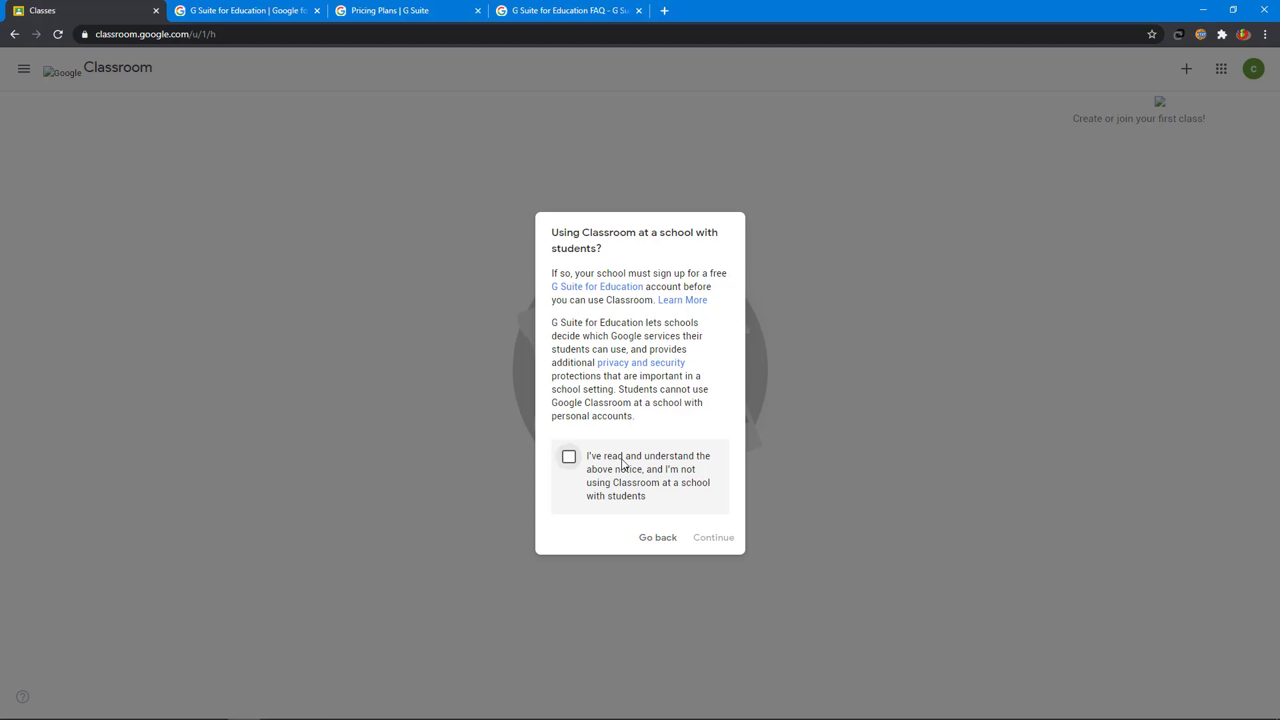
# Step: Acknowledge the school notice and create class '9th Standard', section A, subject English, room 12
pyautogui.click(569, 457)
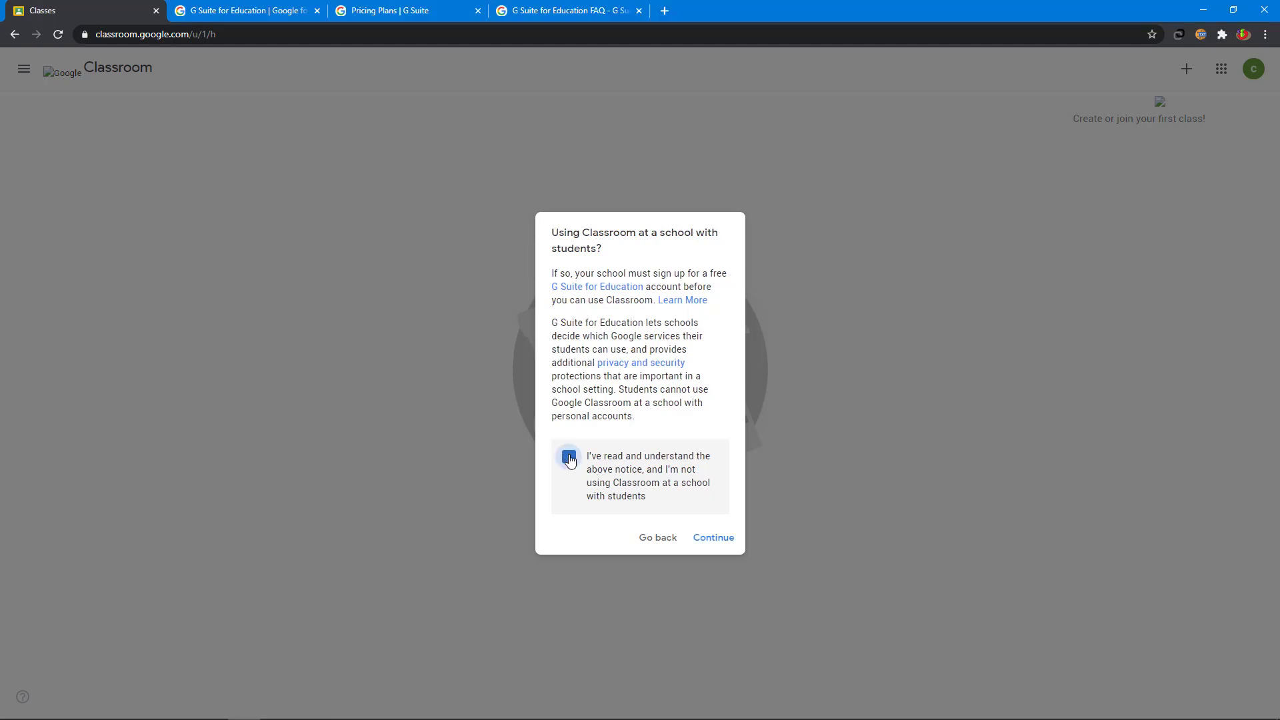
pyautogui.click(712, 539)
pyautogui.click(500, 308)
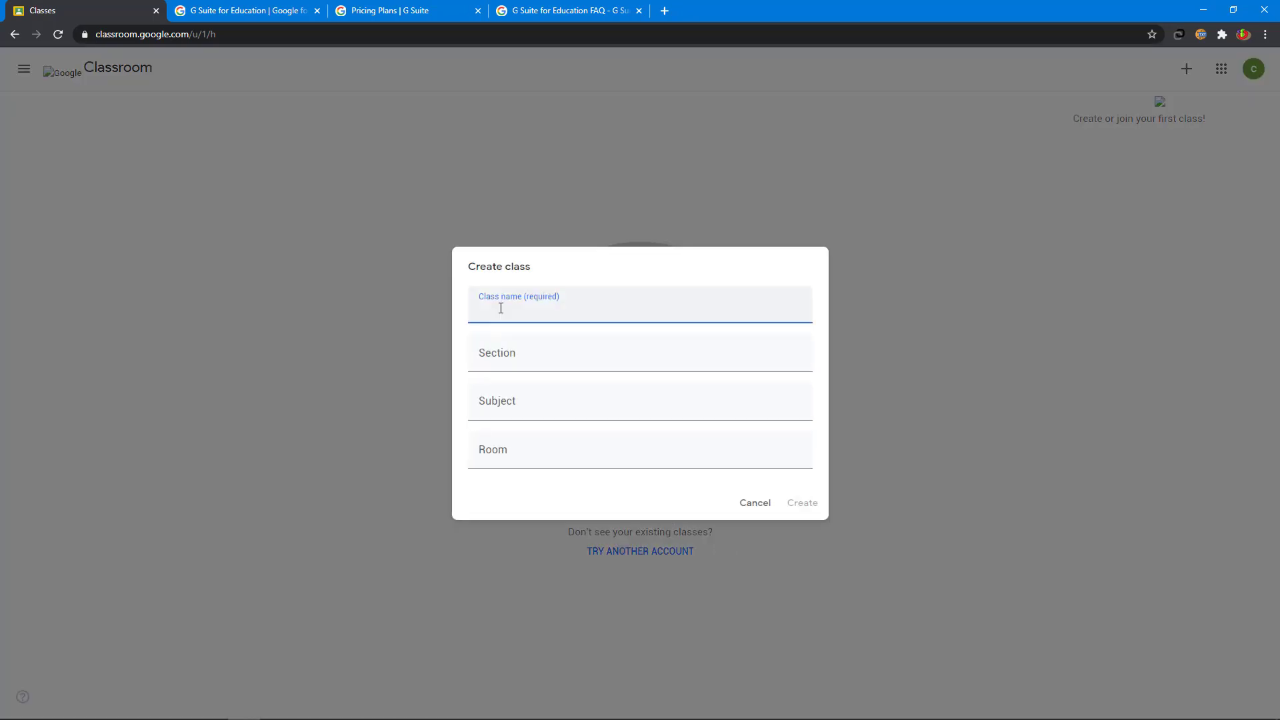
pyautogui.write('9th Standard')
pyautogui.click(509, 348)
pyautogui.write('A')
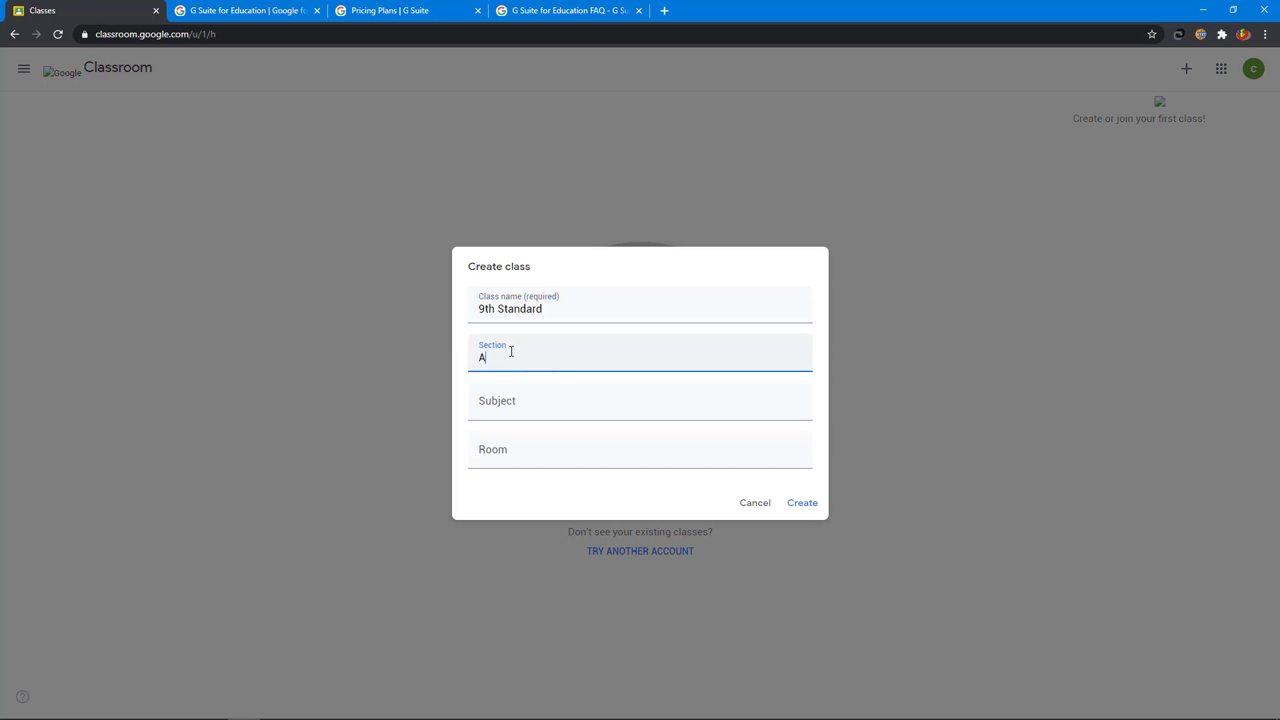
pyautogui.click(512, 405)
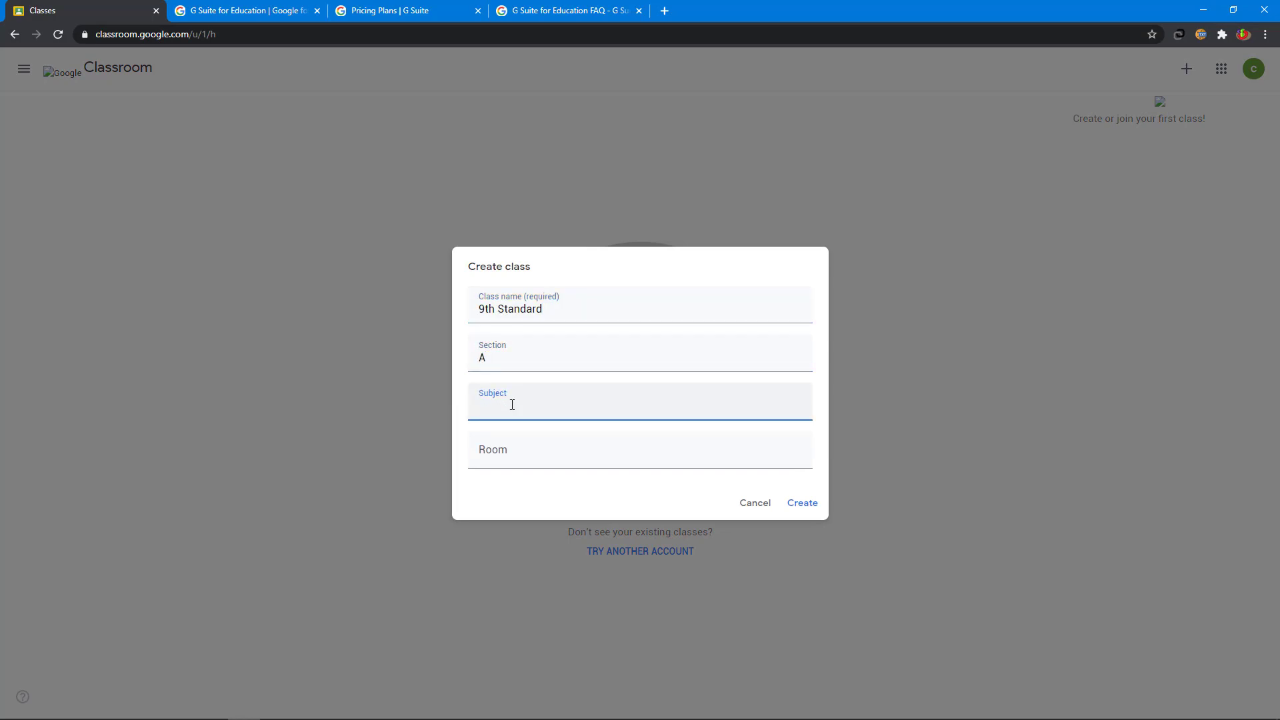
pyautogui.write('English')
pyautogui.click(632, 449)
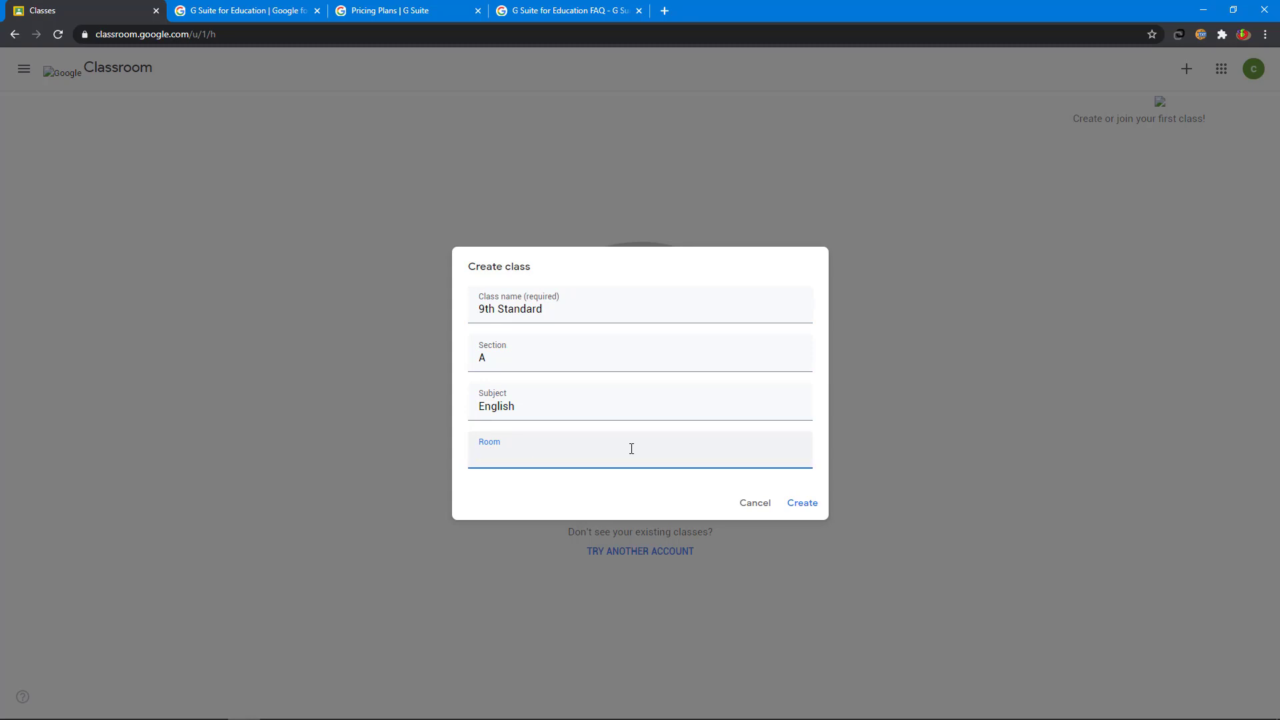
pyautogui.write('12')
pyautogui.click(807, 509)
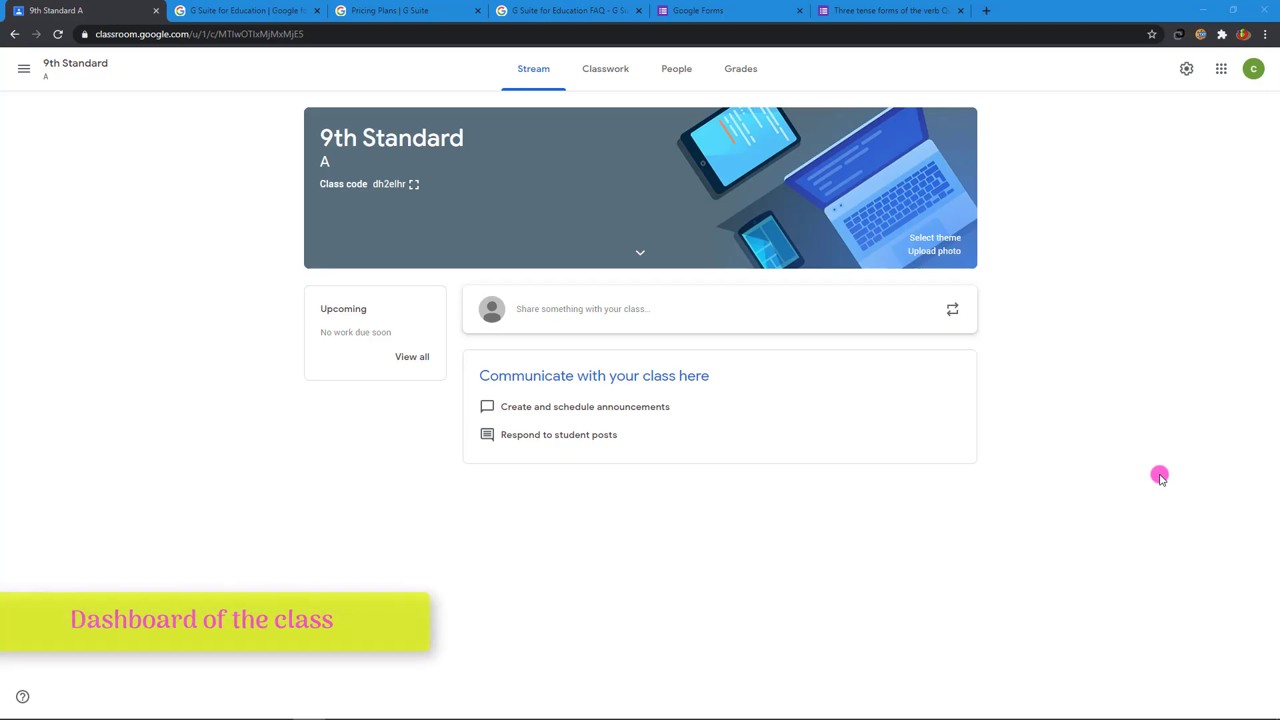
# Step: Look around the new class's share box, Classwork Create menu, People and Grades pages
pyautogui.click(654, 310)
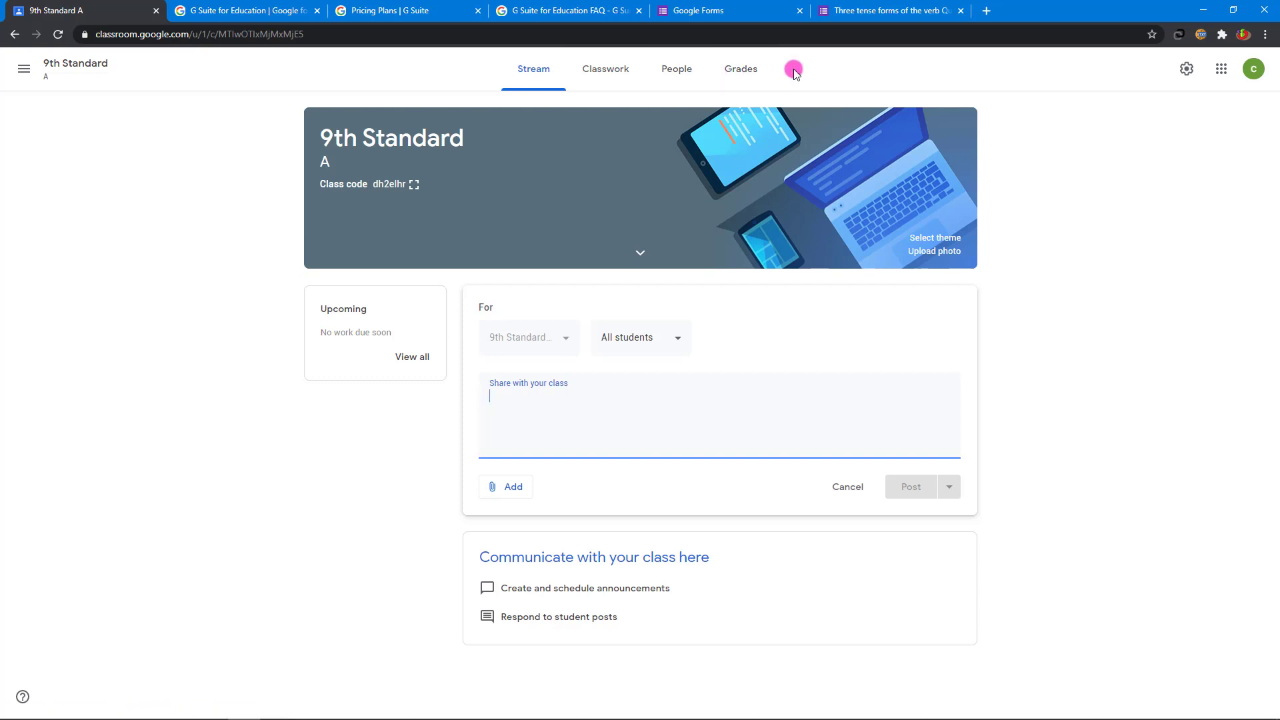
pyautogui.click(601, 75)
pyautogui.click(427, 120)
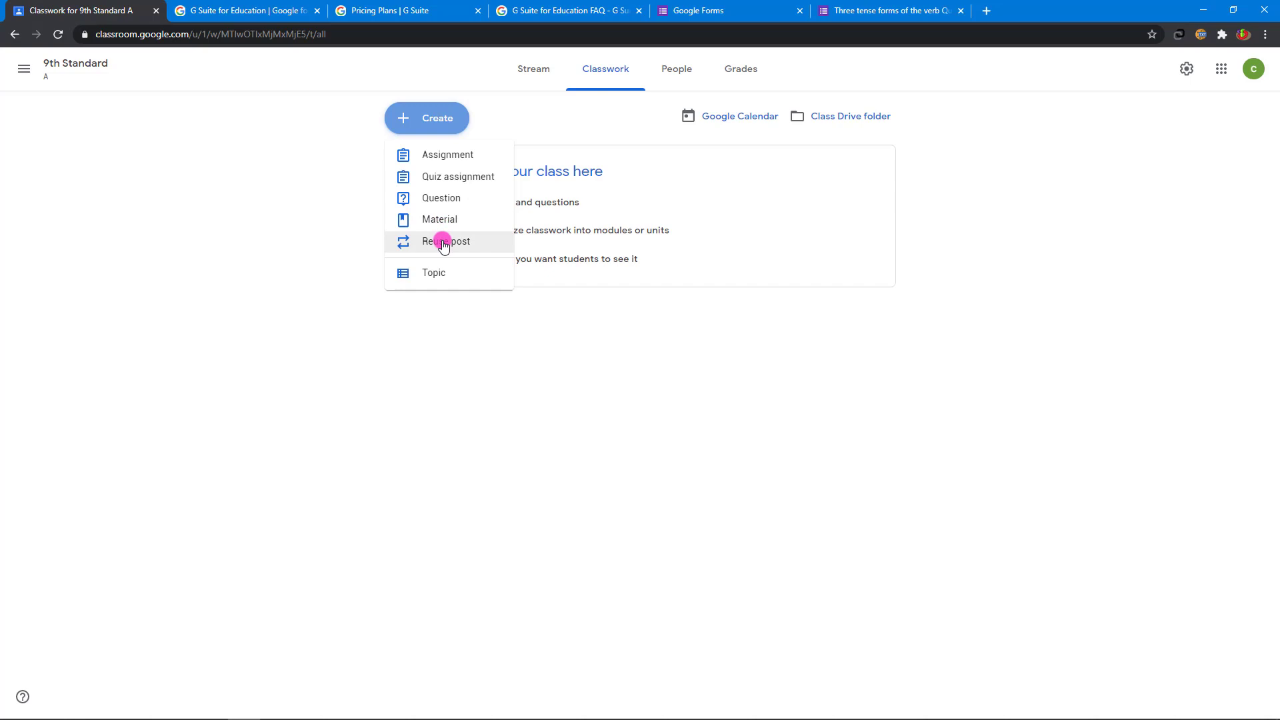
pyautogui.click(443, 243)
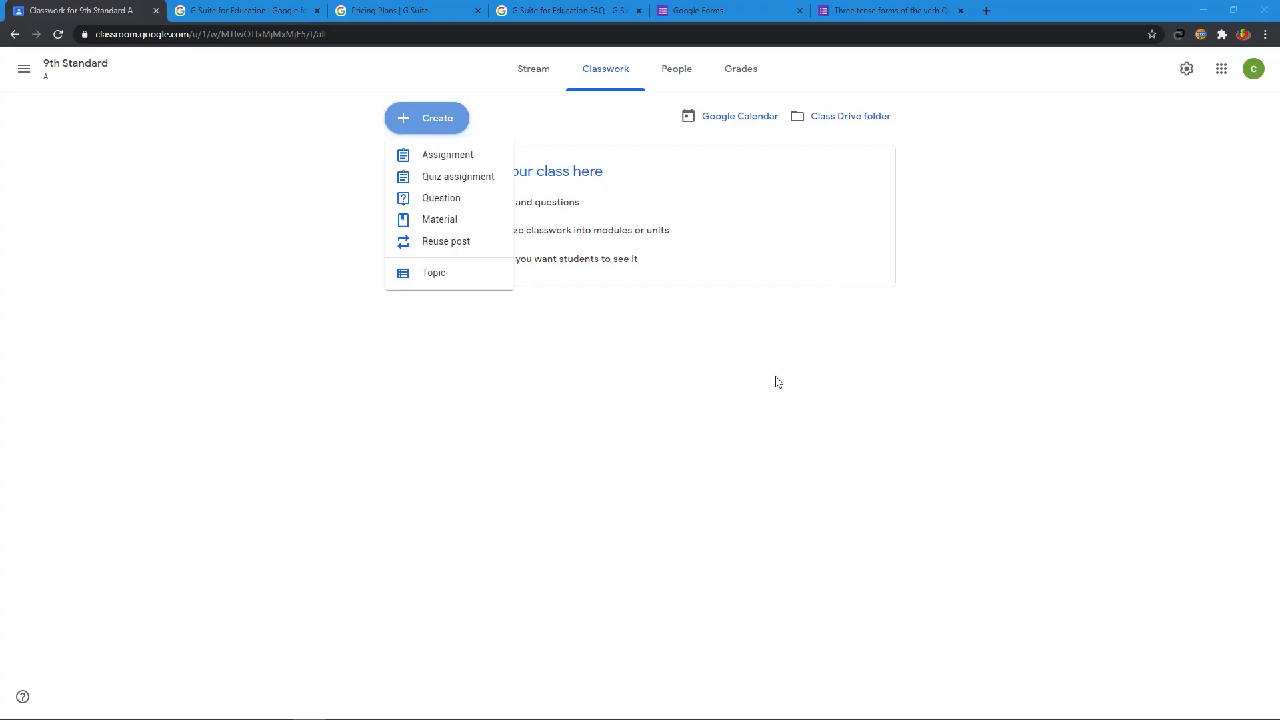
pyautogui.click(684, 68)
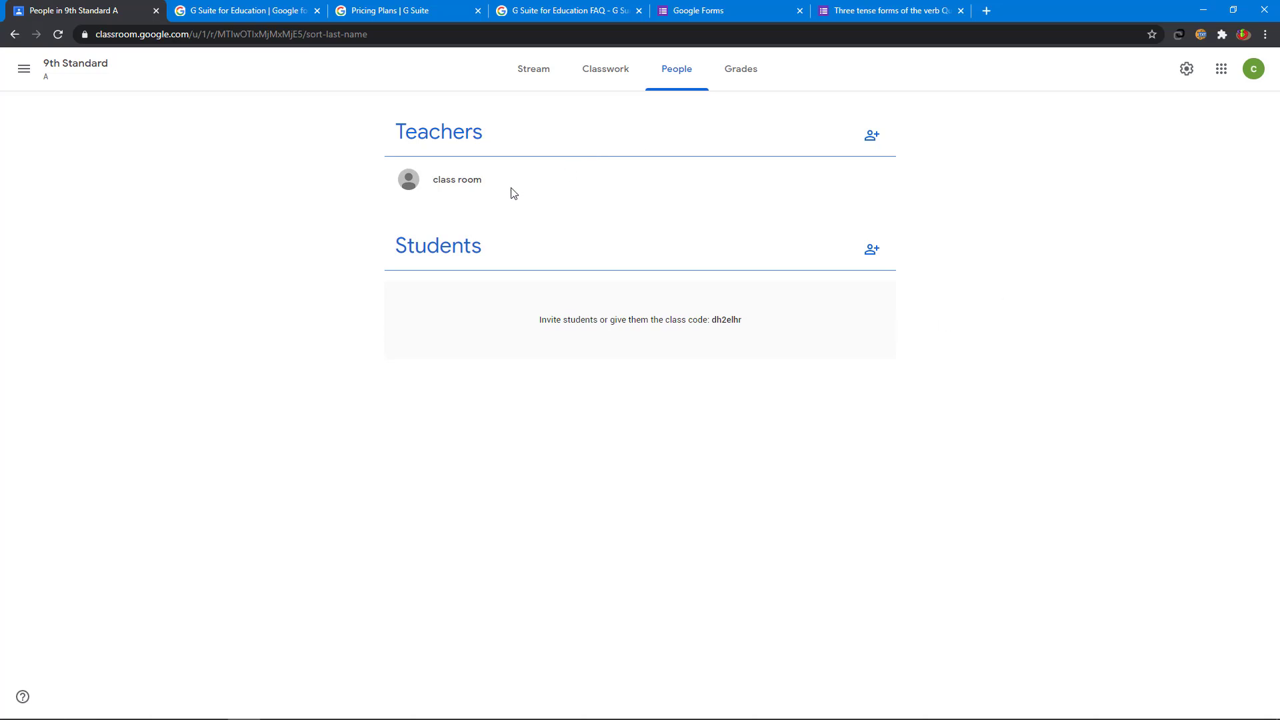
pyautogui.click(745, 75)
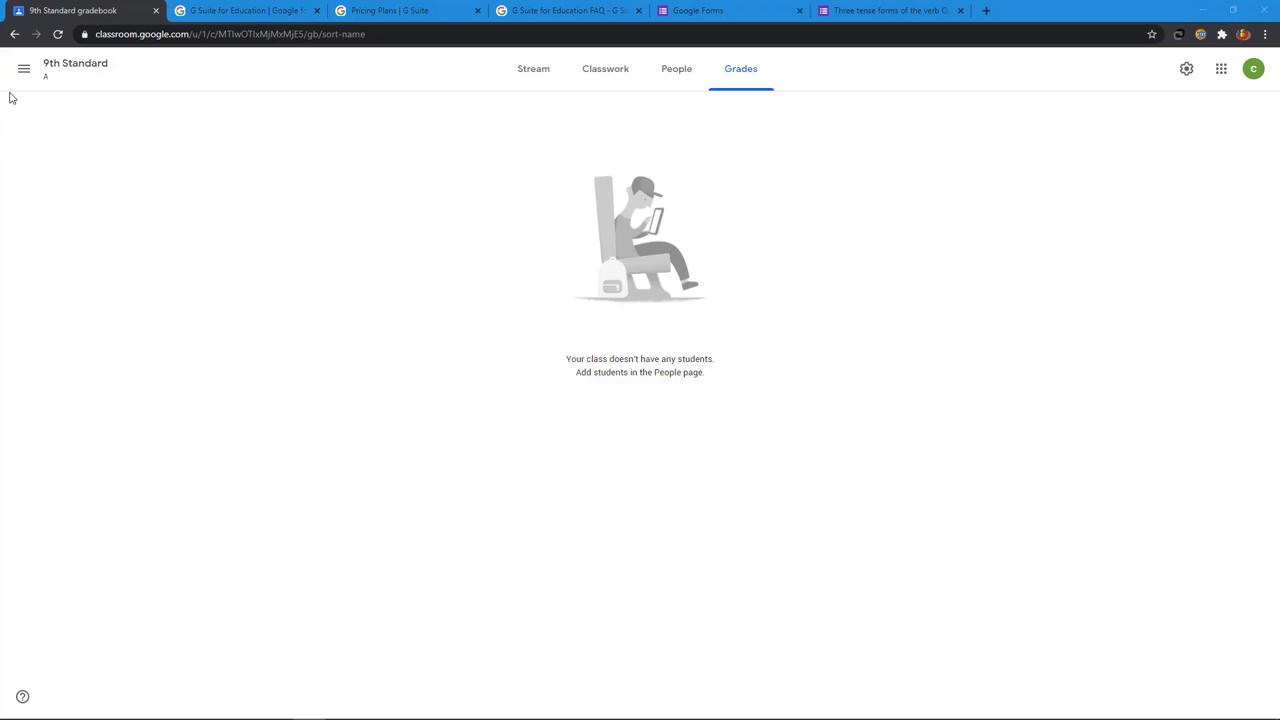
pyautogui.click(24, 69)
# Step: Return to Classes and start another class, acknowledging the personal-account notice
pyautogui.click(75, 86)
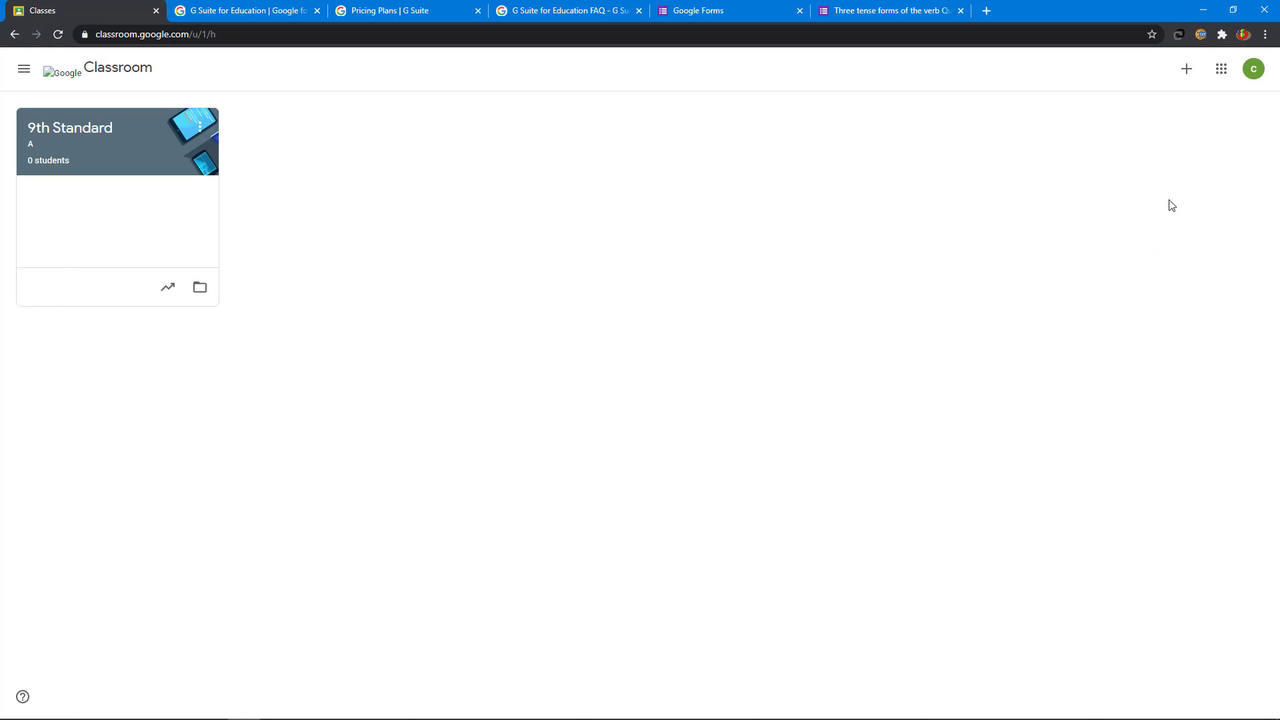
pyautogui.click(1186, 69)
pyautogui.click(1157, 130)
pyautogui.click(568, 460)
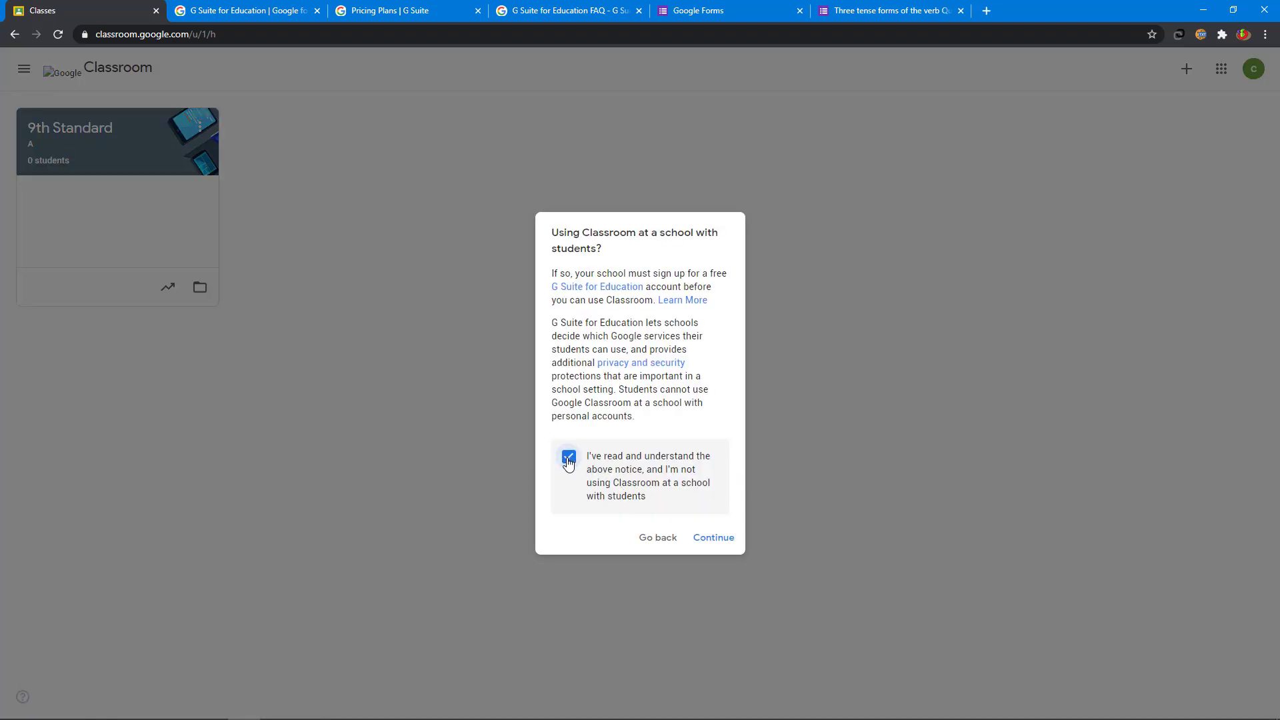
pyautogui.click(717, 540)
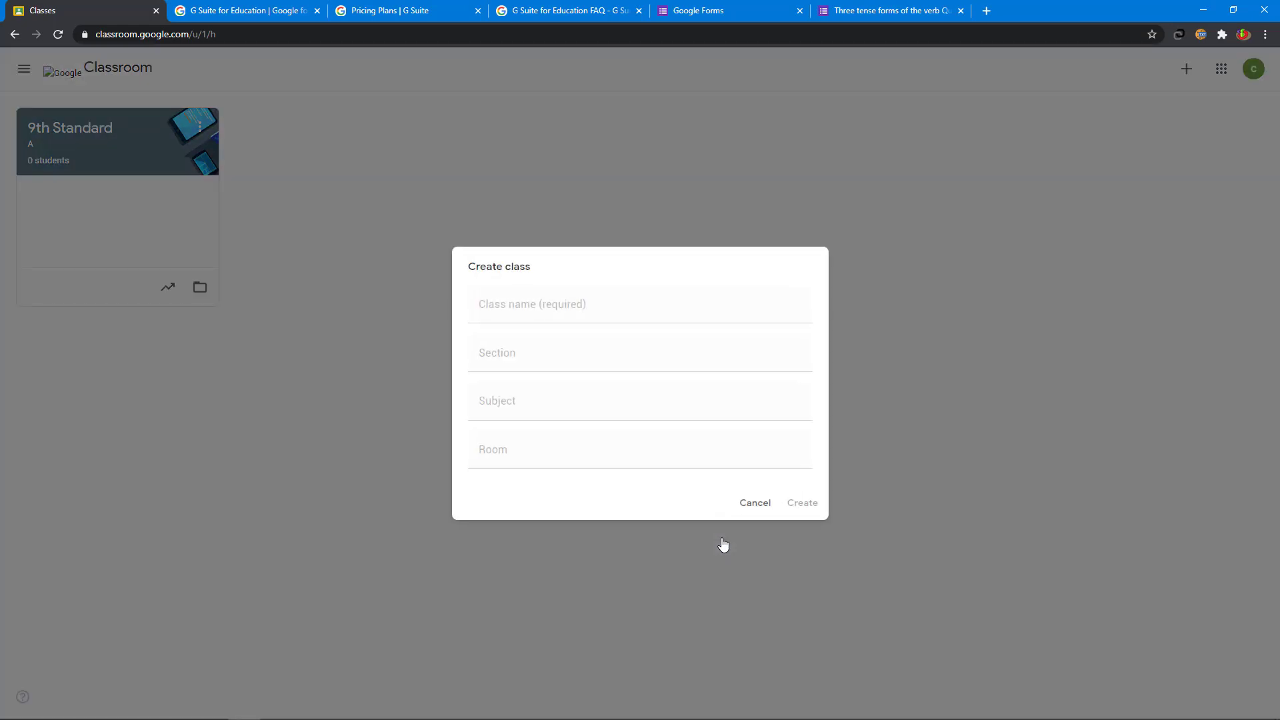
# Step: Create class '8th Standard', section B, subject Social Science, room 10, then return to Classes
pyautogui.click(541, 311)
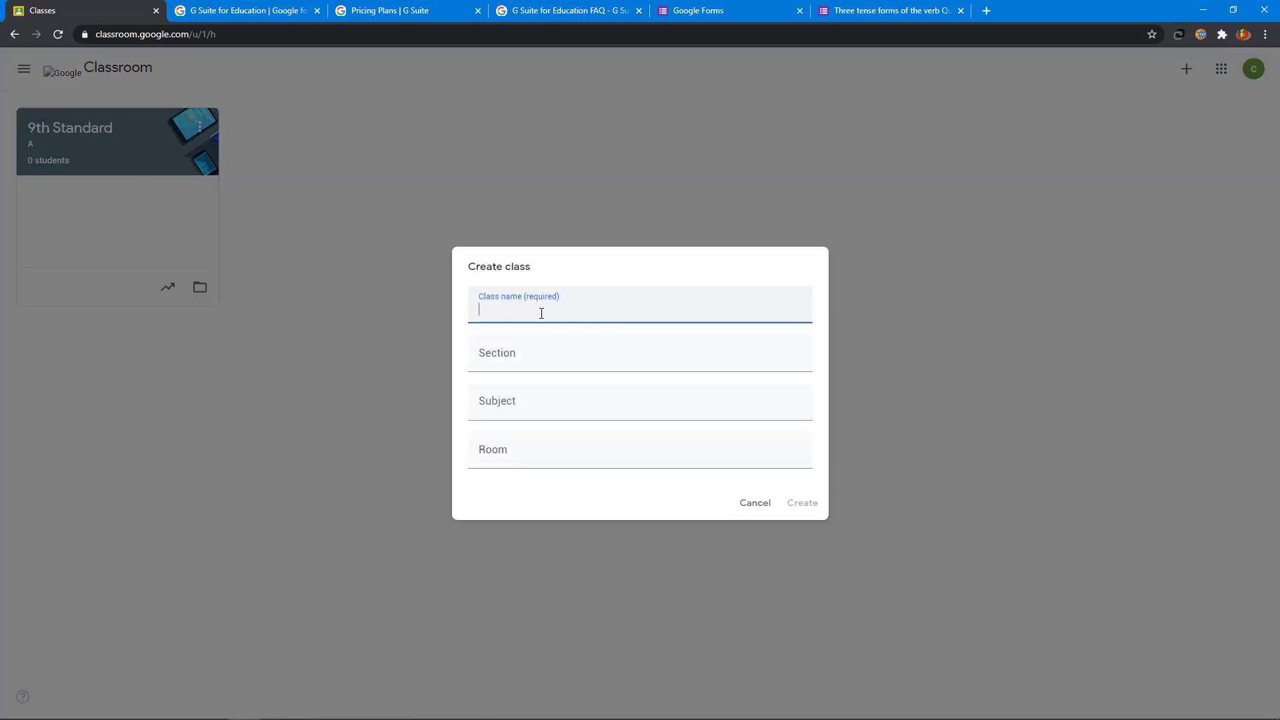
pyautogui.write('8th Standard')
pyautogui.click(513, 363)
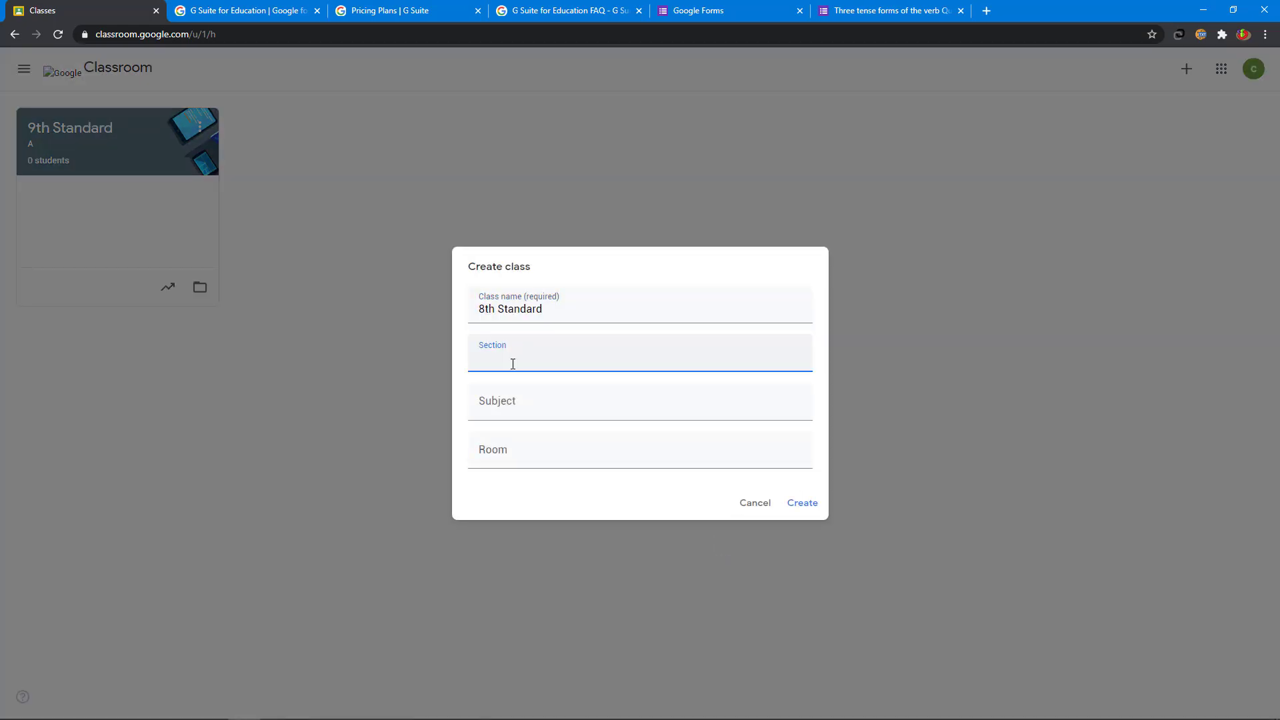
pyautogui.write('B')
pyautogui.click(512, 410)
pyautogui.write('So')
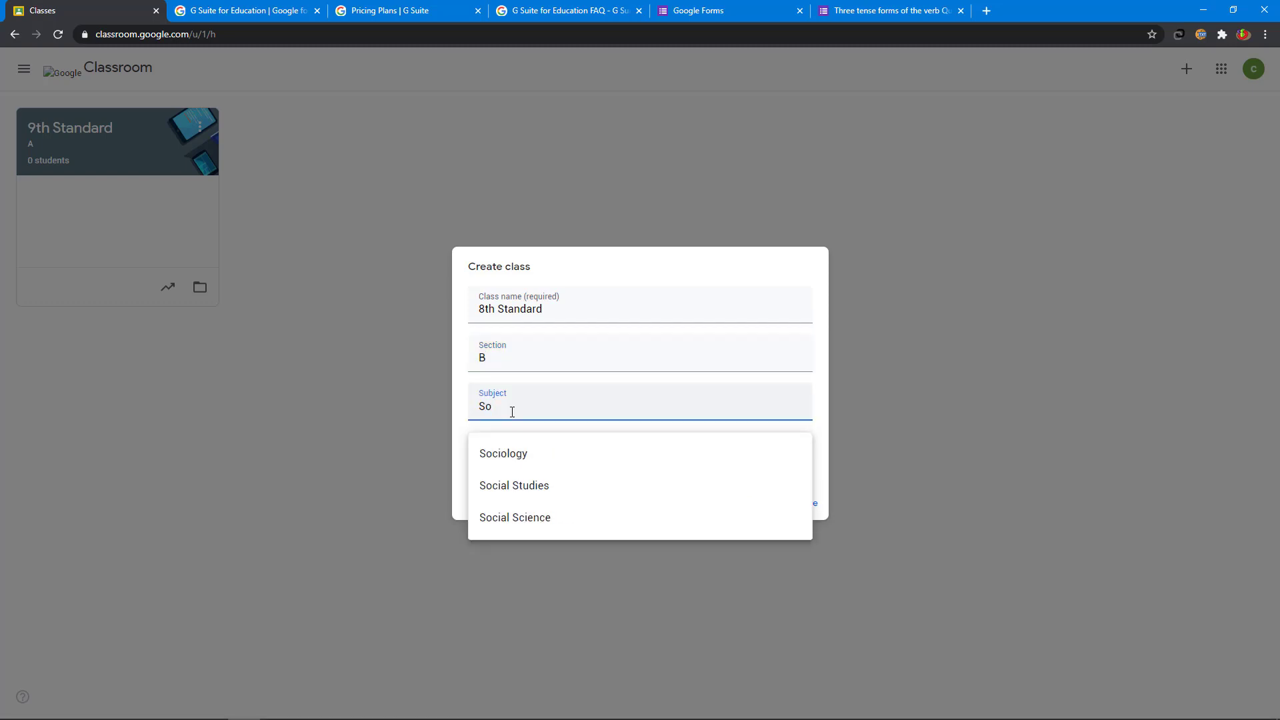
pyautogui.click(514, 517)
pyautogui.click(518, 456)
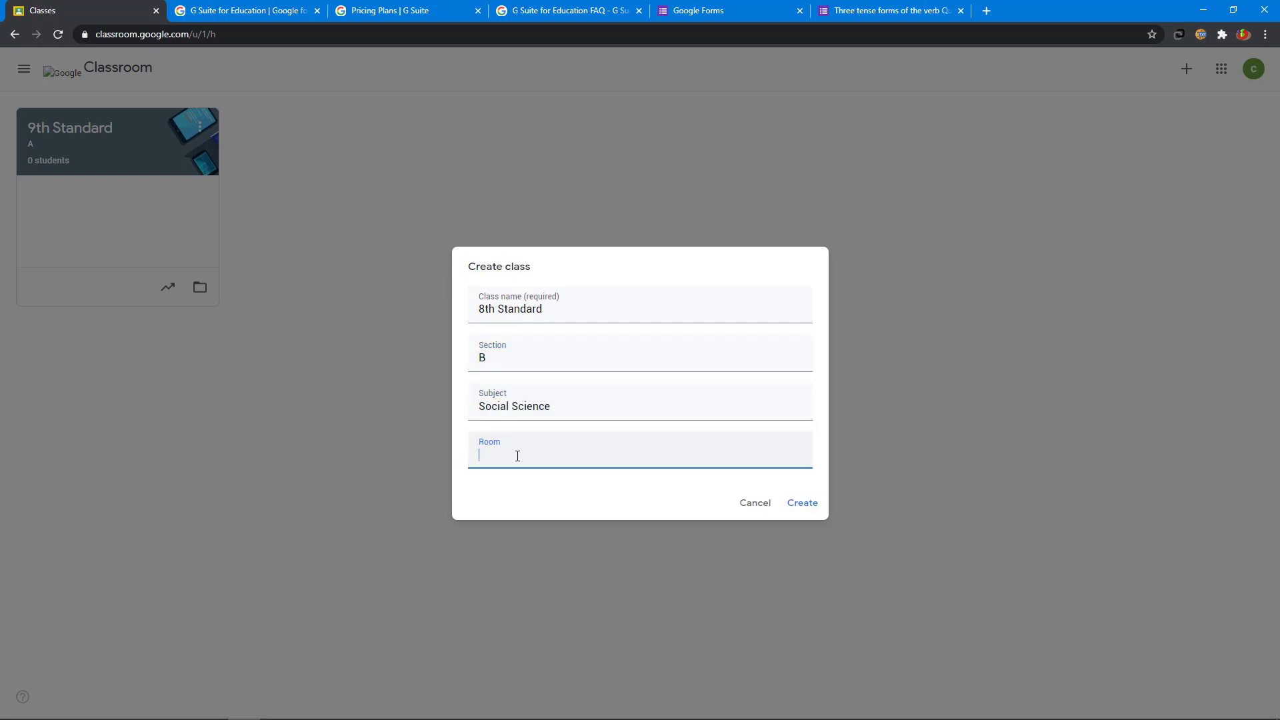
pyautogui.write('10')
pyautogui.click(813, 508)
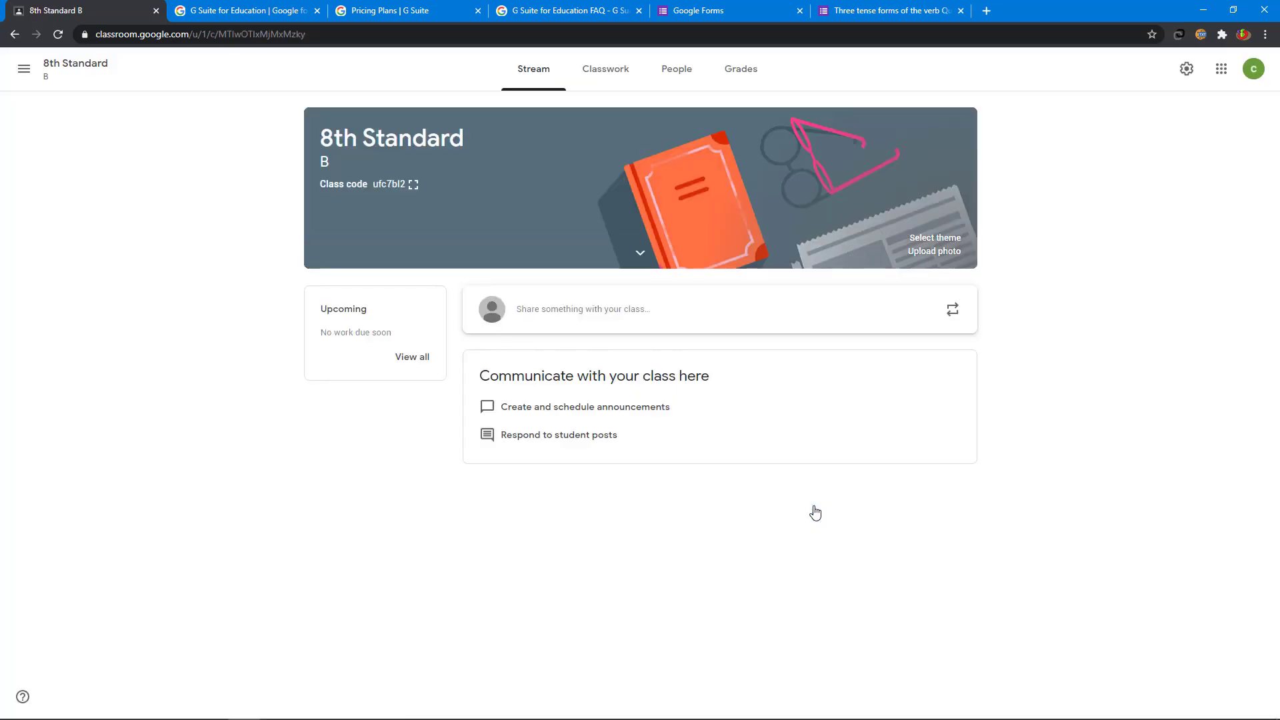
pyautogui.click(24, 69)
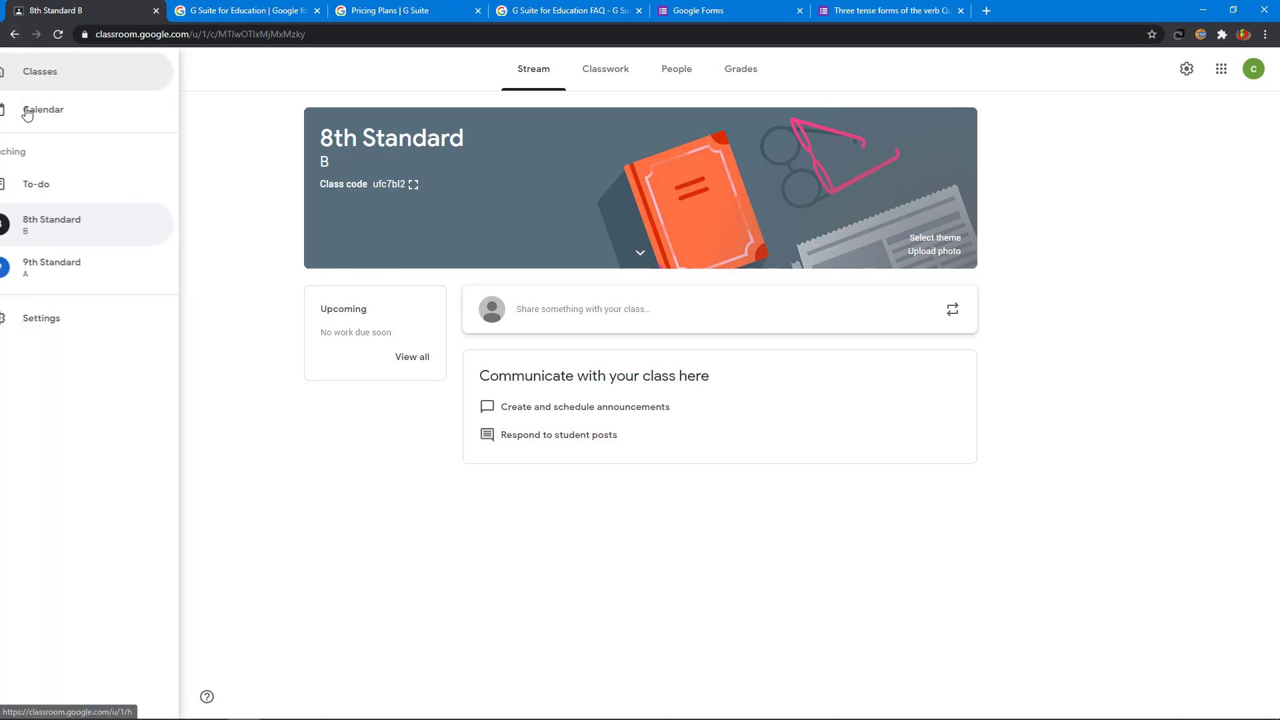
pyautogui.click(50, 77)
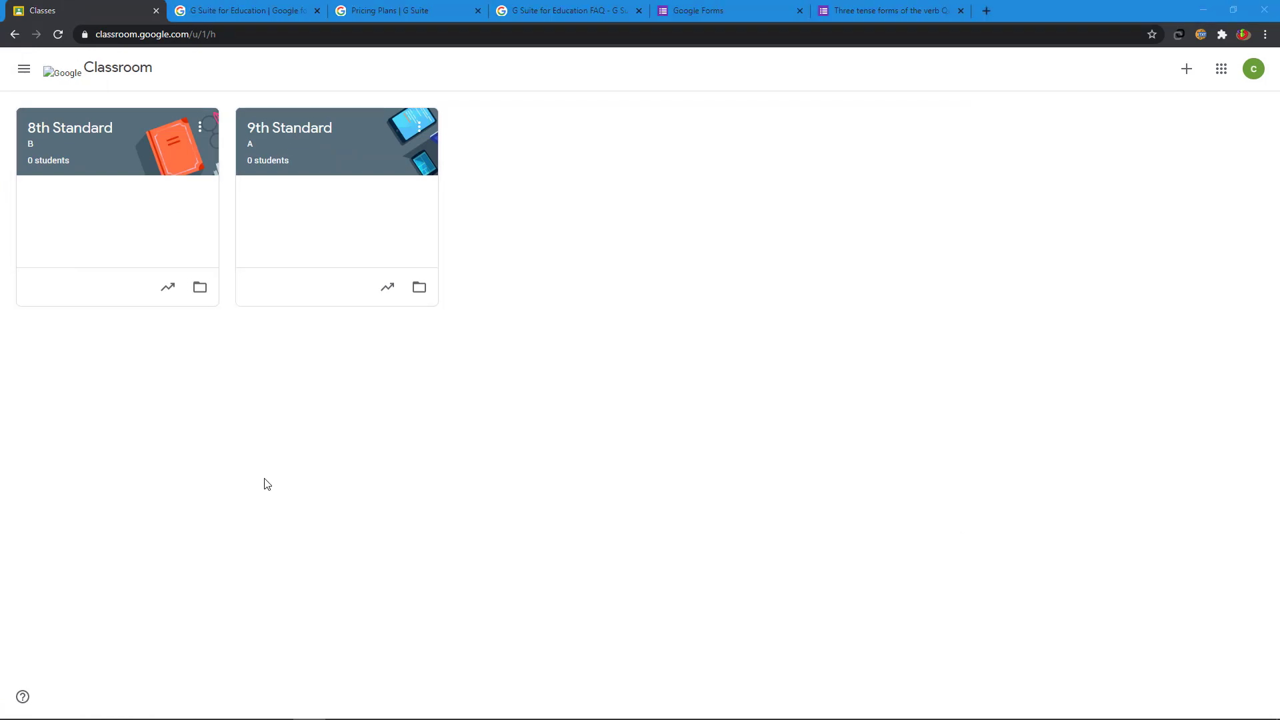
# Step: Archive the 8th Standard class from its card's options menu
pyautogui.click(200, 128)
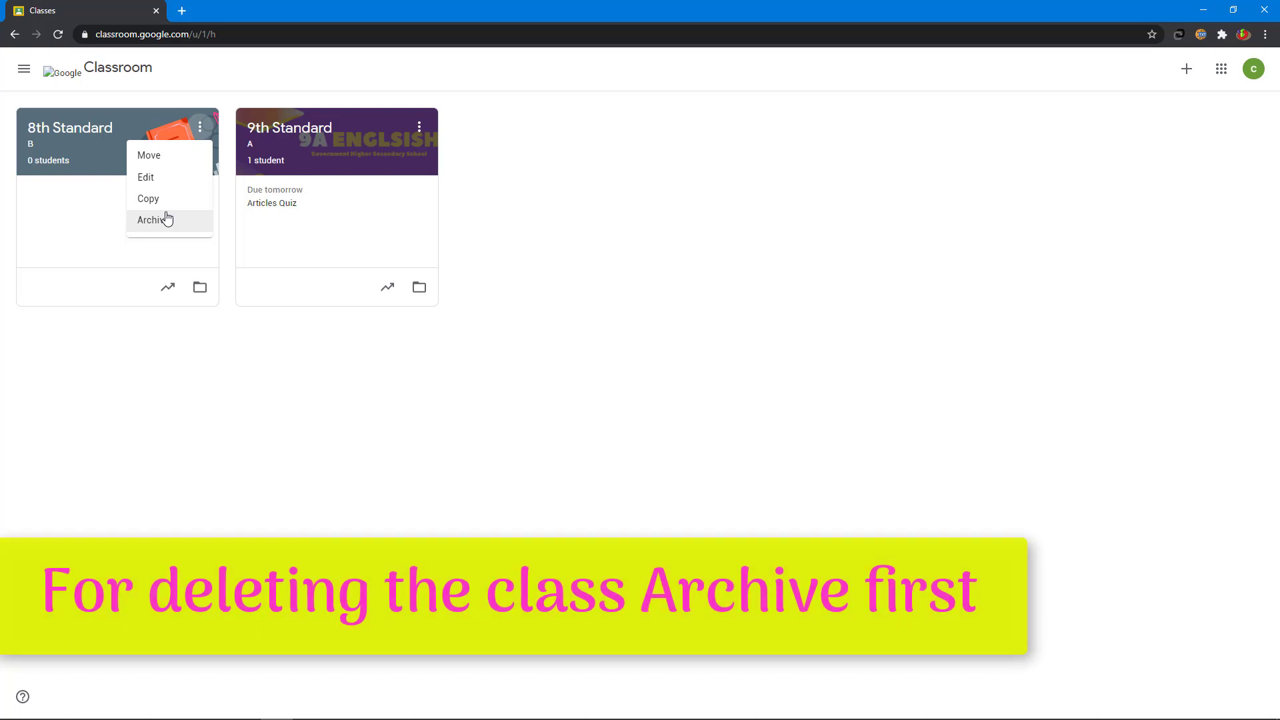
pyautogui.click(166, 219)
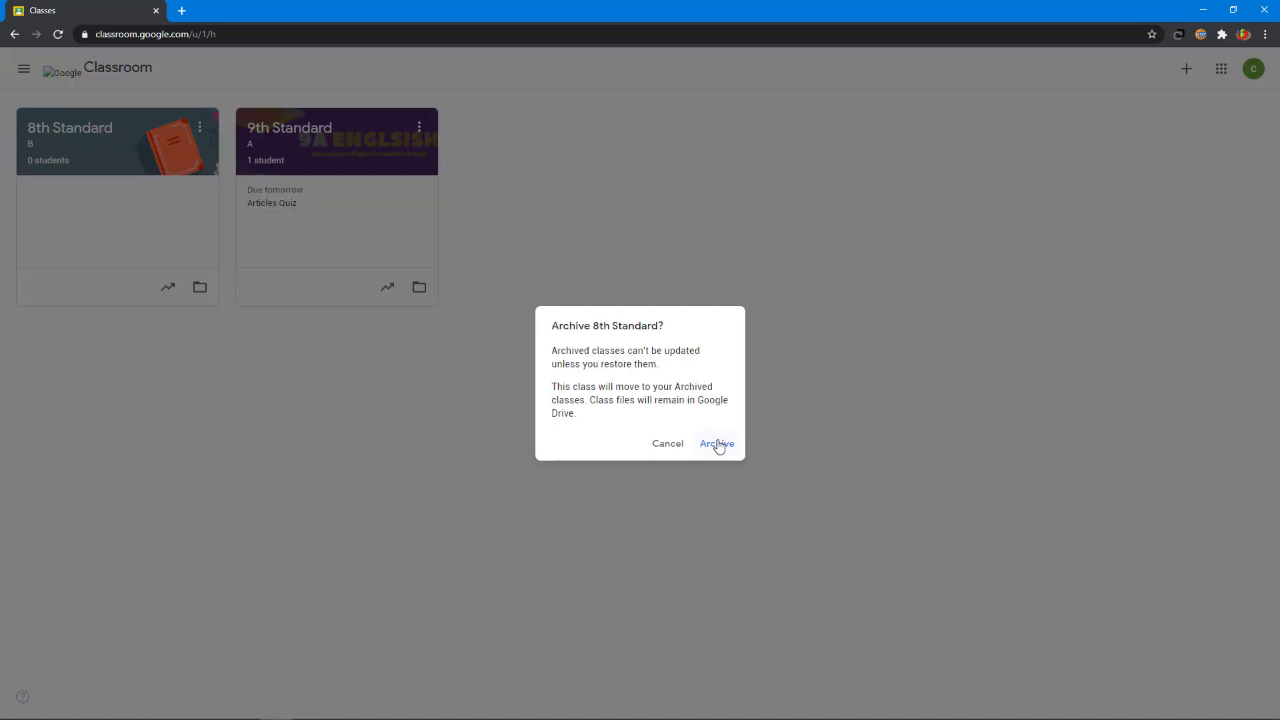
pyautogui.click(717, 445)
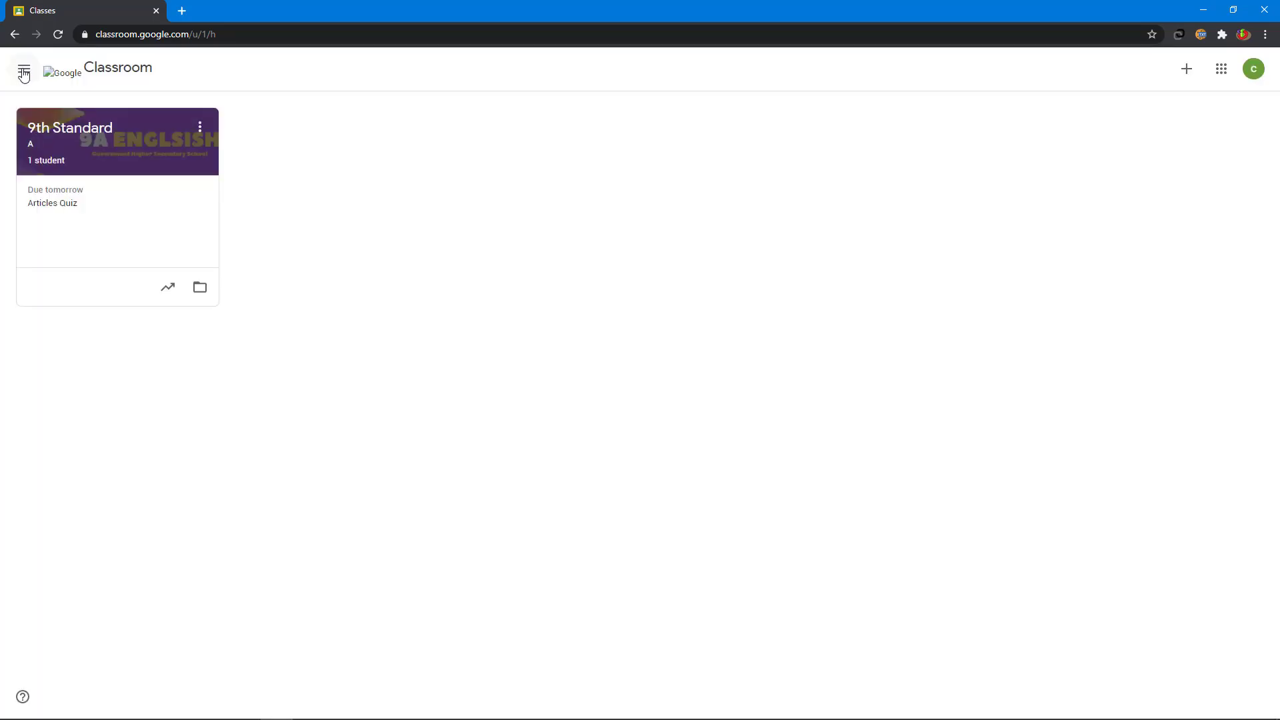
pyautogui.click(24, 72)
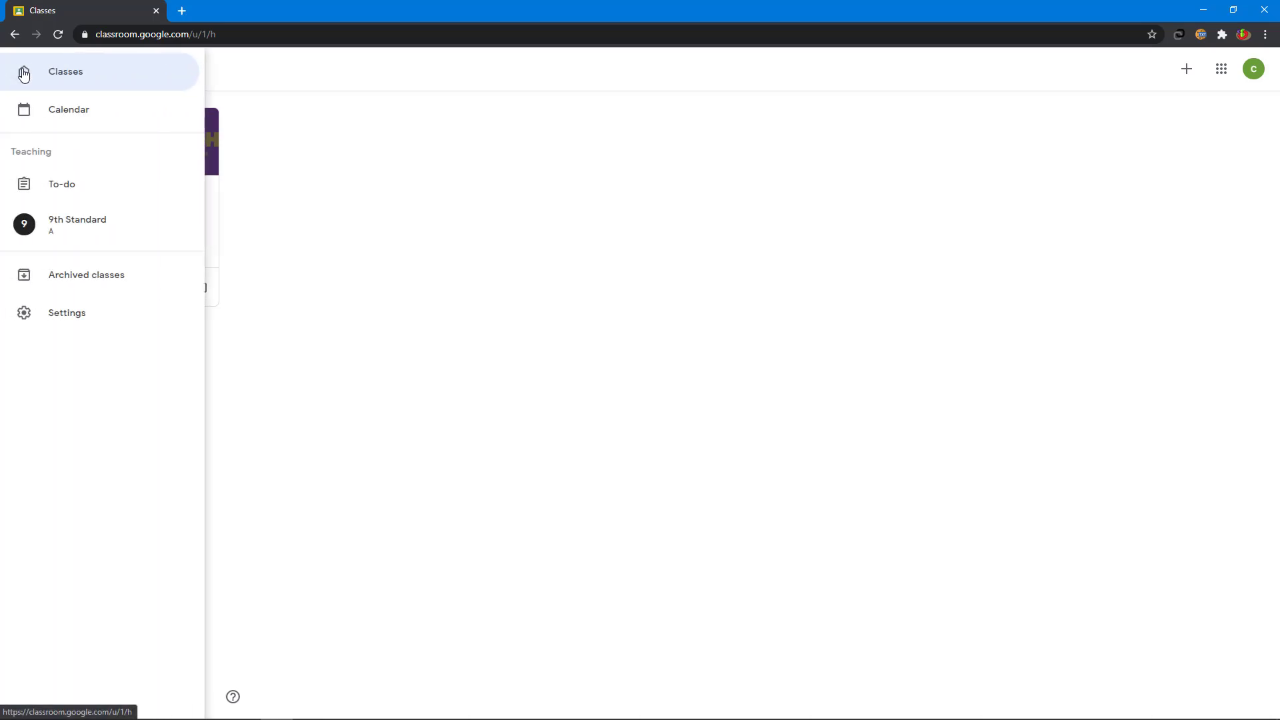
# Step: Restore the 8th Standard class from the Archived classes list
pyautogui.click(74, 287)
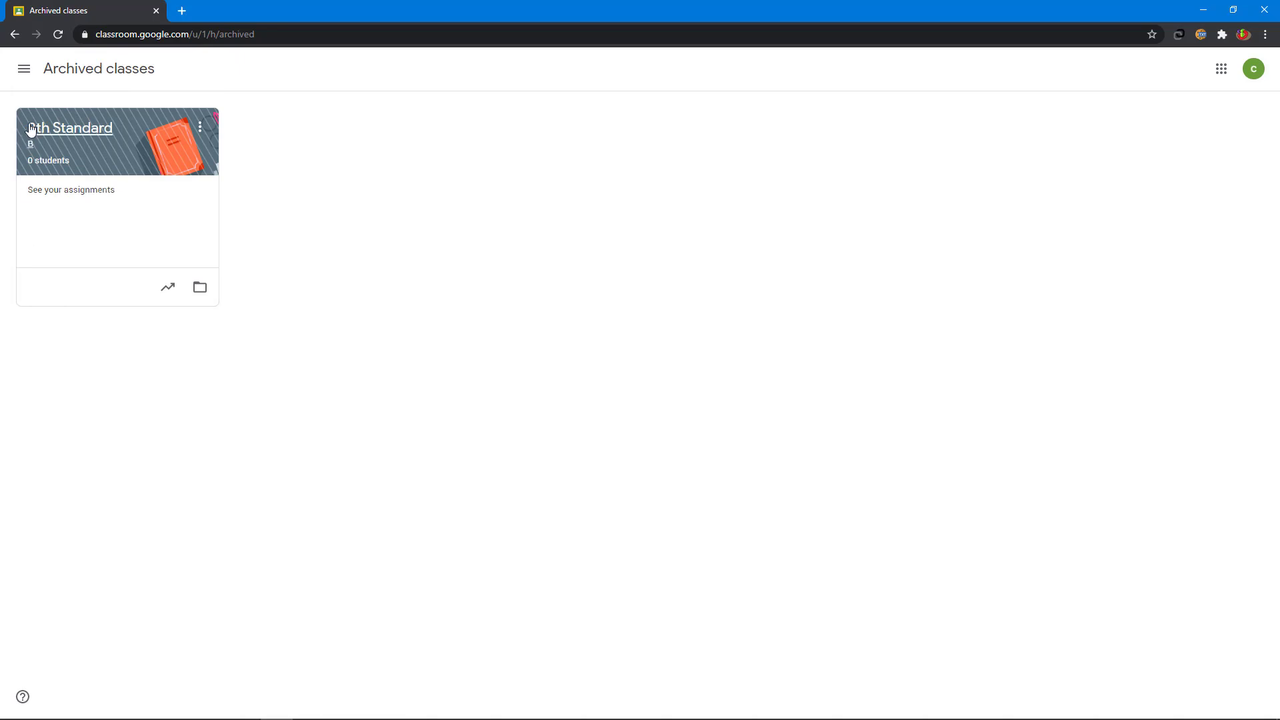
pyautogui.click(199, 129)
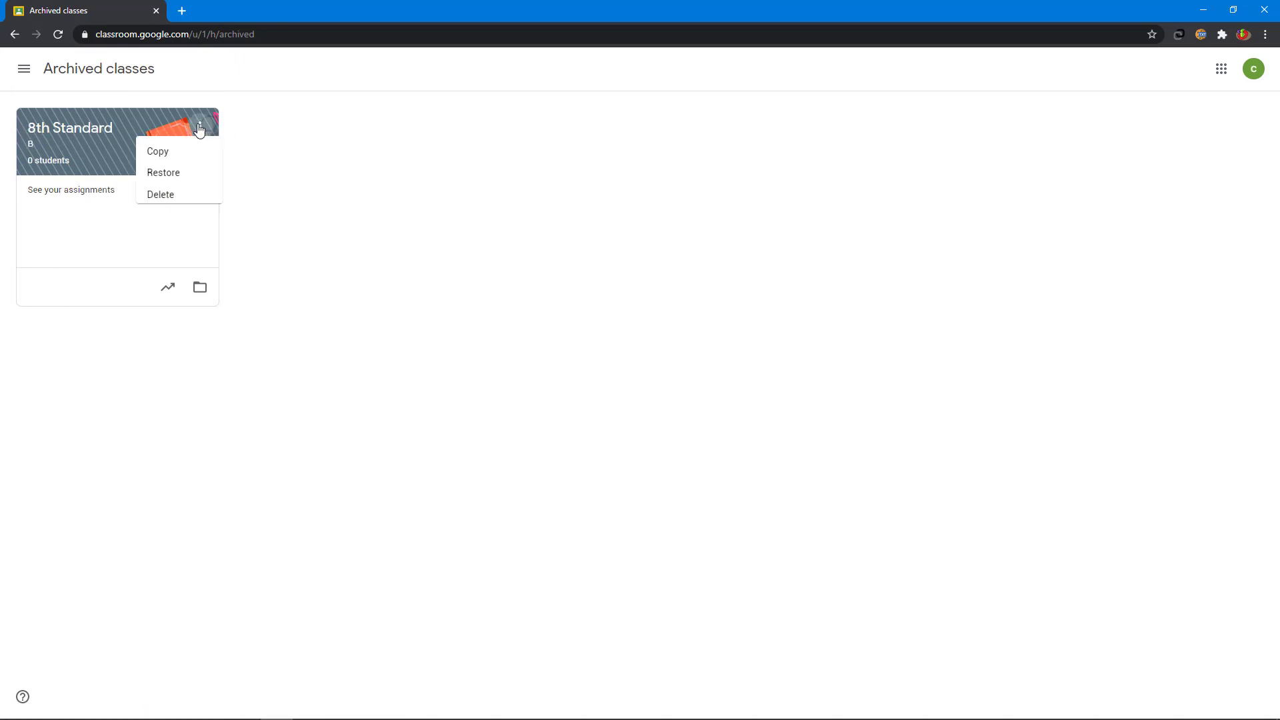
pyautogui.click(160, 178)
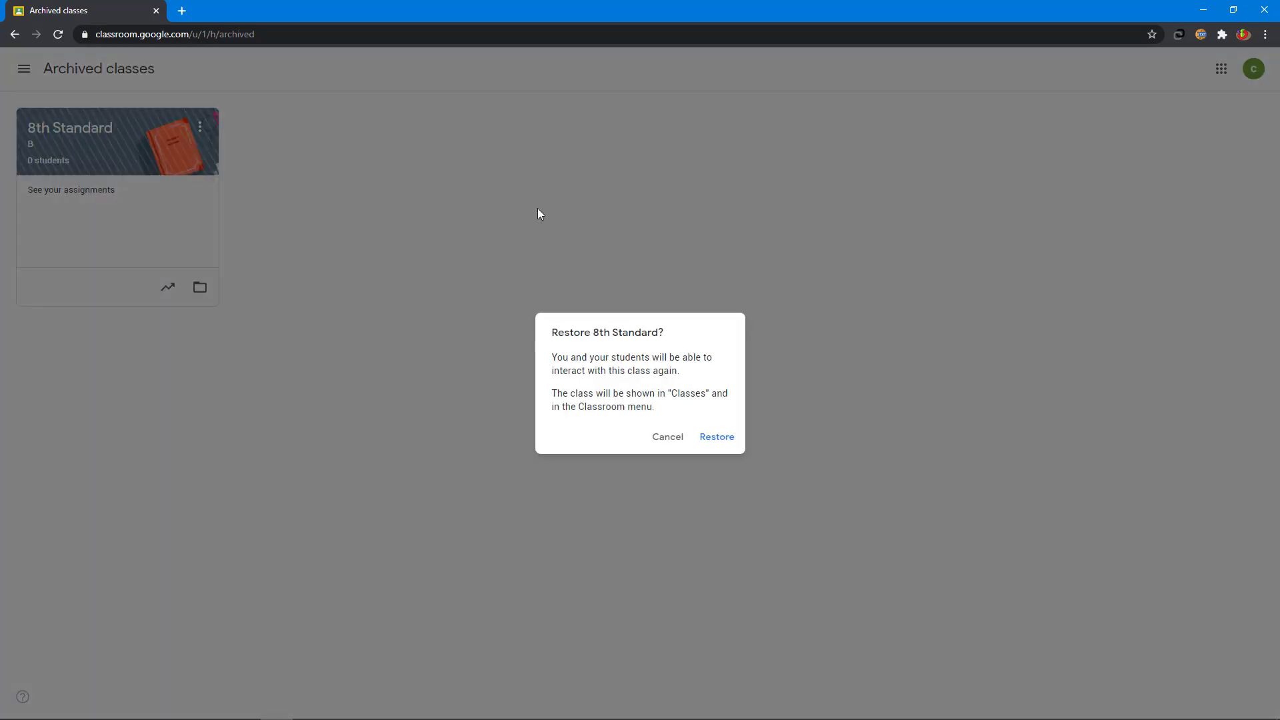
pyautogui.click(717, 437)
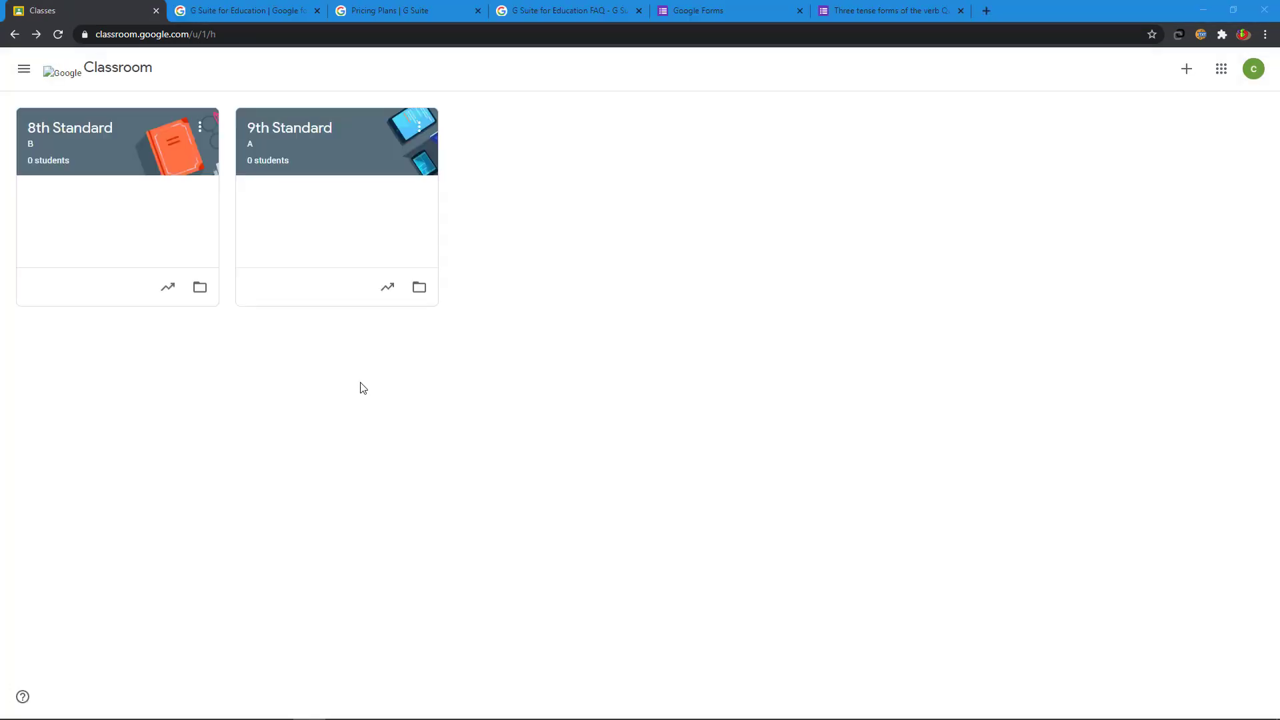
# Step: Give 9th Standard the uploaded 1.png '9A ENGLSISH' image as its class theme
pyautogui.click(311, 142)
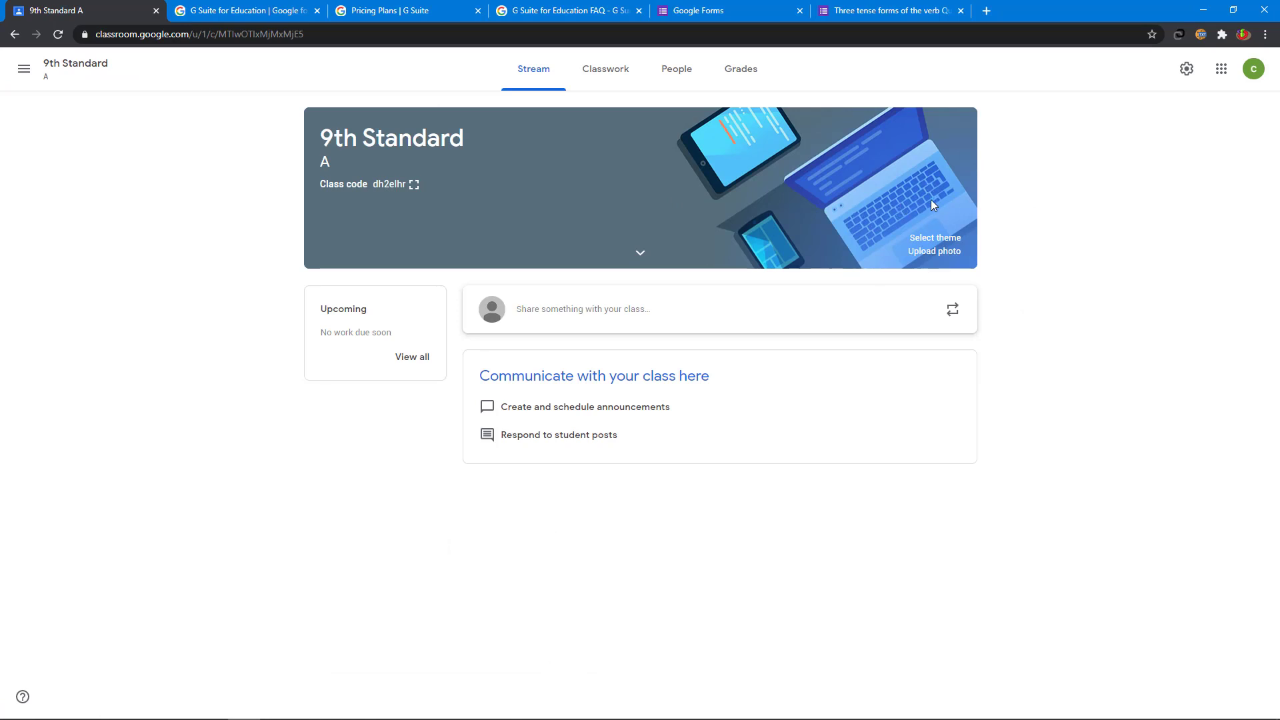
pyautogui.click(935, 238)
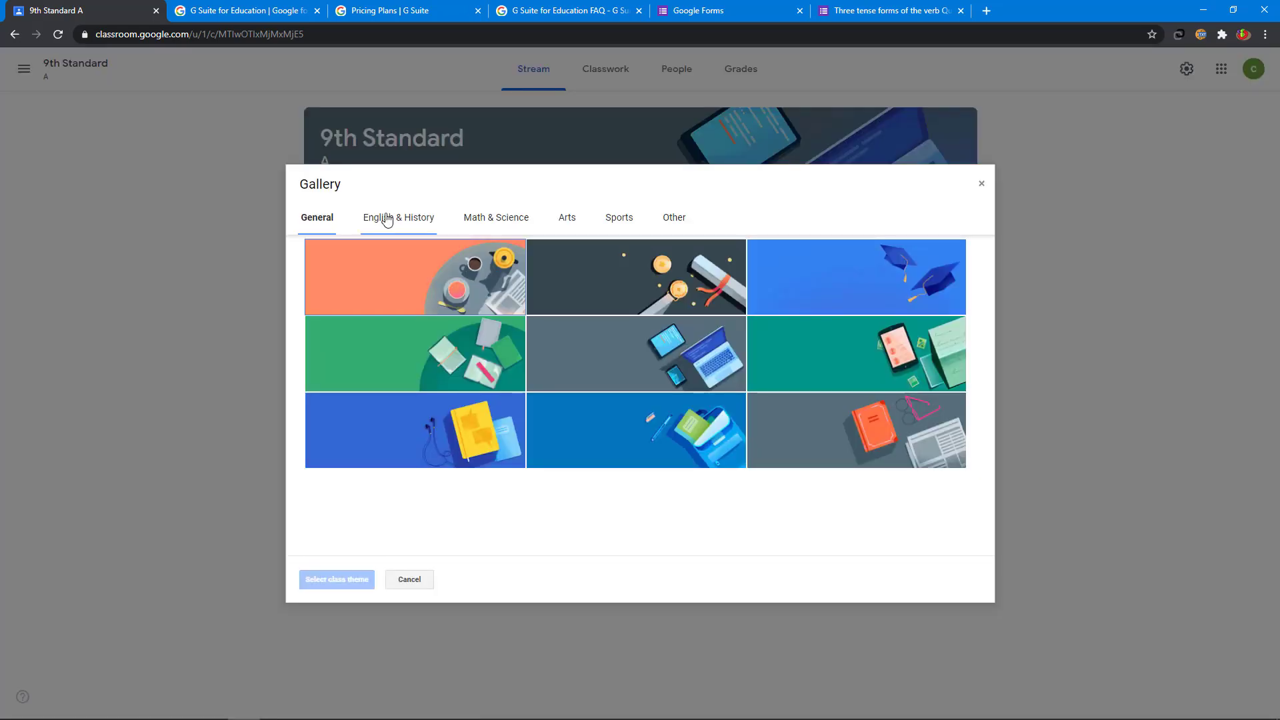
pyautogui.click(387, 219)
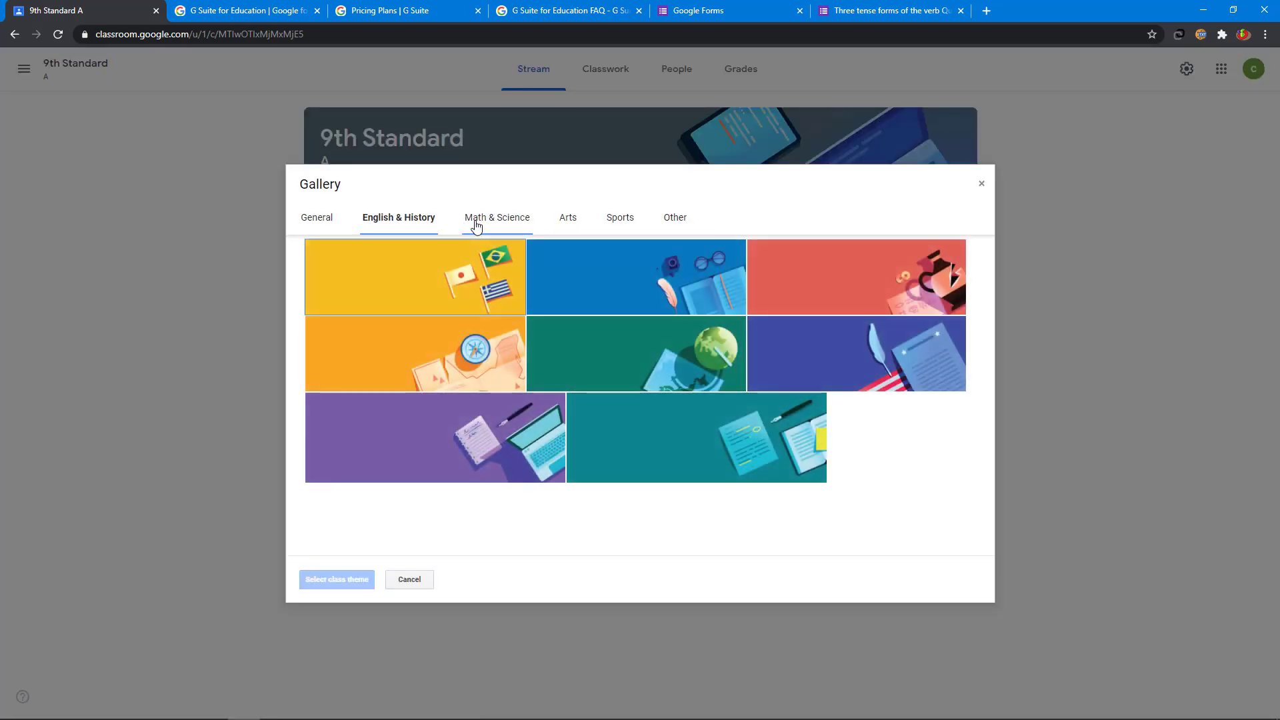
pyautogui.click(510, 224)
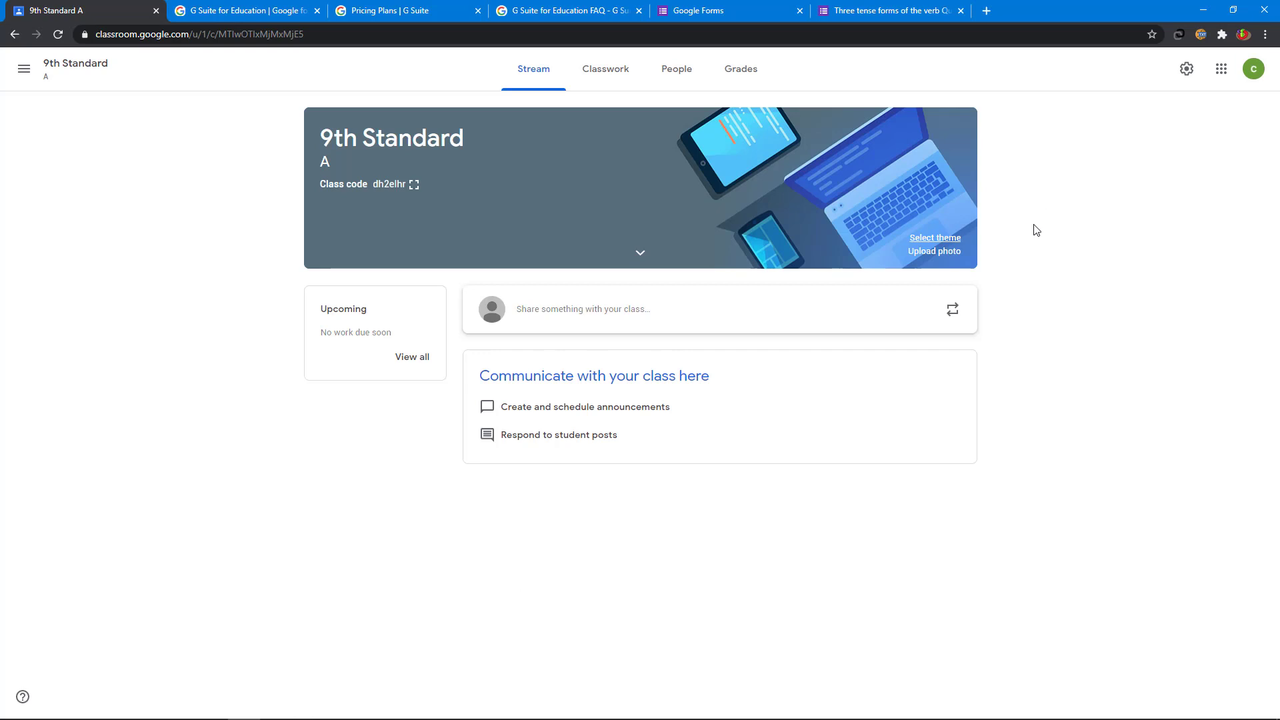
pyautogui.click(943, 252)
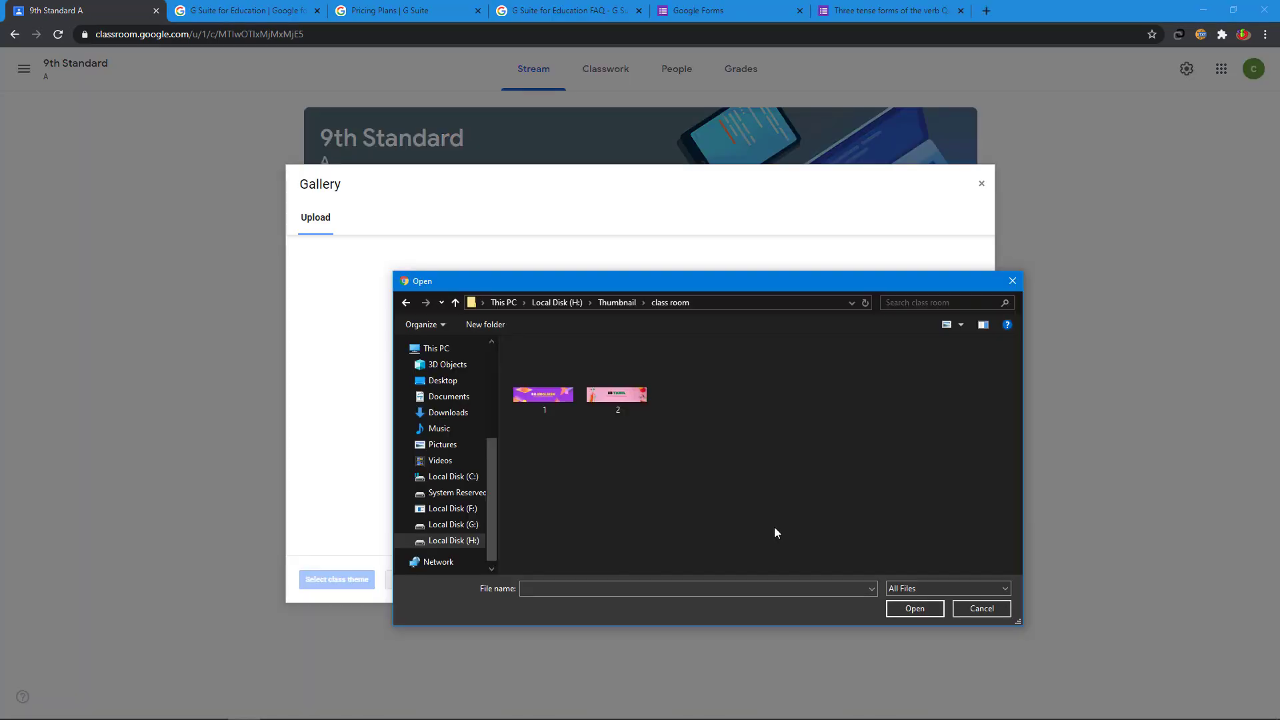
pyautogui.click(552, 400)
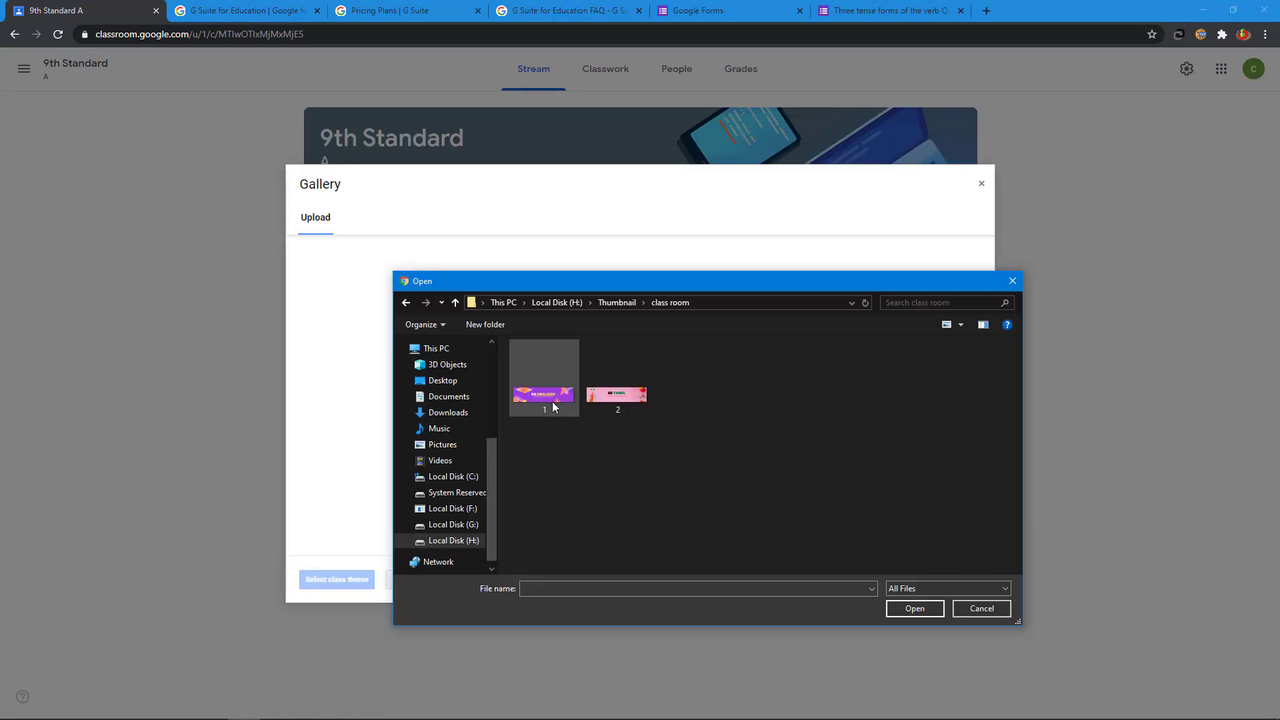
pyautogui.click(913, 608)
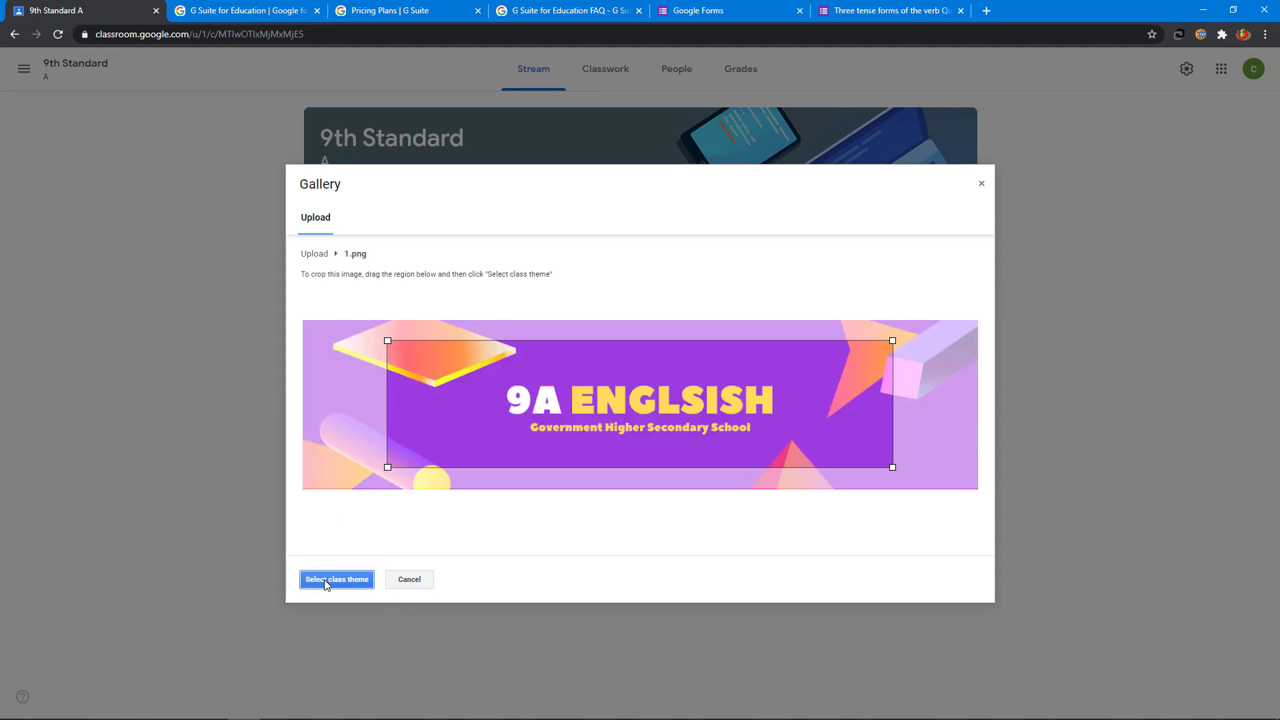
pyautogui.click(325, 581)
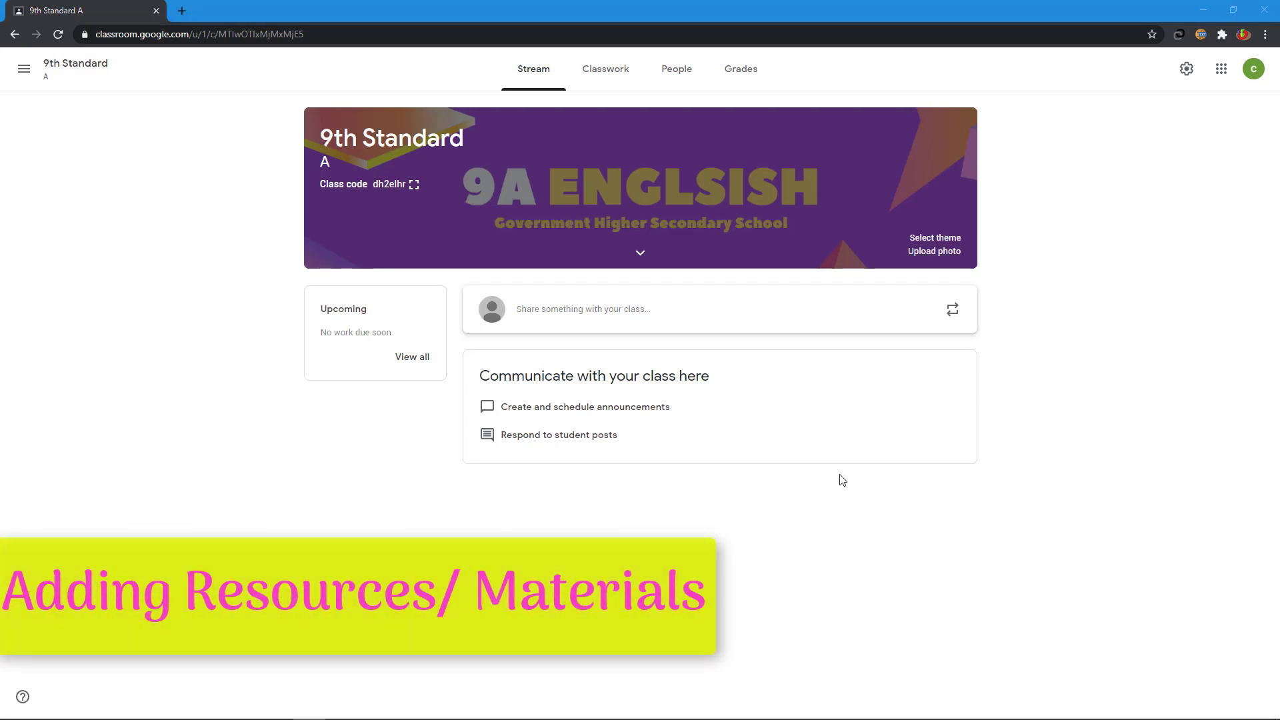
# Step: Create an 'English Book' material described 'This is our new English book for your reference' for all students
pyautogui.click(612, 74)
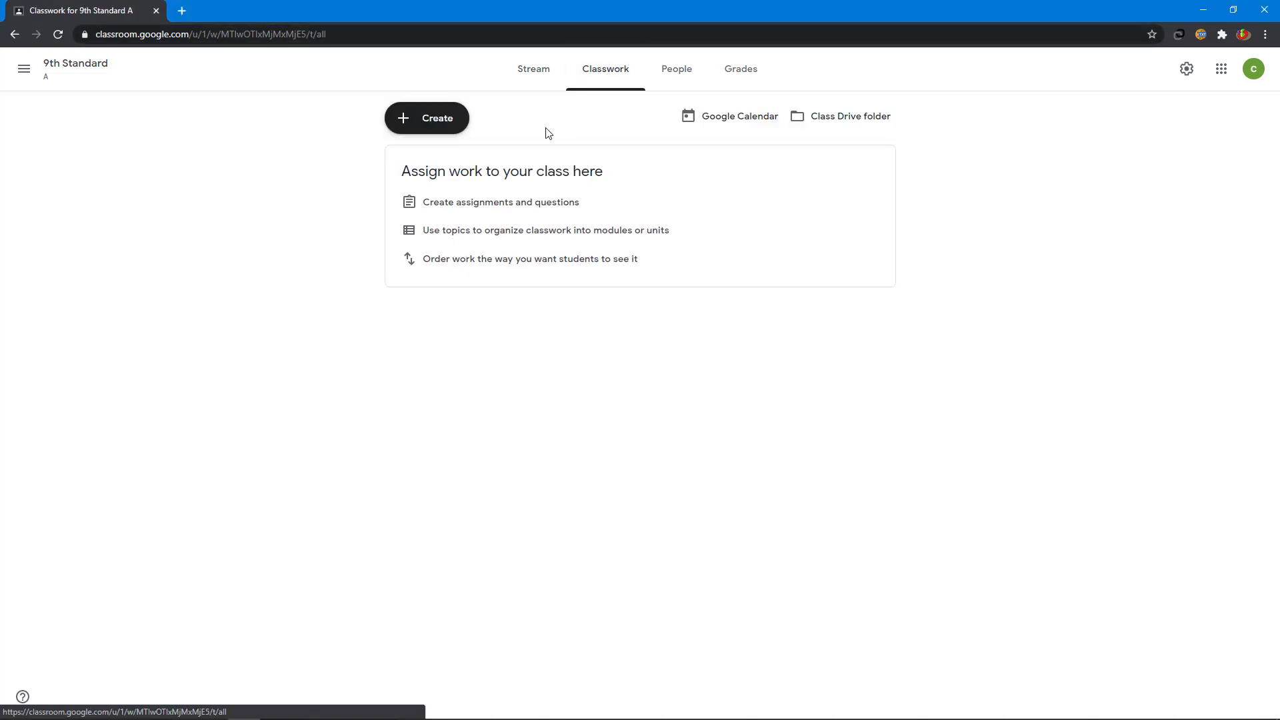
pyautogui.click(437, 127)
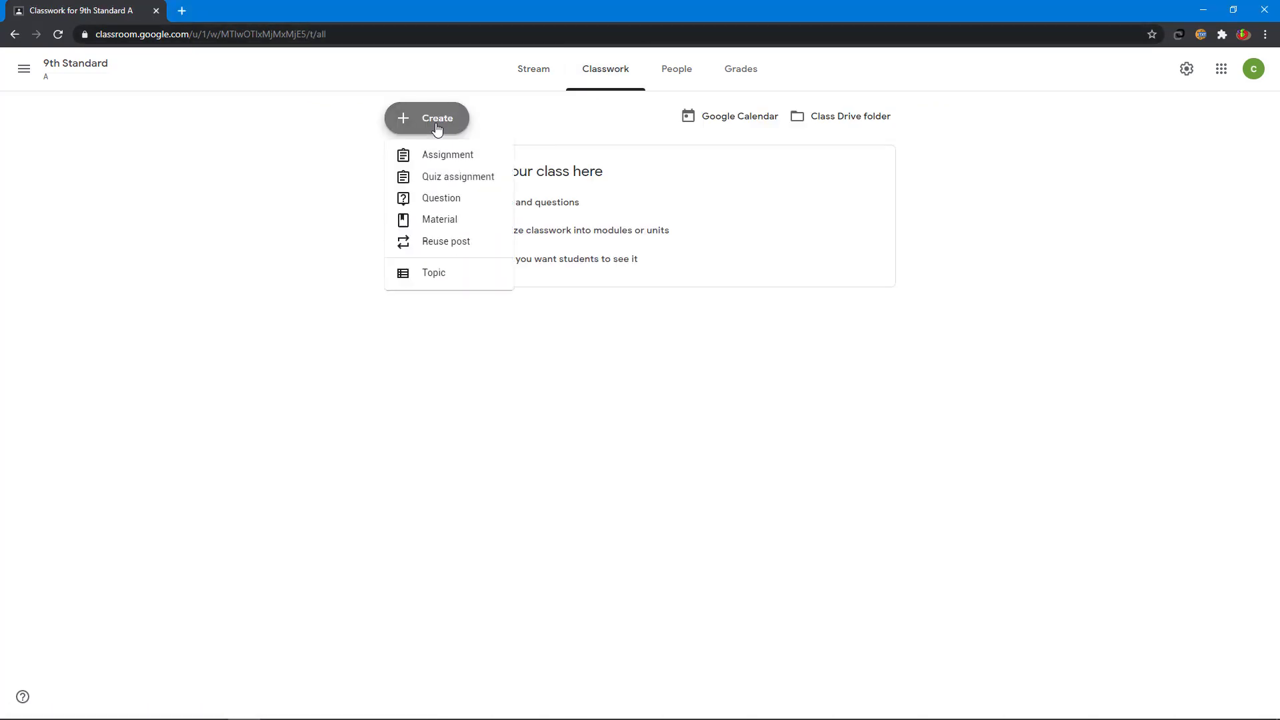
pyautogui.click(434, 222)
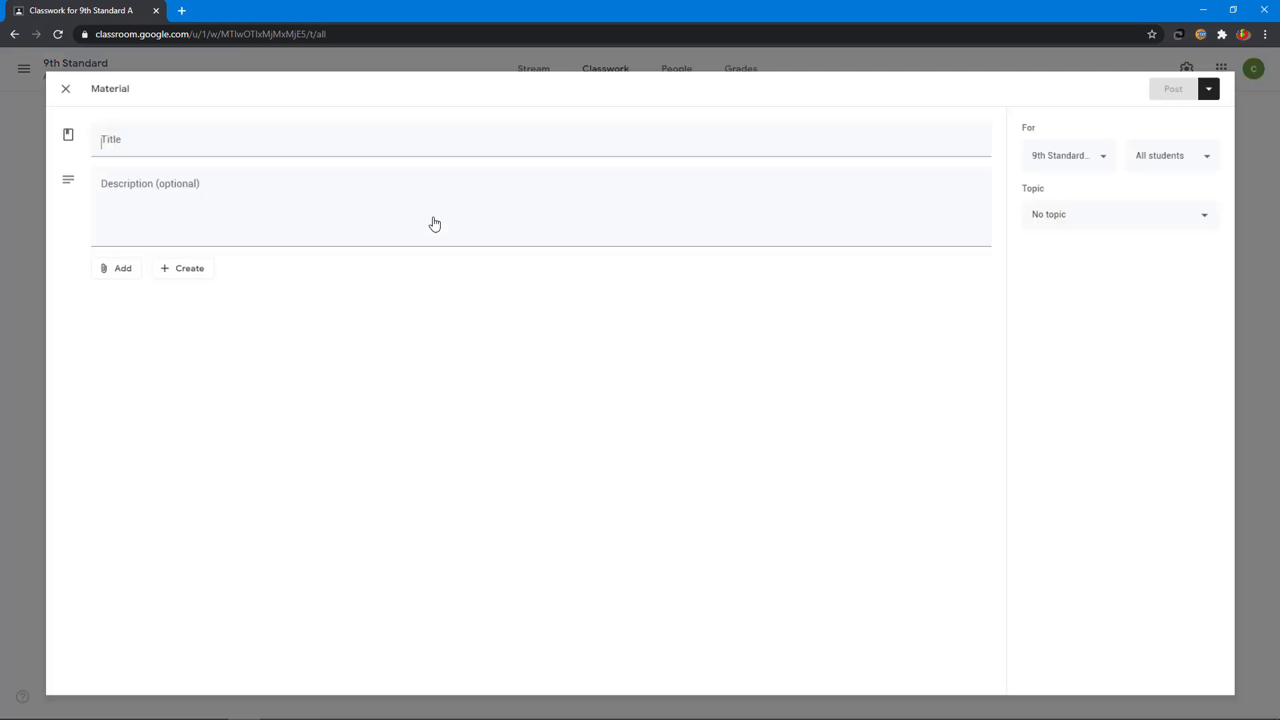
pyautogui.write('English Book')
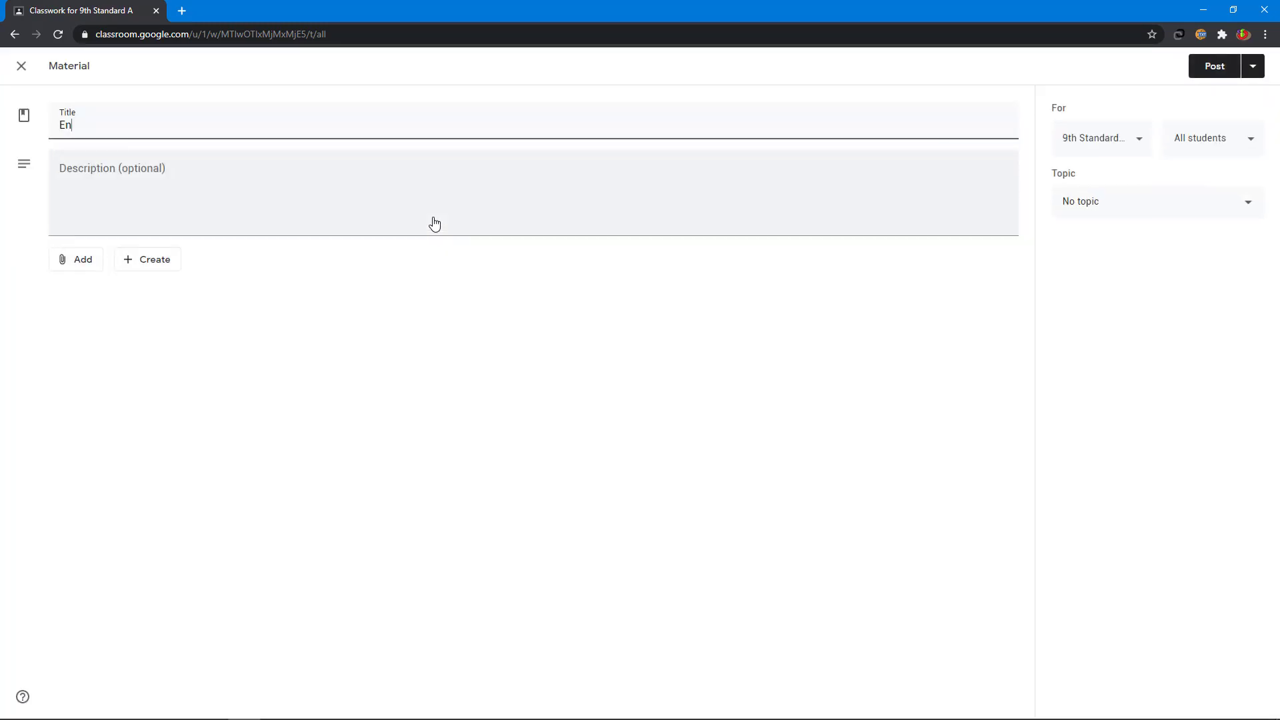
pyautogui.click(295, 191)
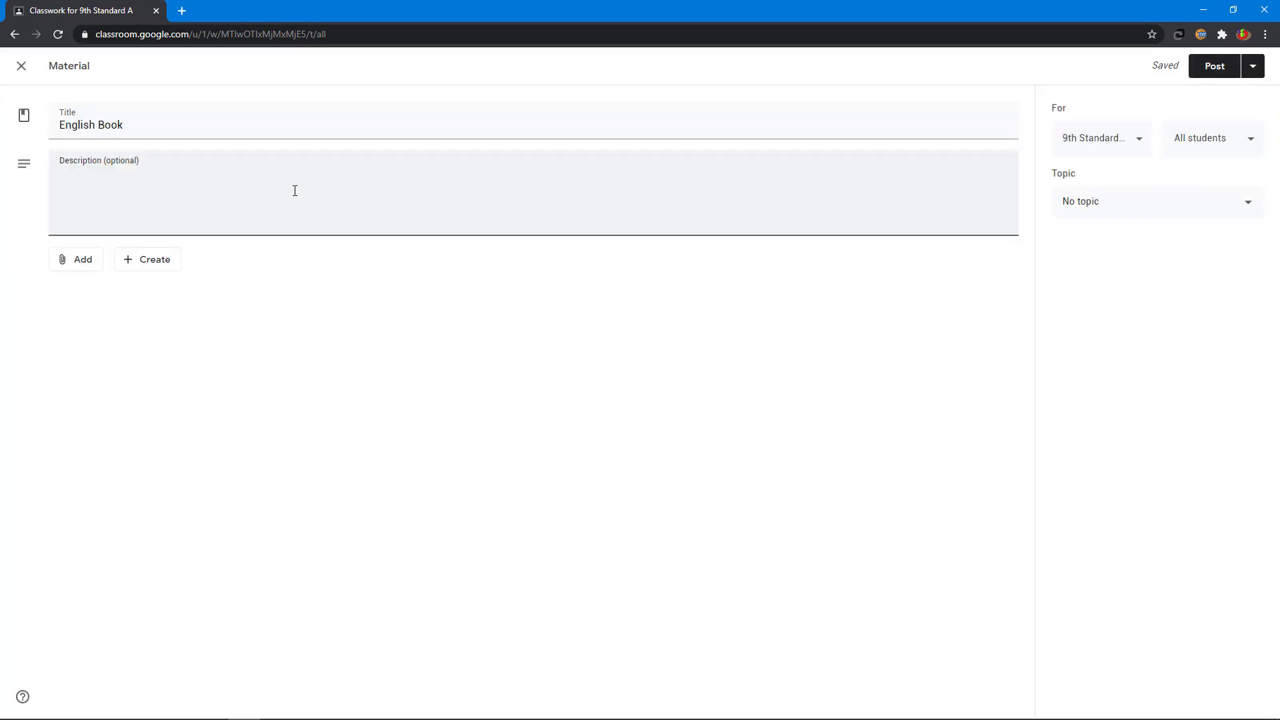
pyautogui.write('This is our new English book for')
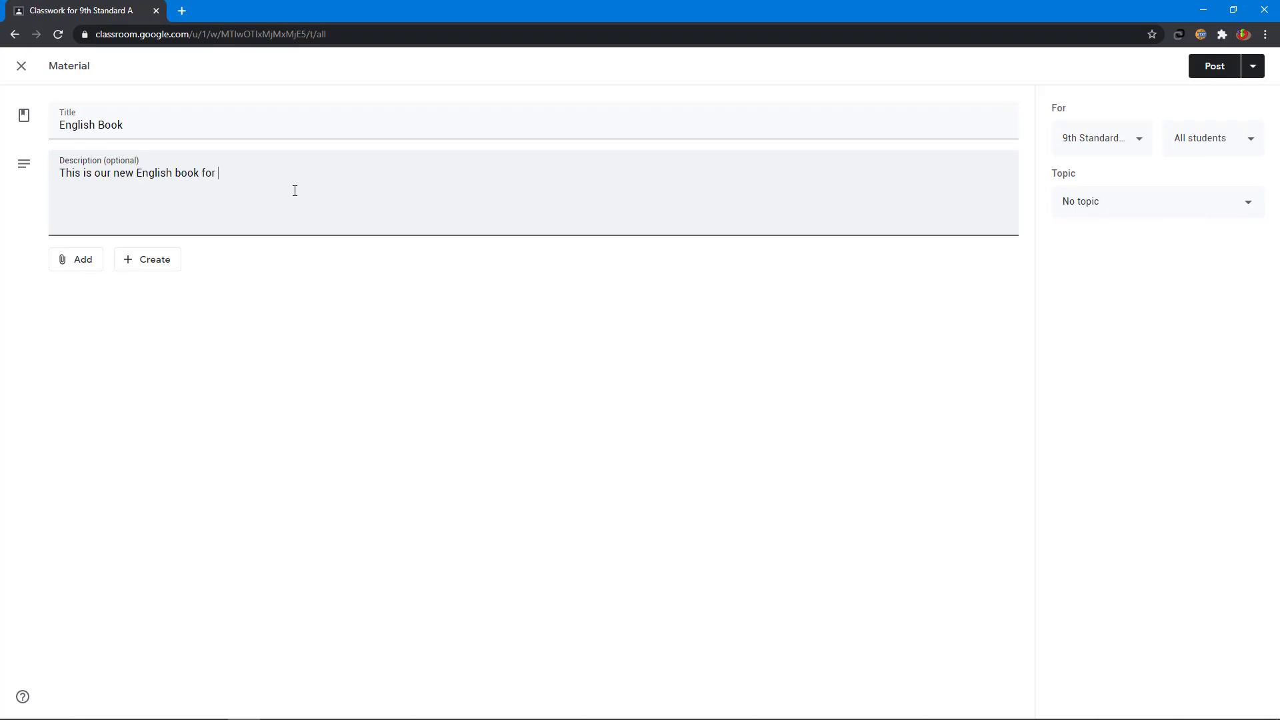
pyautogui.write(' your reference')
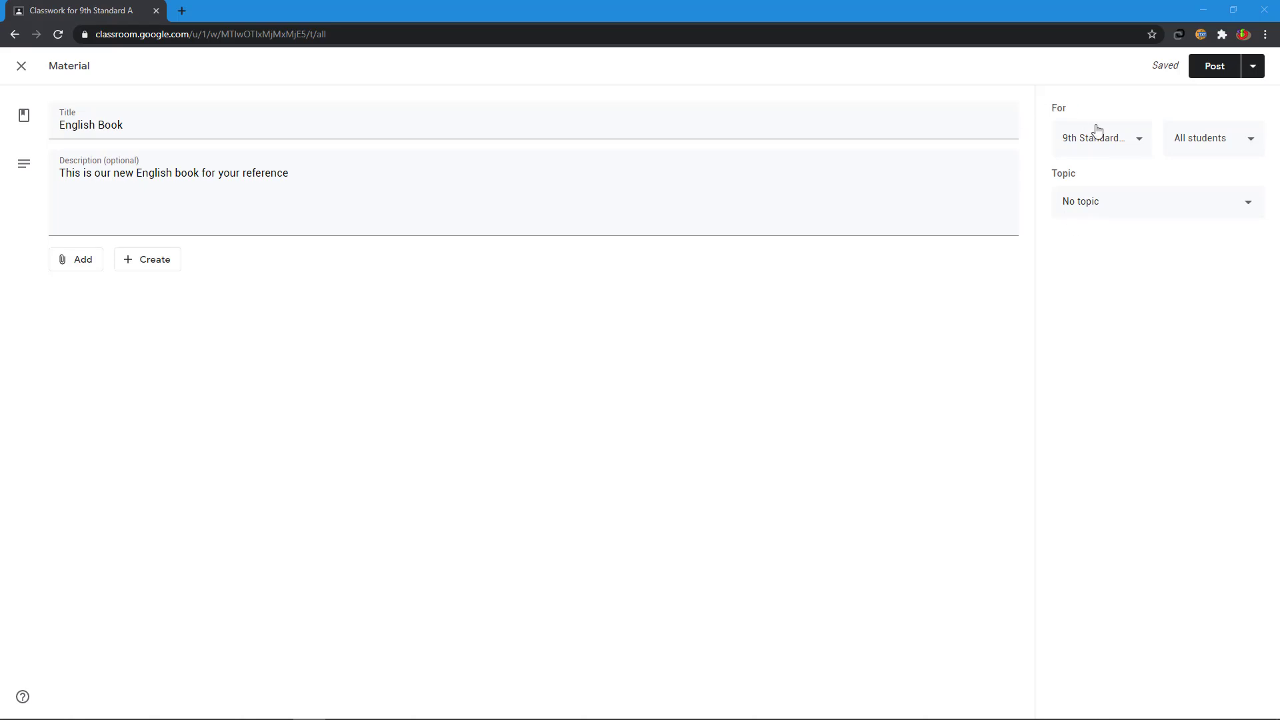
pyautogui.click(1099, 144)
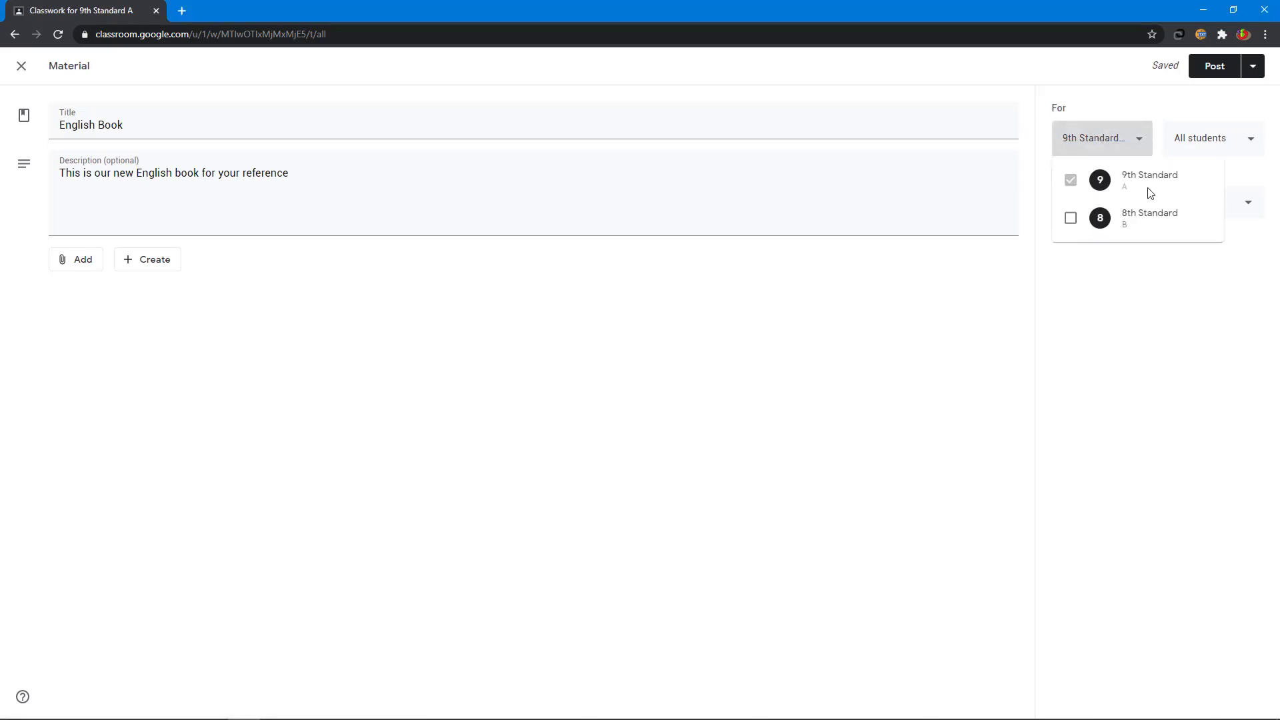
pyautogui.click(1156, 297)
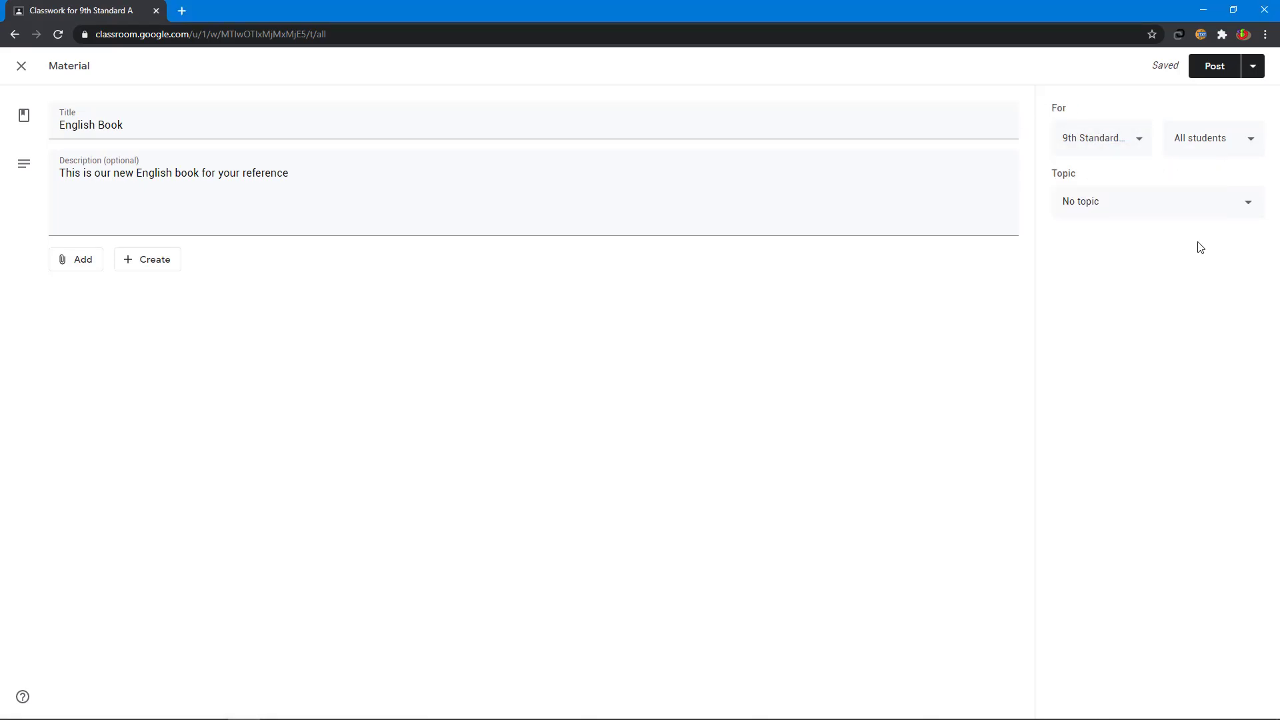
pyautogui.click(1200, 140)
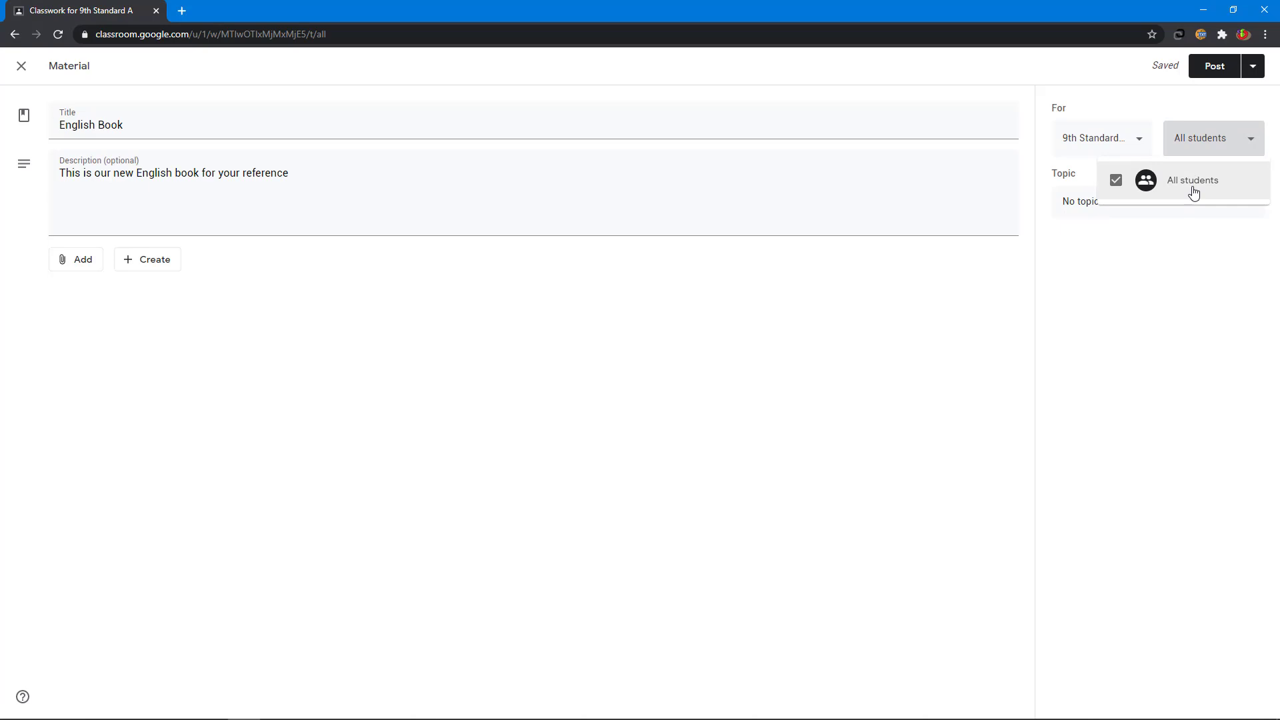
pyautogui.click(369, 352)
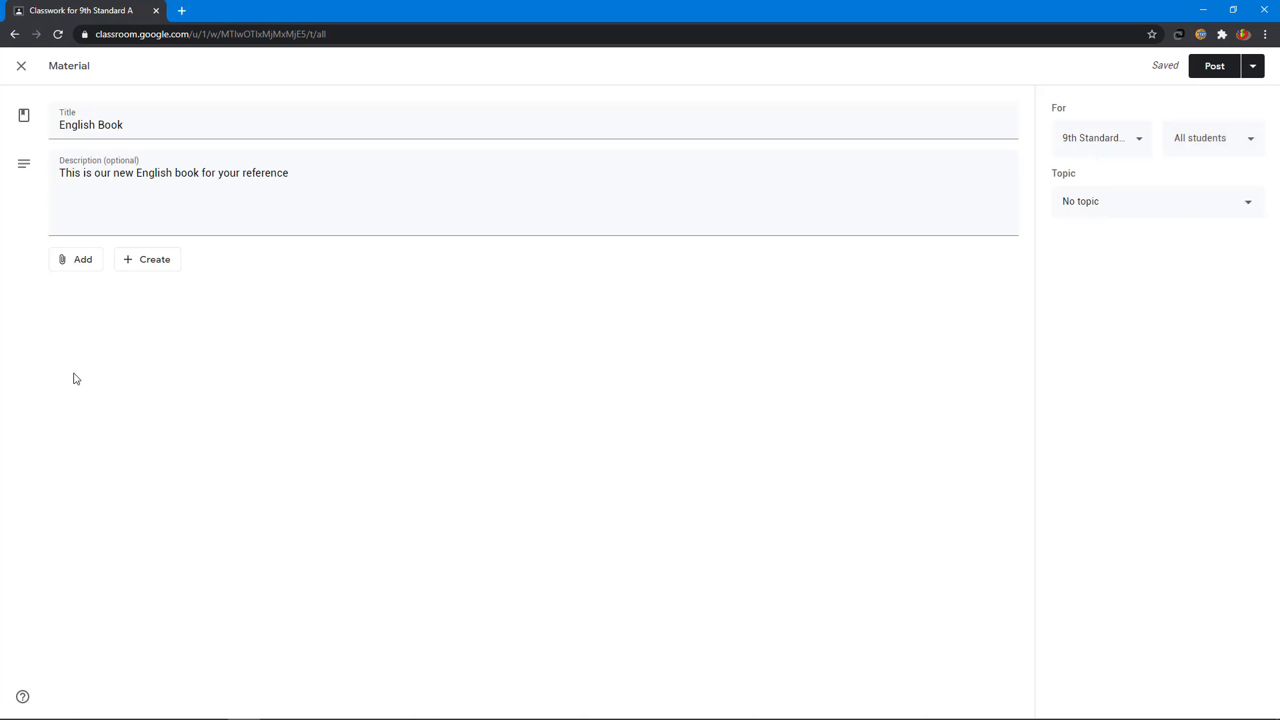
# Step: Attach 9th English.pdf uploaded from the computer
pyautogui.click(77, 266)
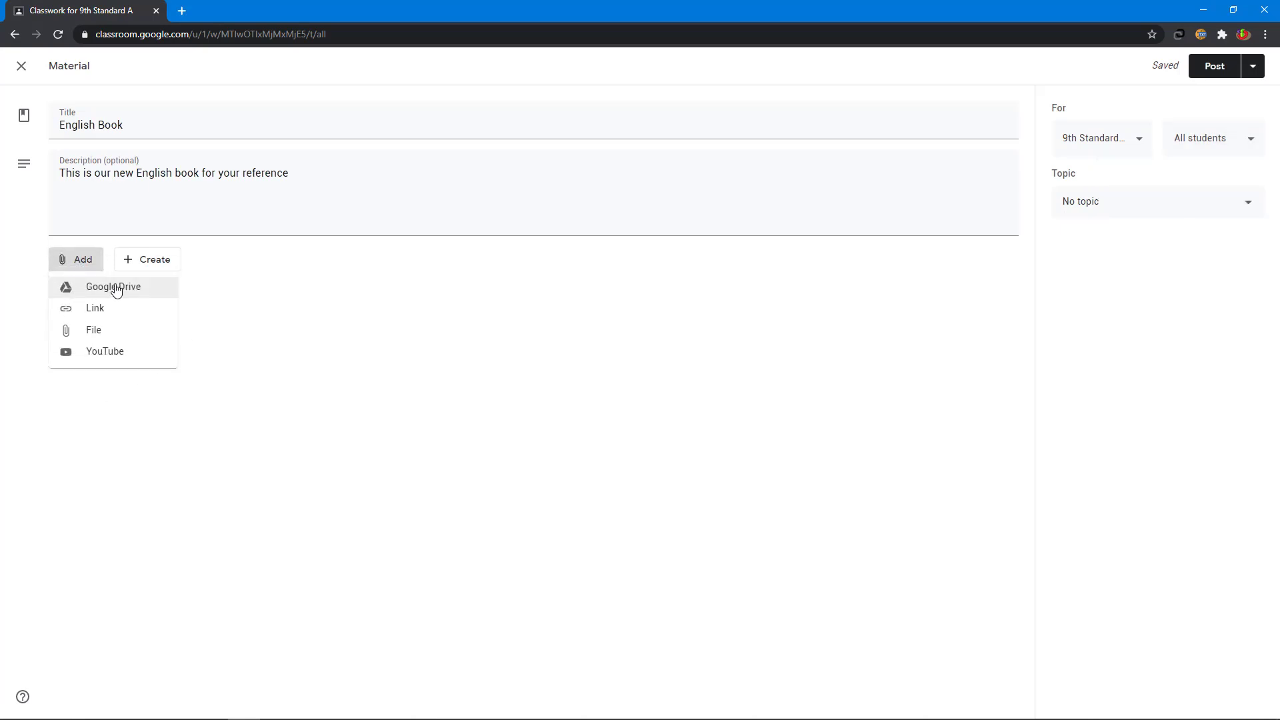
pyautogui.click(118, 330)
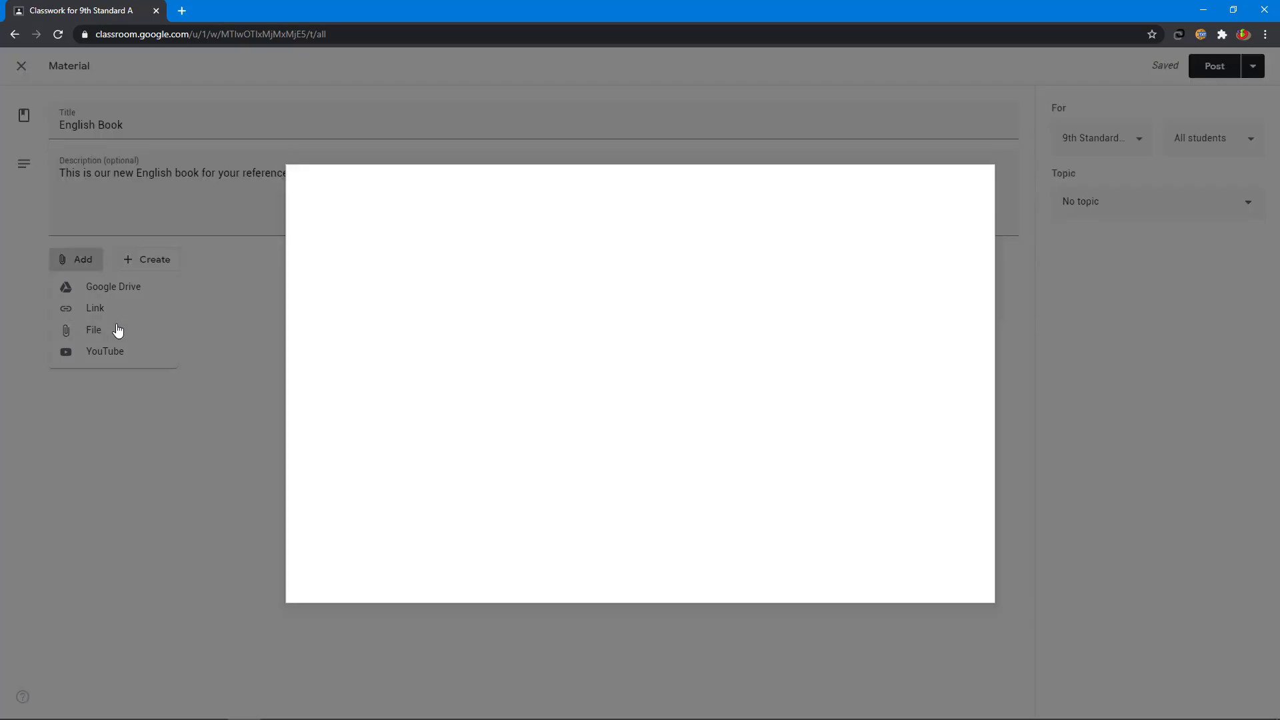
pyautogui.click(609, 406)
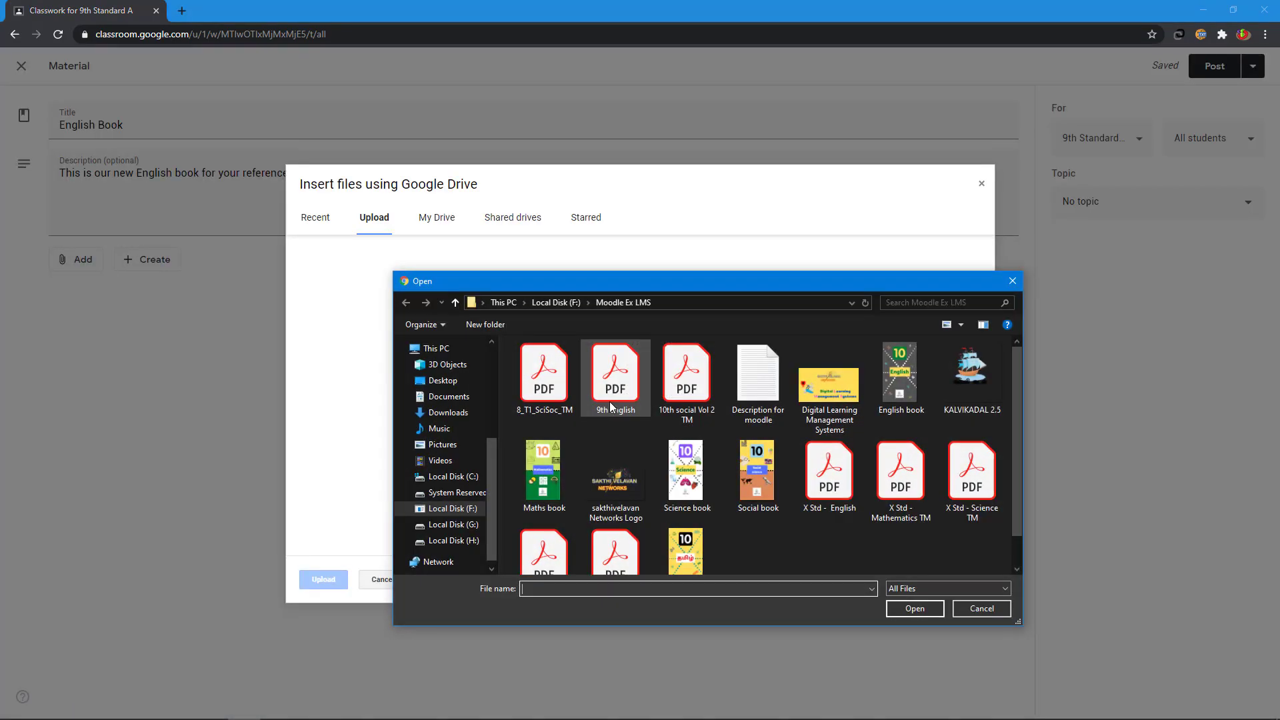
pyautogui.click(611, 400)
pyautogui.click(913, 607)
pyautogui.click(329, 582)
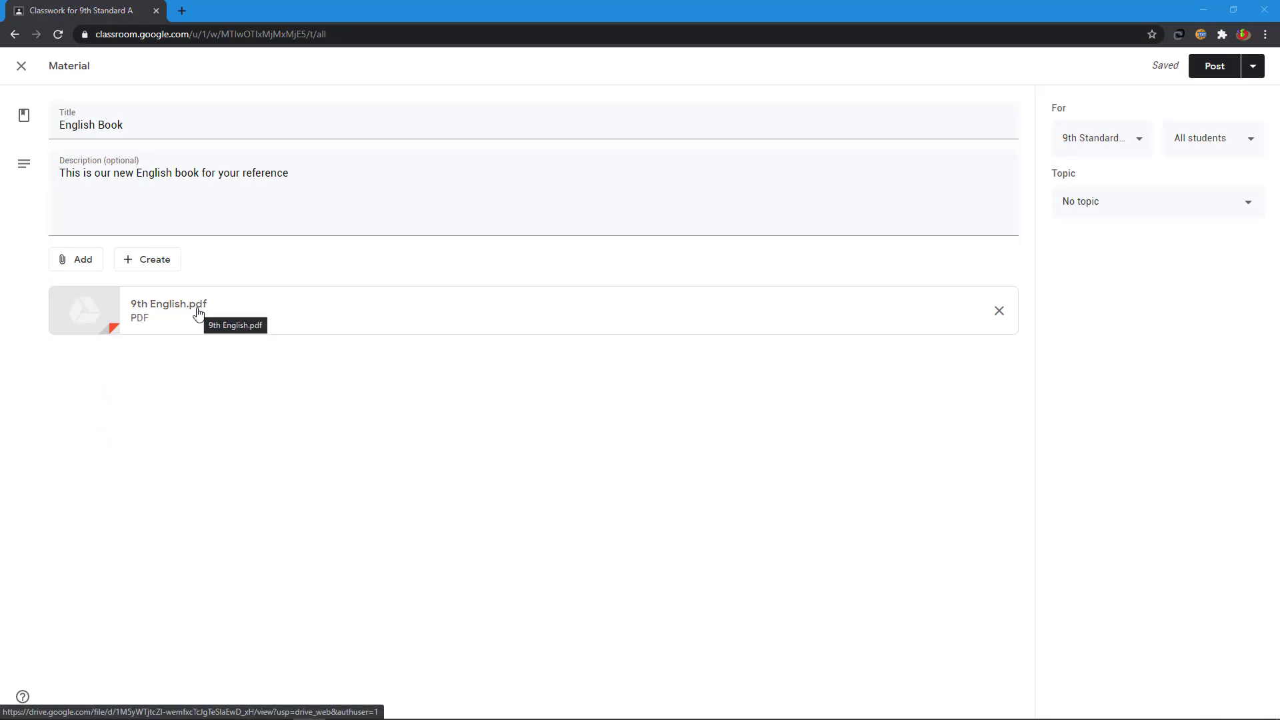
# Step: Attach the YouTube video 'Degrees of comparison in tamil' by pasting its URL
pyautogui.click(77, 270)
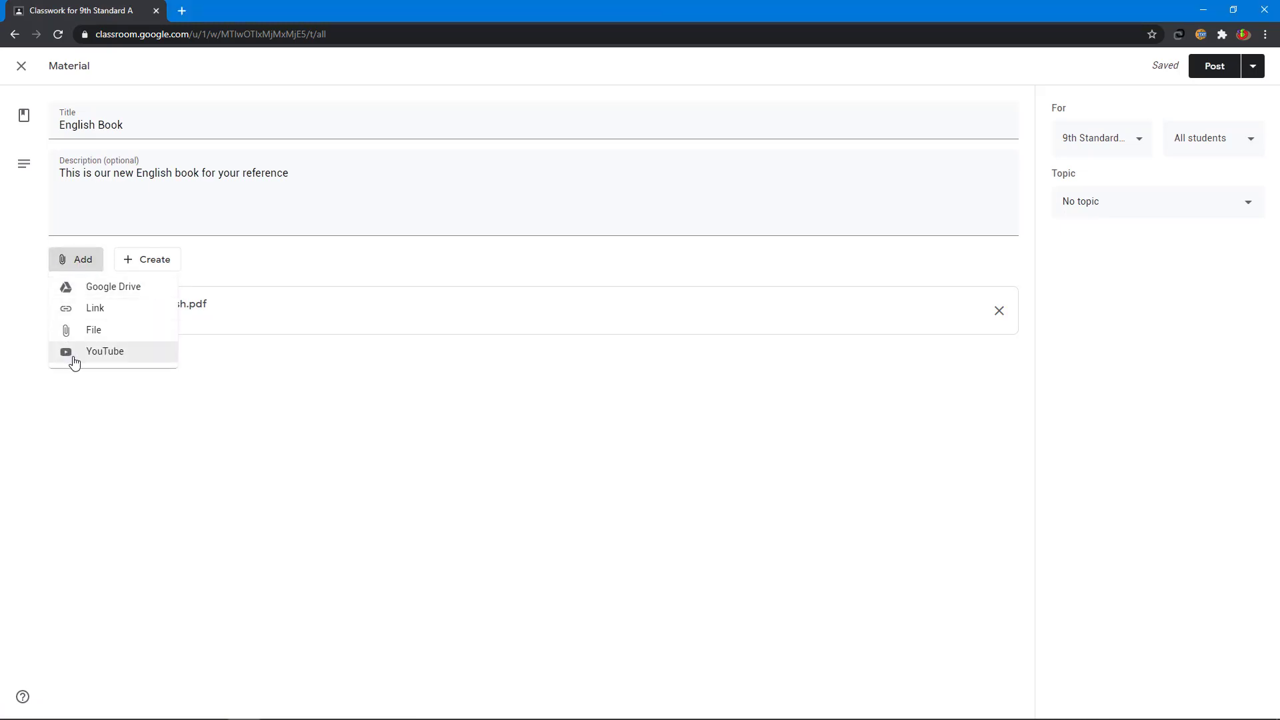
pyautogui.click(73, 354)
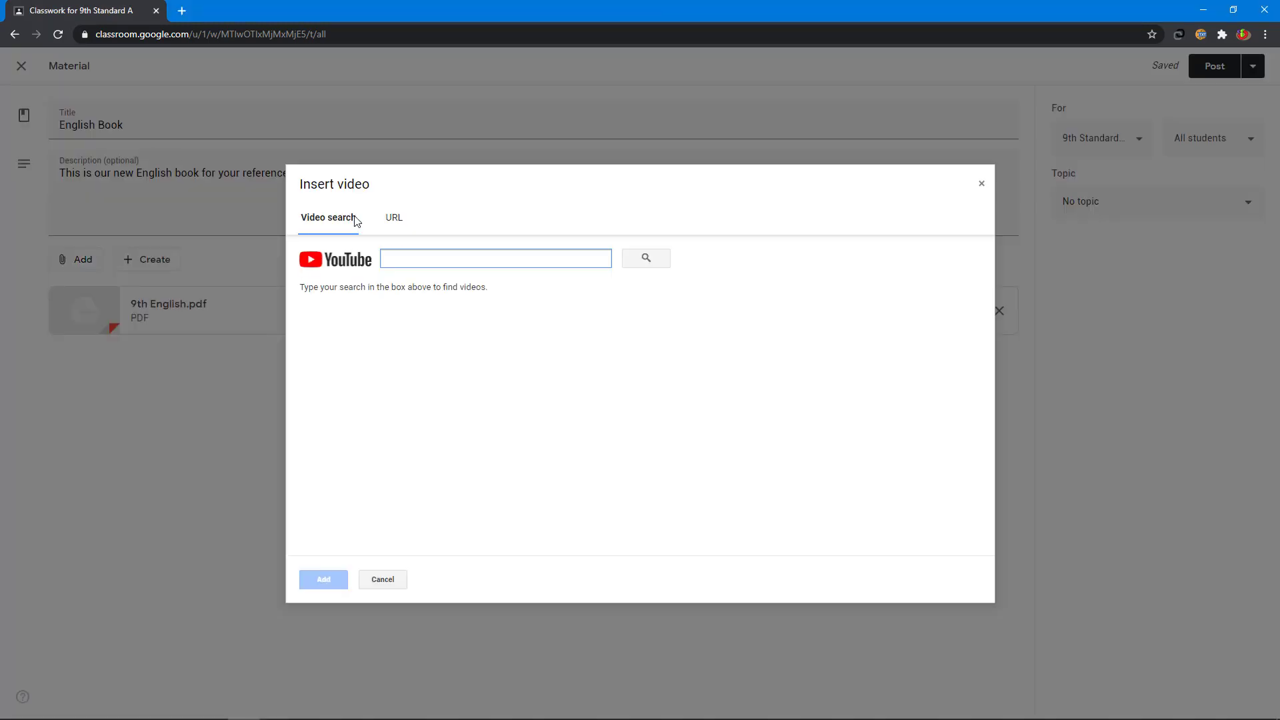
pyautogui.click(392, 221)
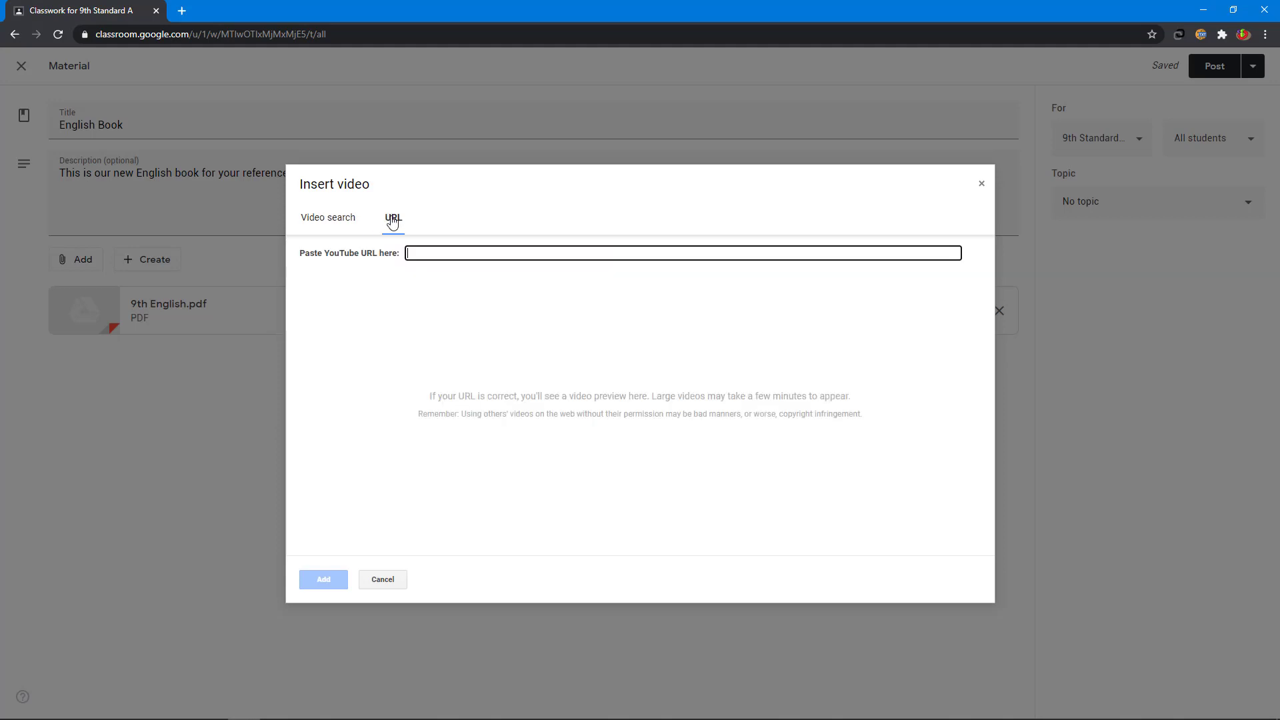
pyautogui.write('https://www.youtube.com/watch?v=LIAJ5tBp3A0')
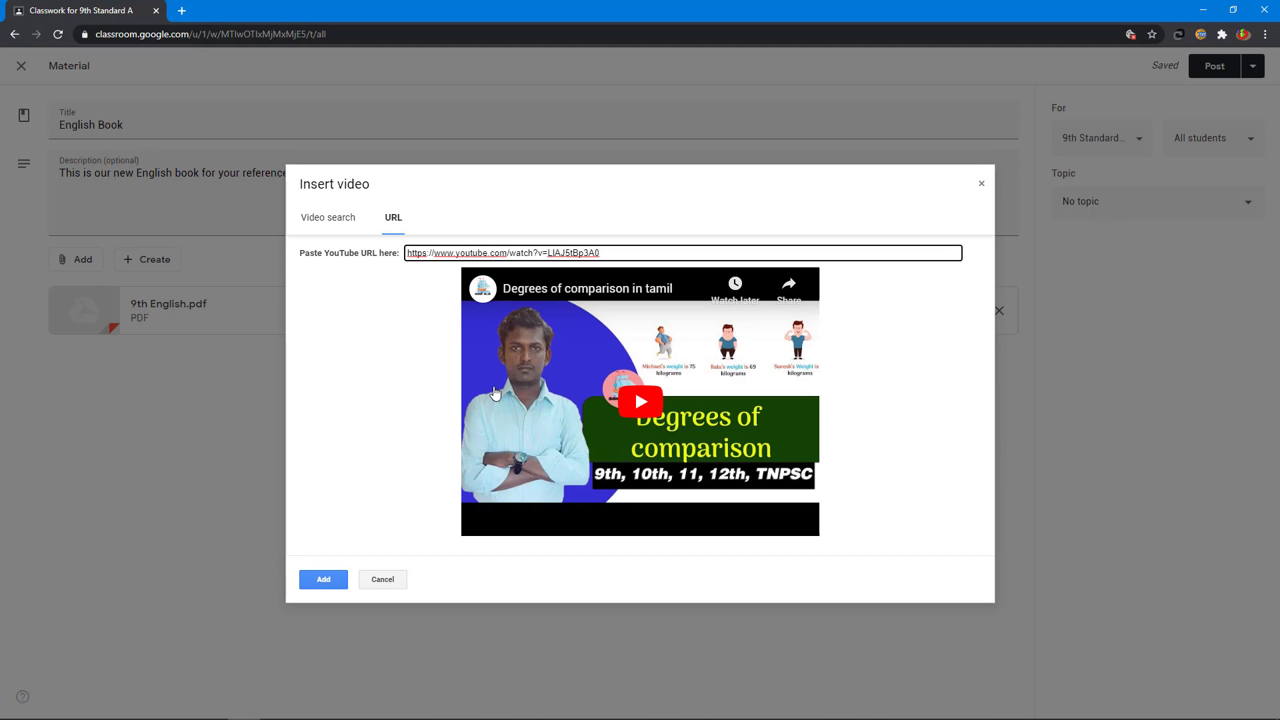
pyautogui.click(335, 584)
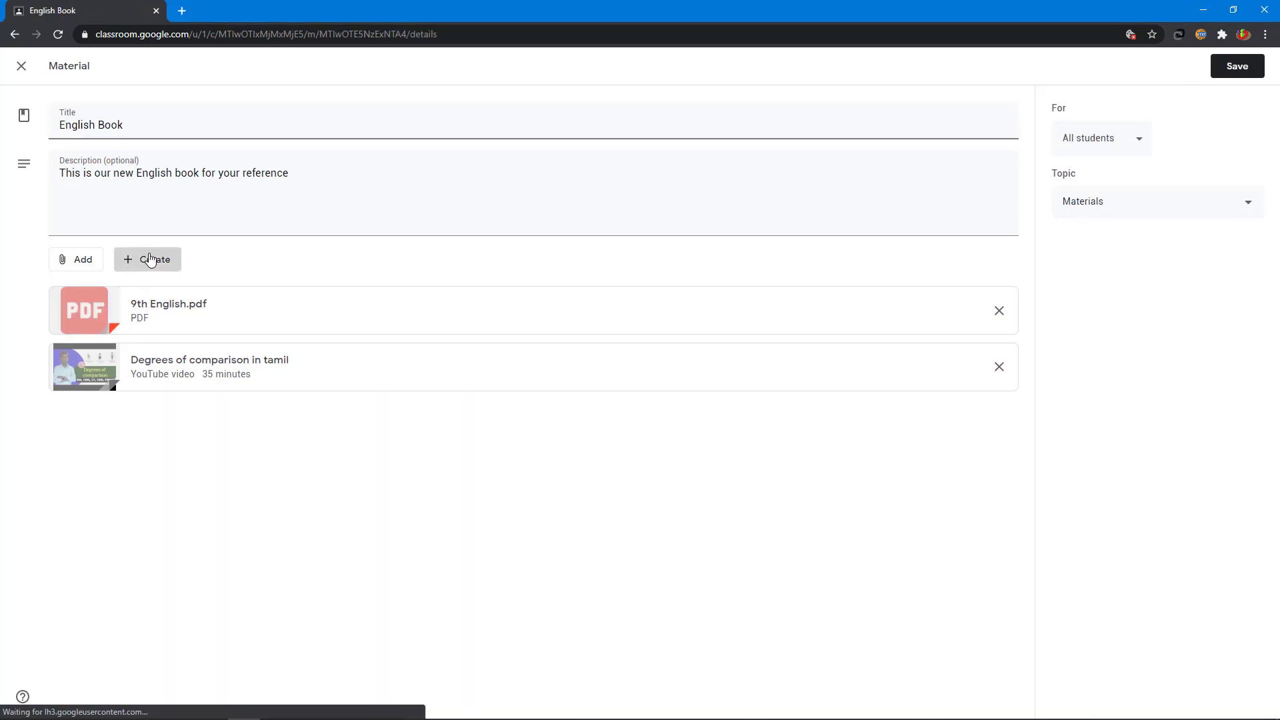
pyautogui.click(148, 259)
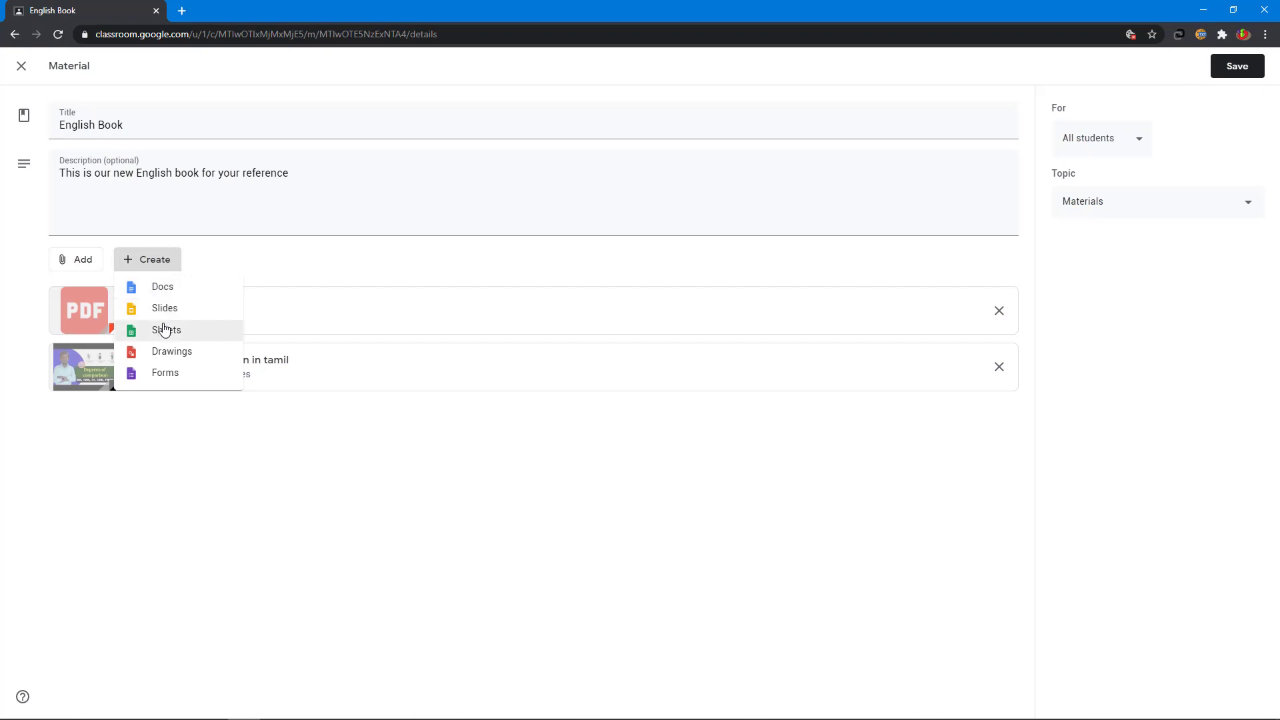
pyautogui.click(163, 375)
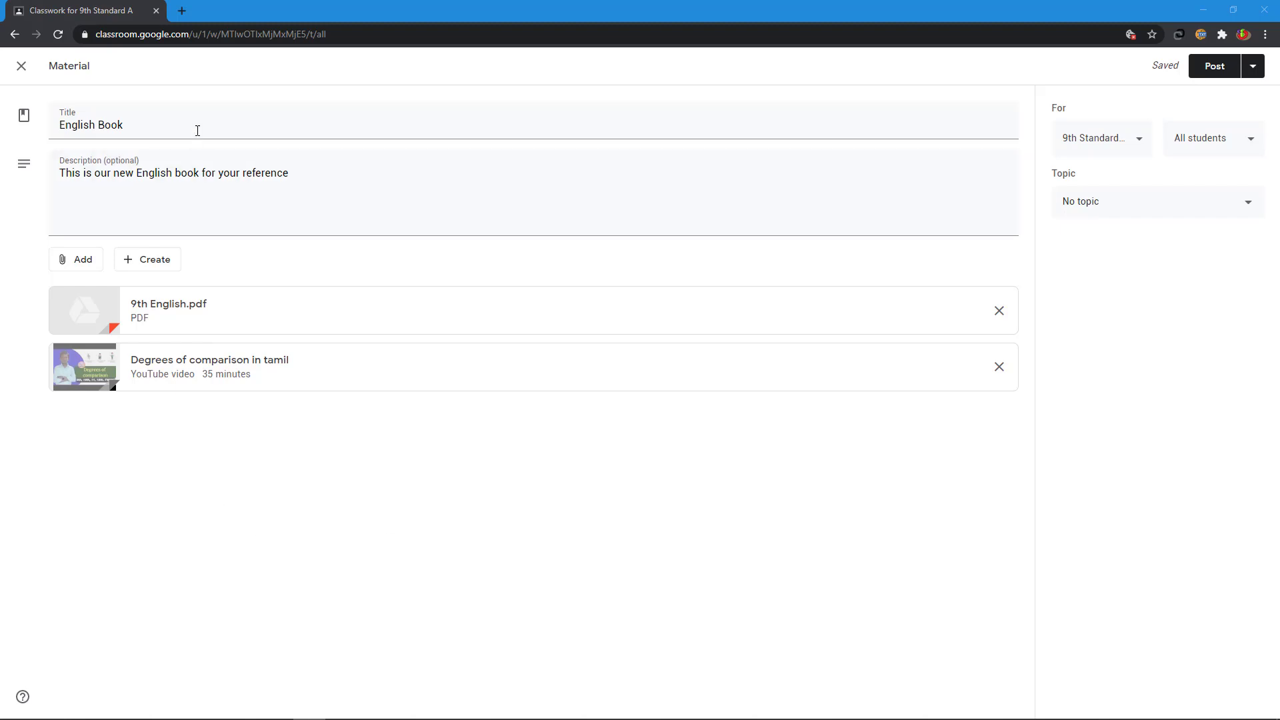
pyautogui.click(182, 10)
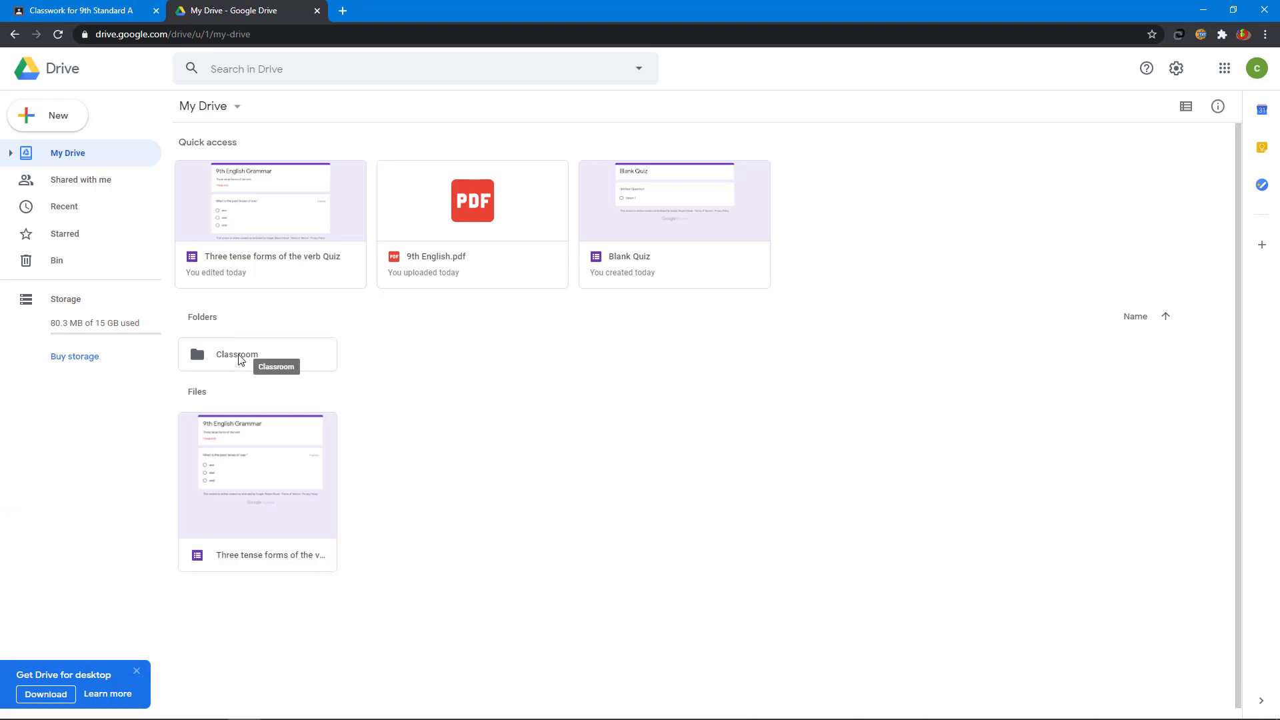
pyautogui.doubleClick(241, 360)
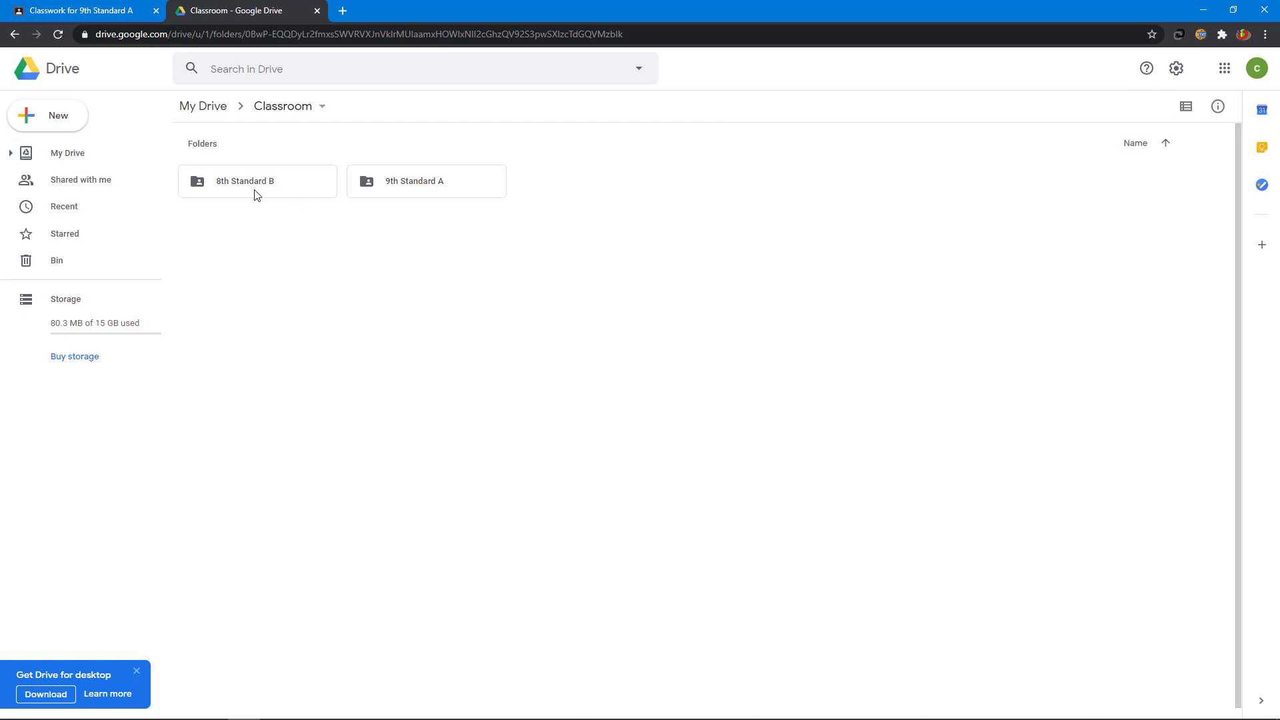
pyautogui.doubleClick(417, 184)
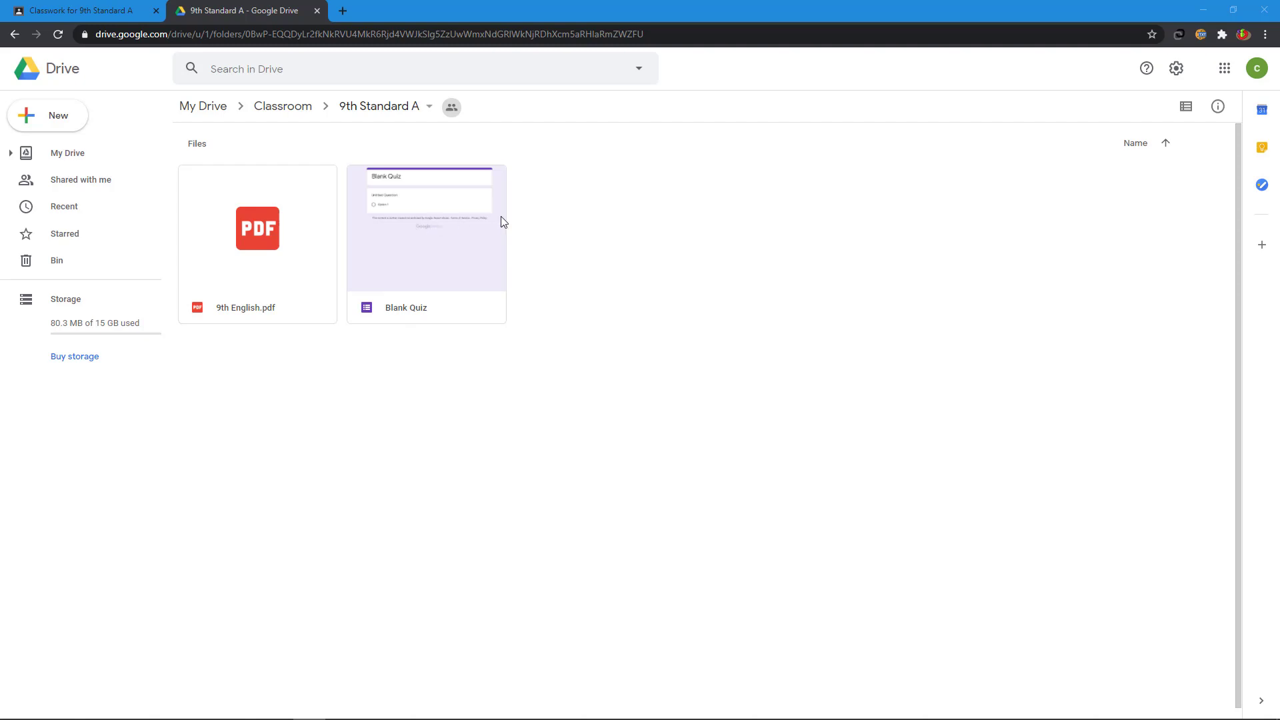
pyautogui.click(316, 11)
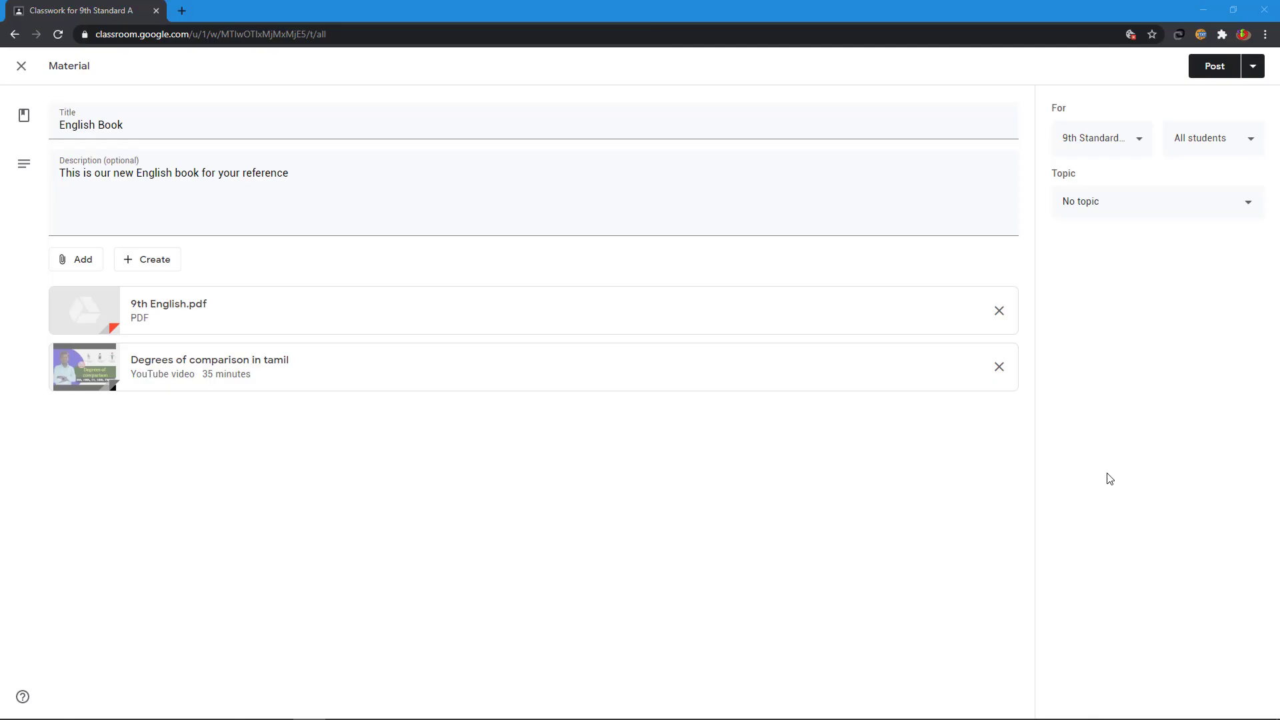
# Step: Put the material under a new 'Materials' topic and post it
pyautogui.click(1100, 207)
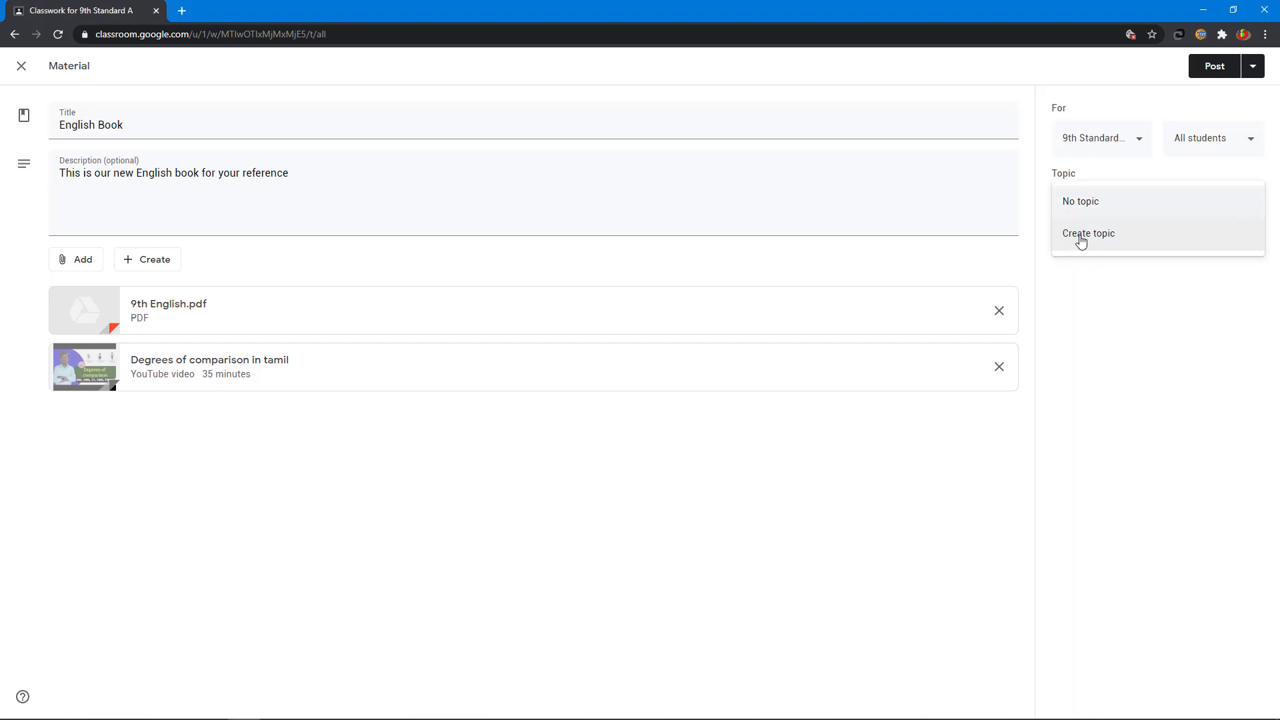
pyautogui.click(1082, 238)
pyautogui.write('Ma')
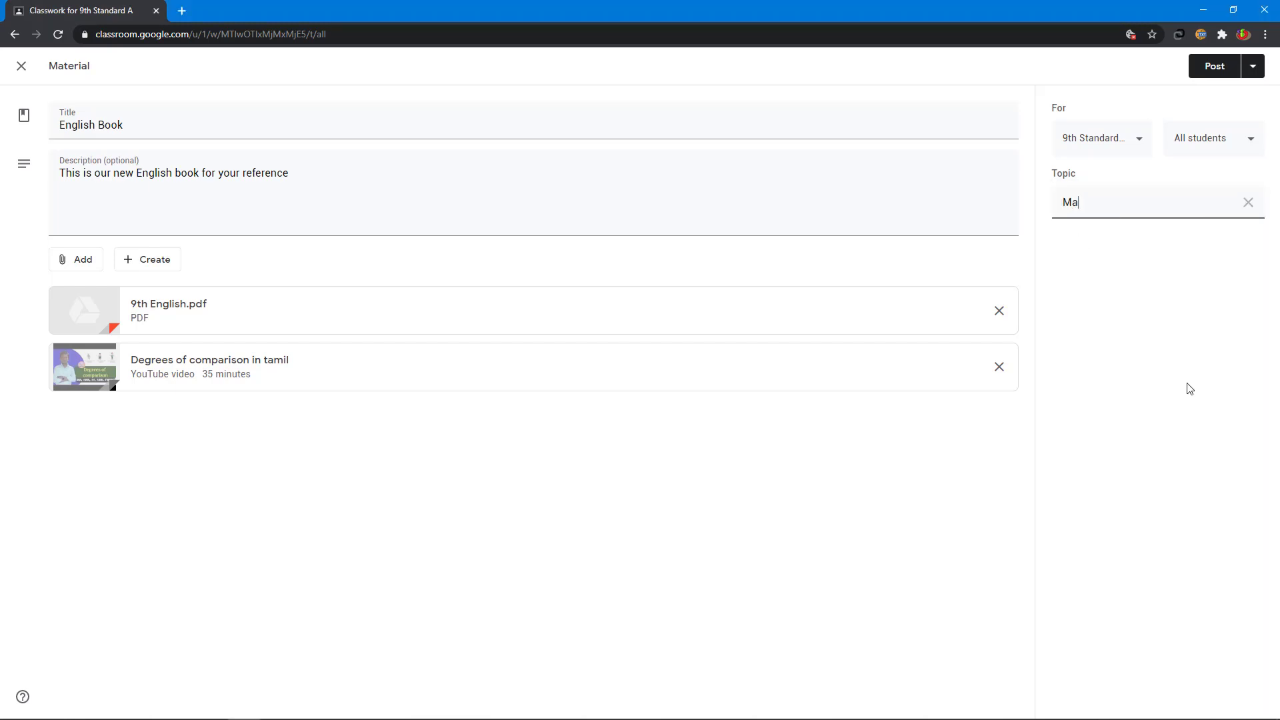
pyautogui.write('terials')
pyautogui.press('Return')
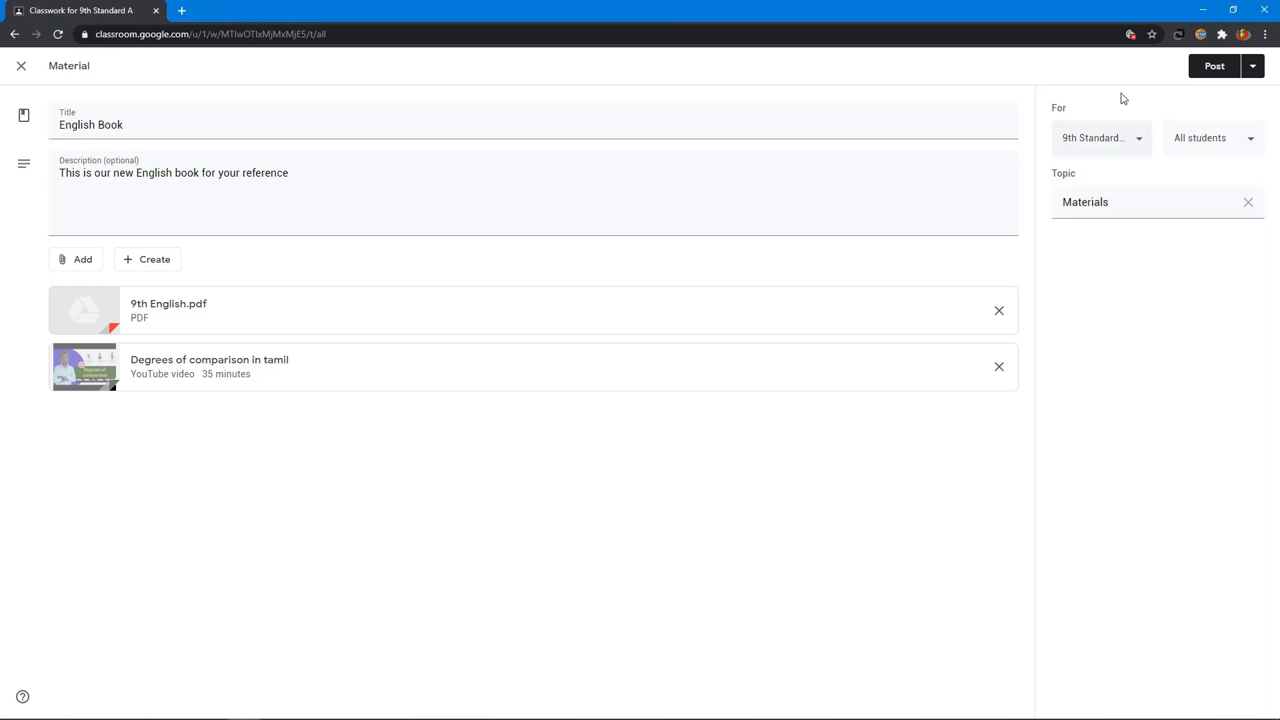
pyautogui.click(1208, 69)
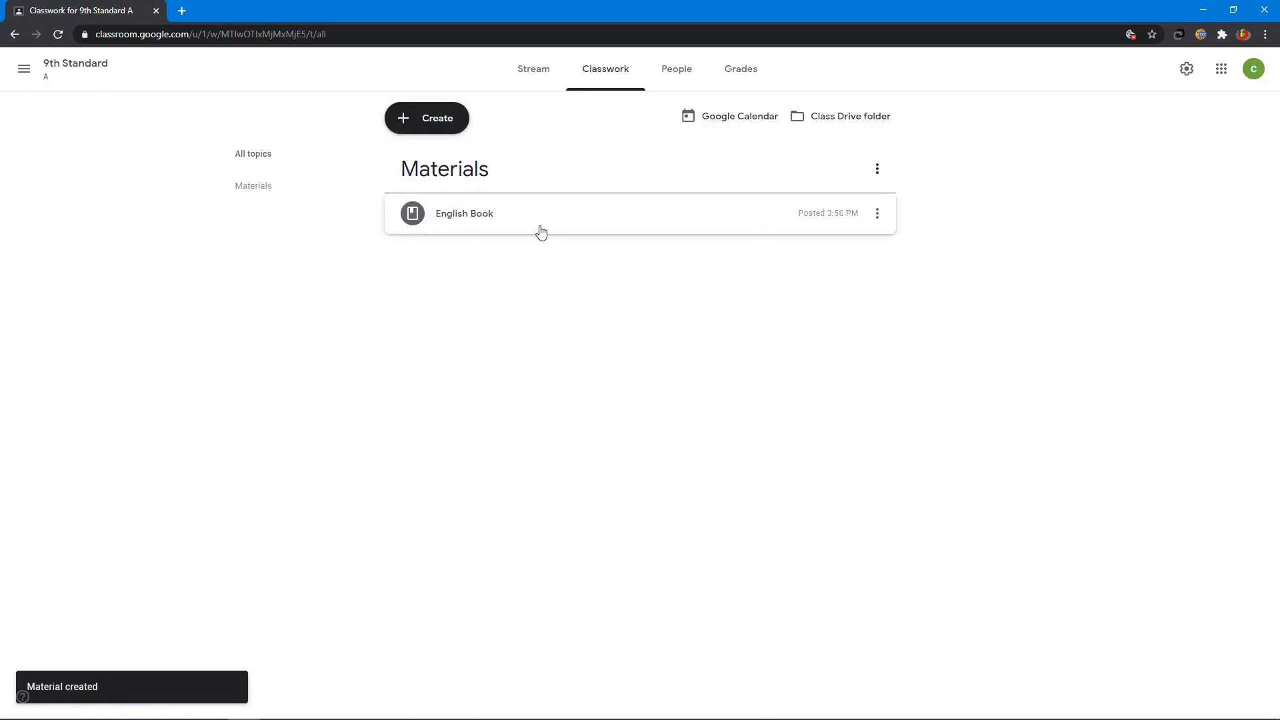
# Step: Preview the posted English Book's attachments and options, then return to the Stream
pyautogui.click(460, 216)
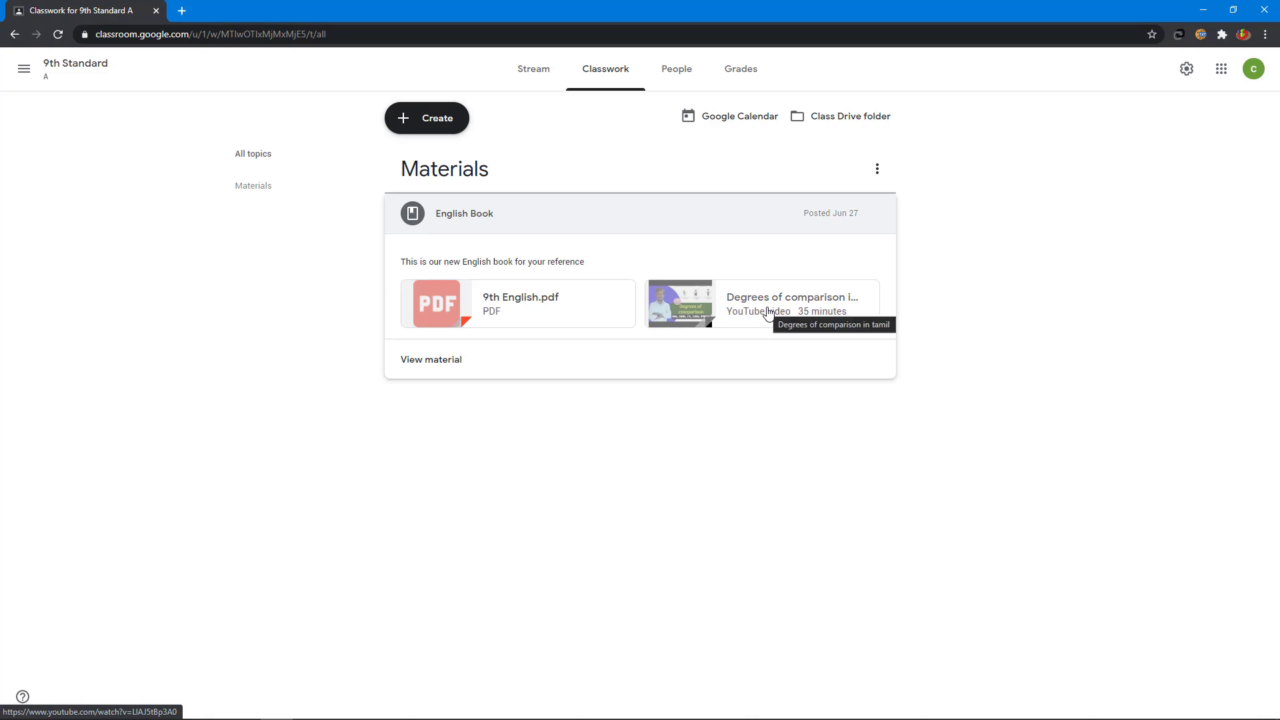
pyautogui.click(866, 230)
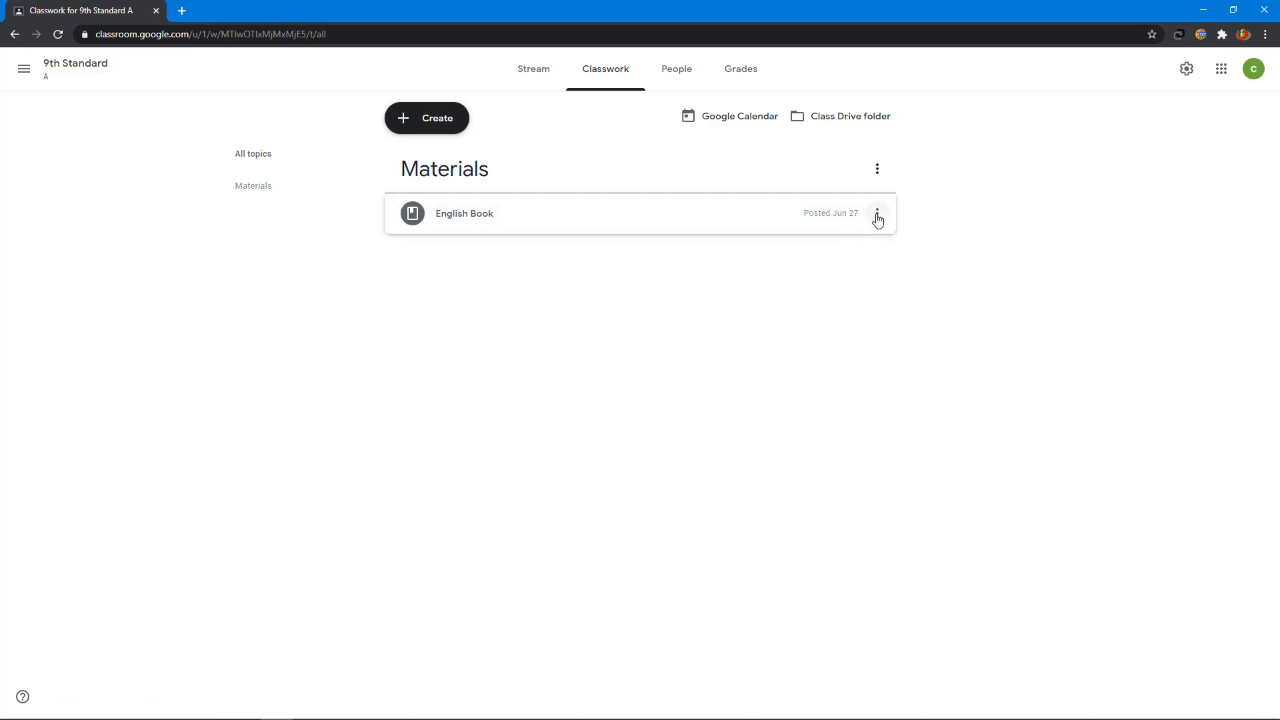
pyautogui.click(877, 217)
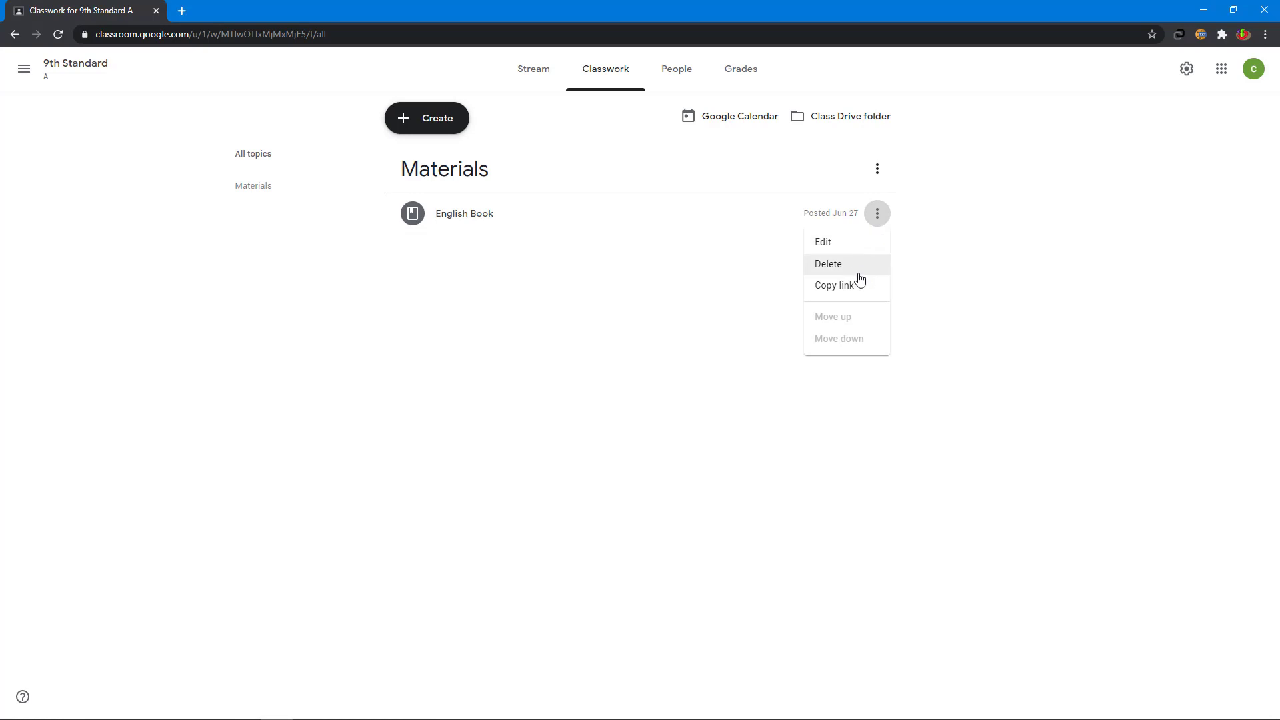
pyautogui.click(543, 71)
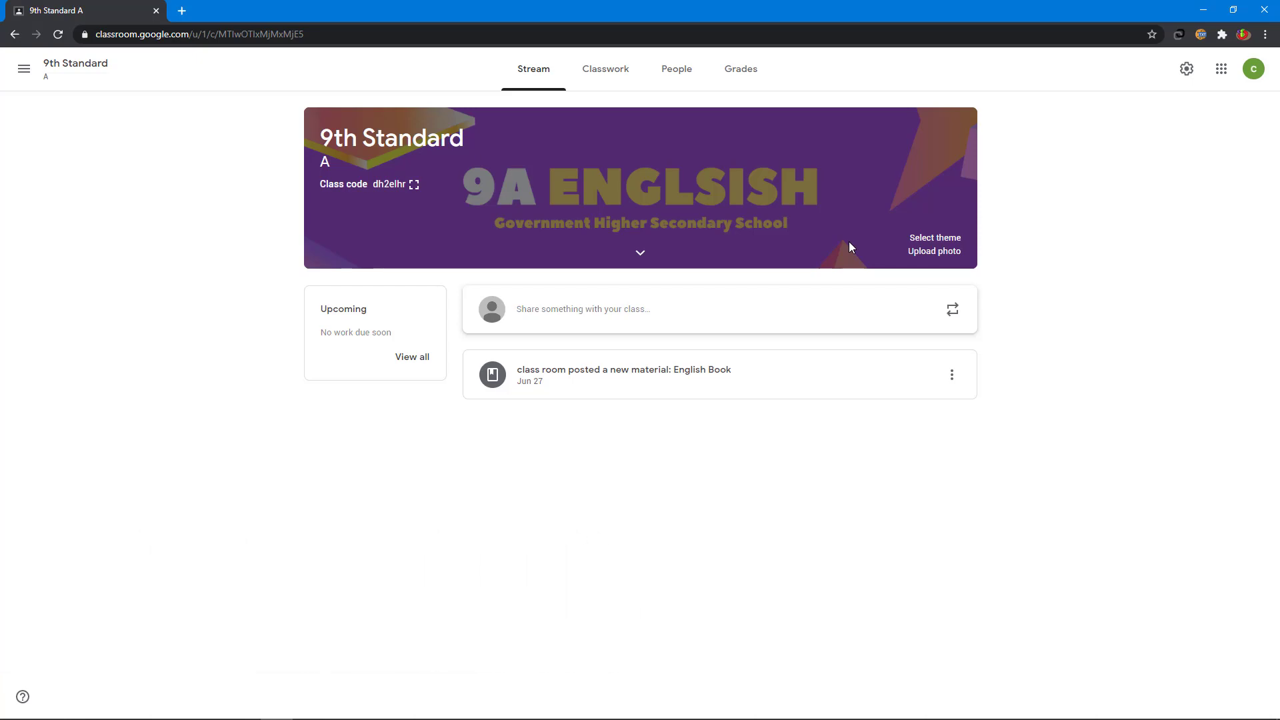
# Step: Invite a co-teacher to 9th Standard by entering their e-mail address on the People page
pyautogui.click(679, 70)
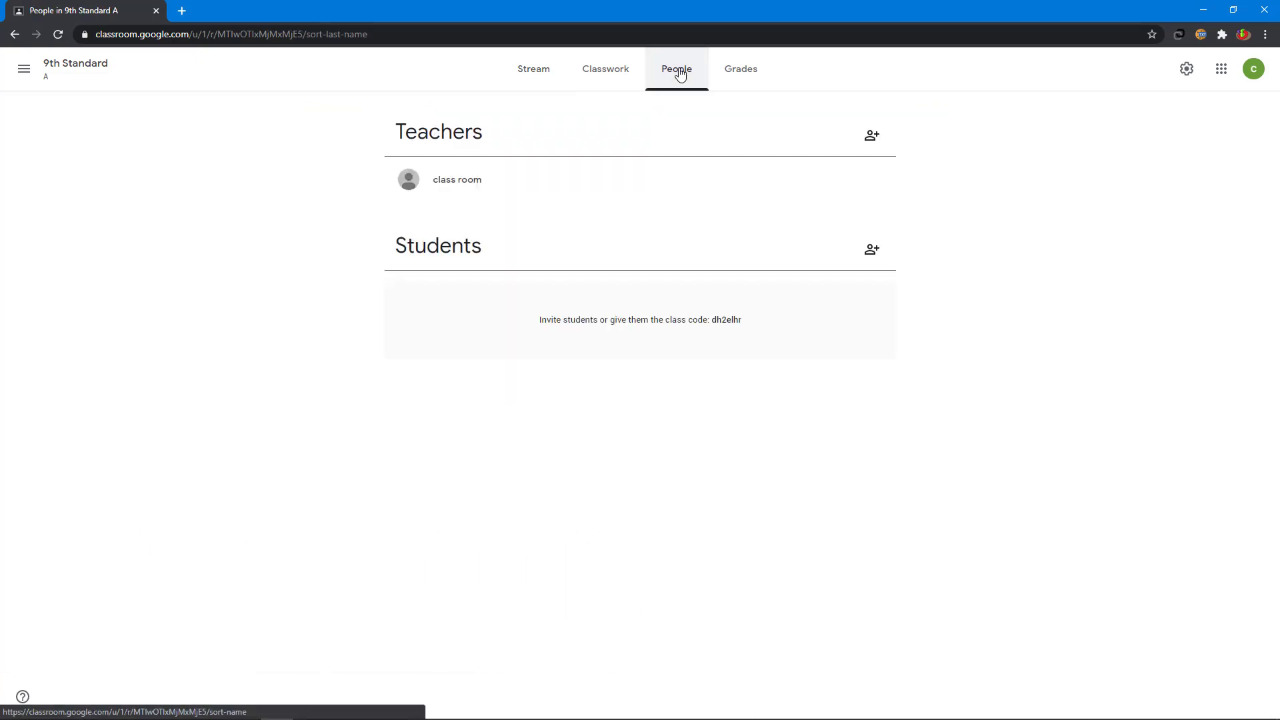
pyautogui.click(872, 140)
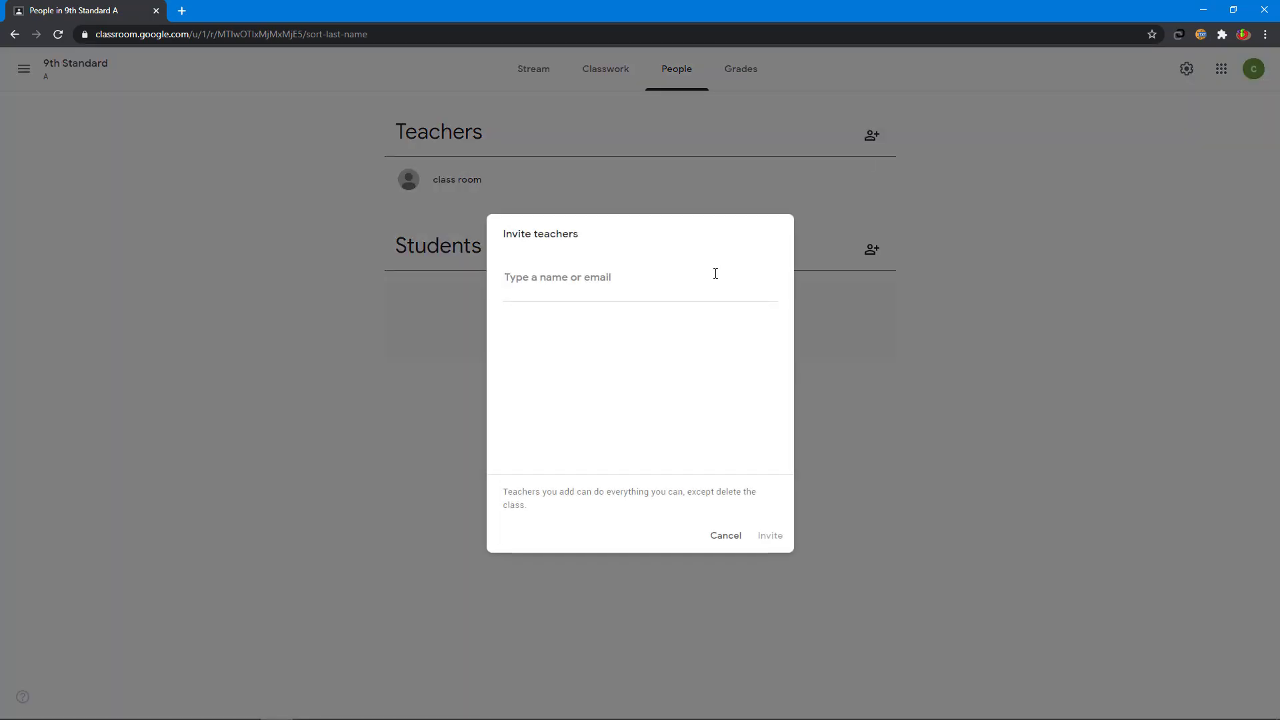
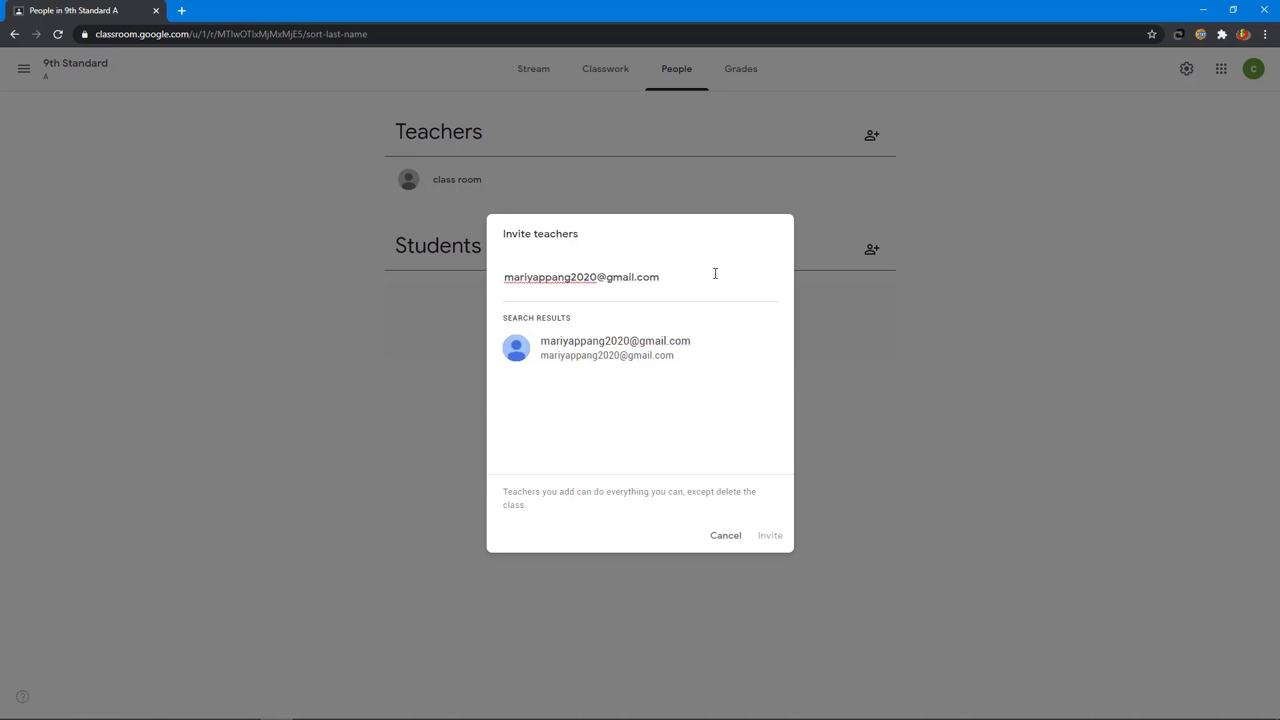
pyautogui.click(646, 354)
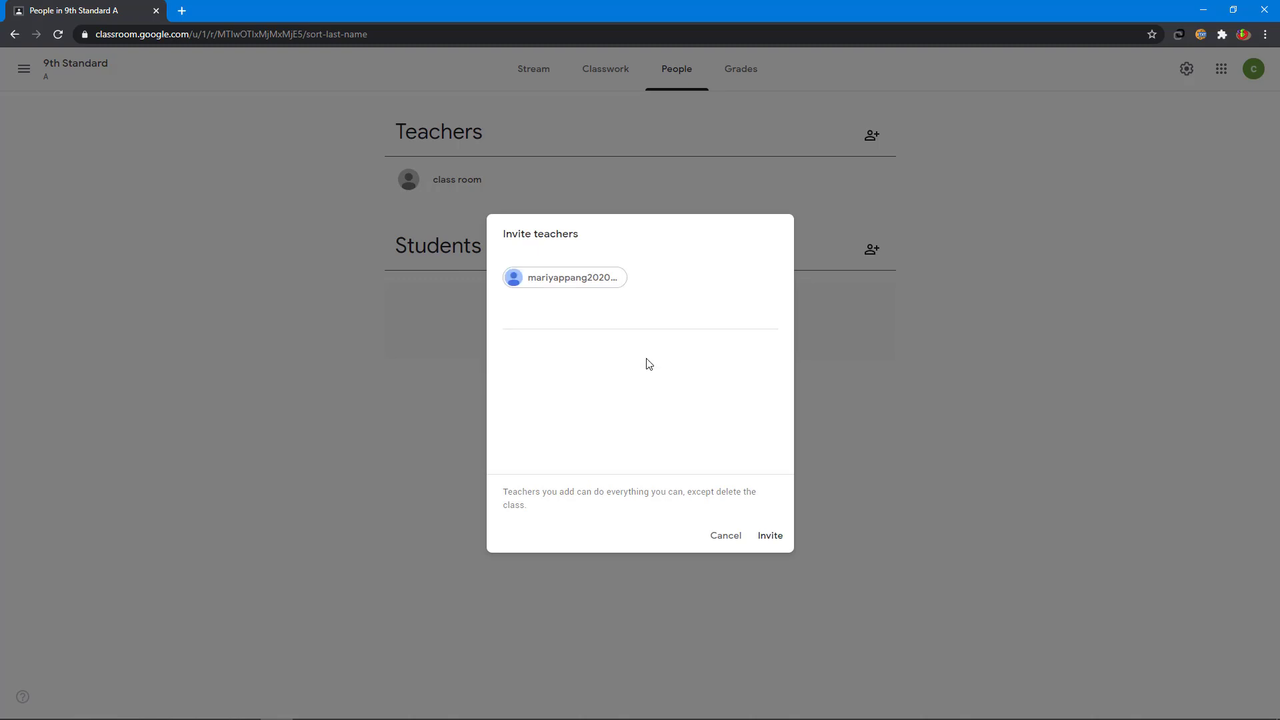
pyautogui.click(774, 539)
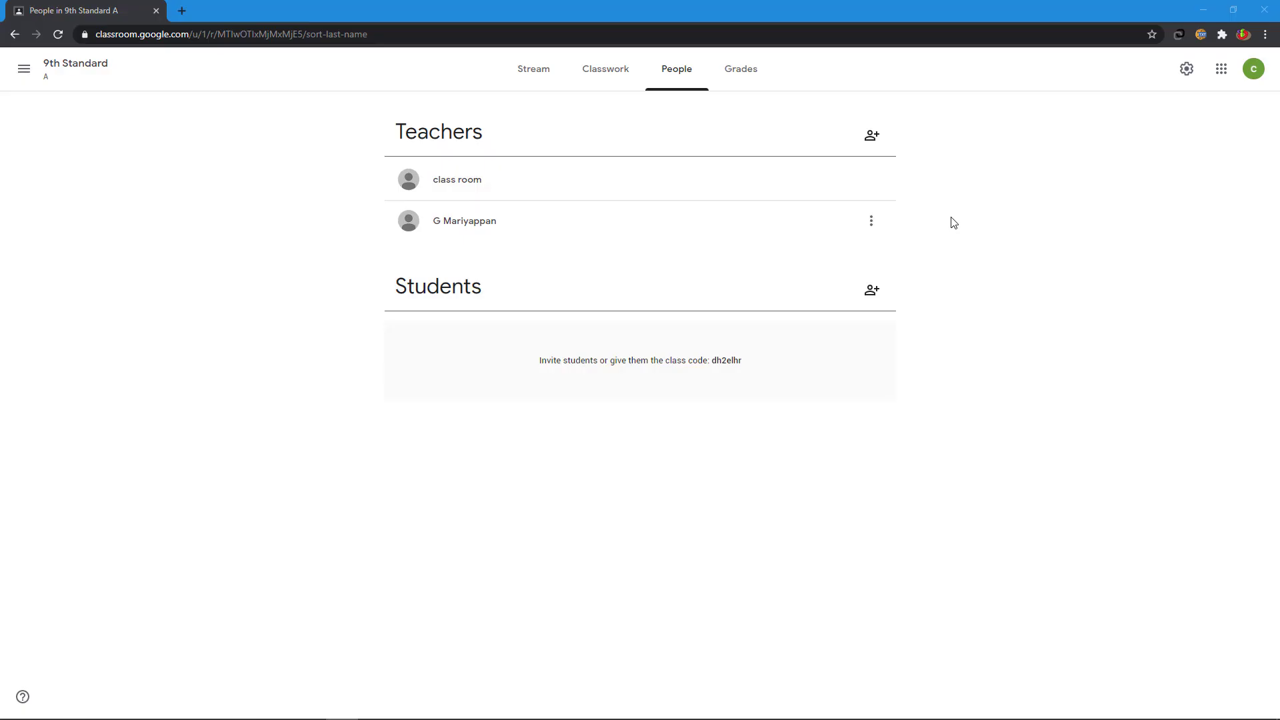
pyautogui.click(871, 221)
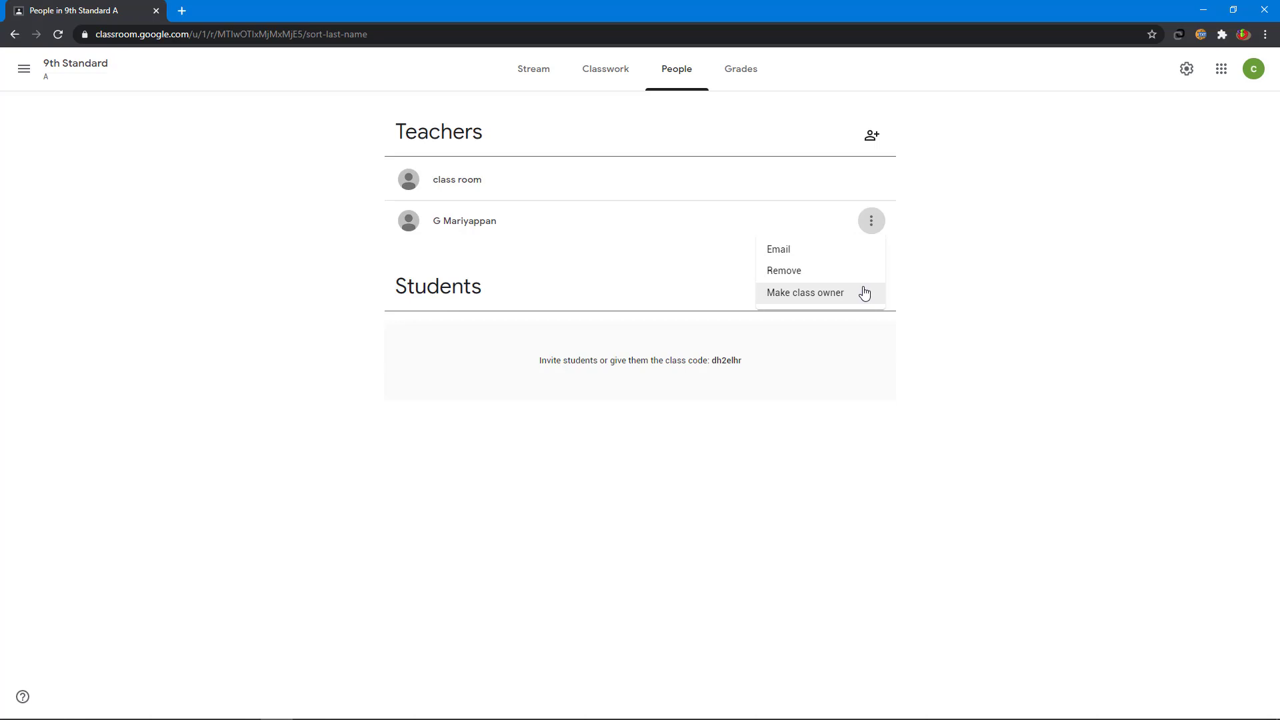
pyautogui.click(1026, 274)
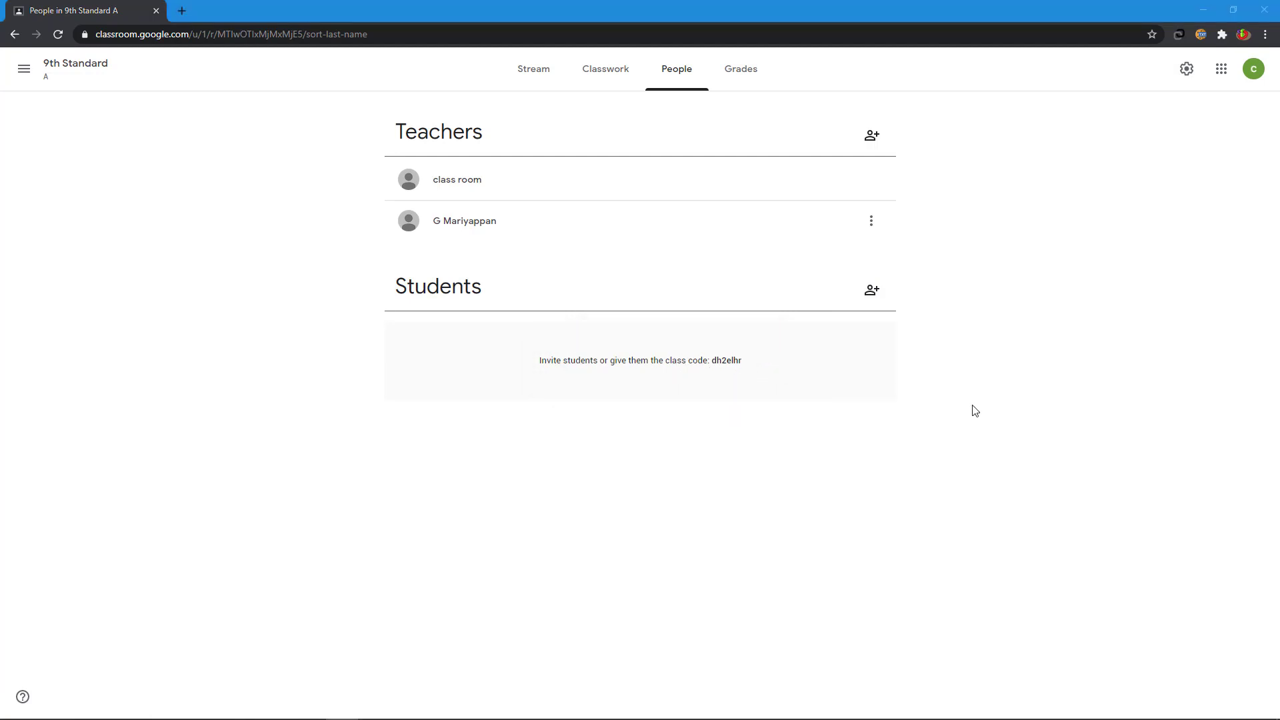
# Step: Invite a student by pasting their e-mail address and sending the invitation
pyautogui.click(873, 297)
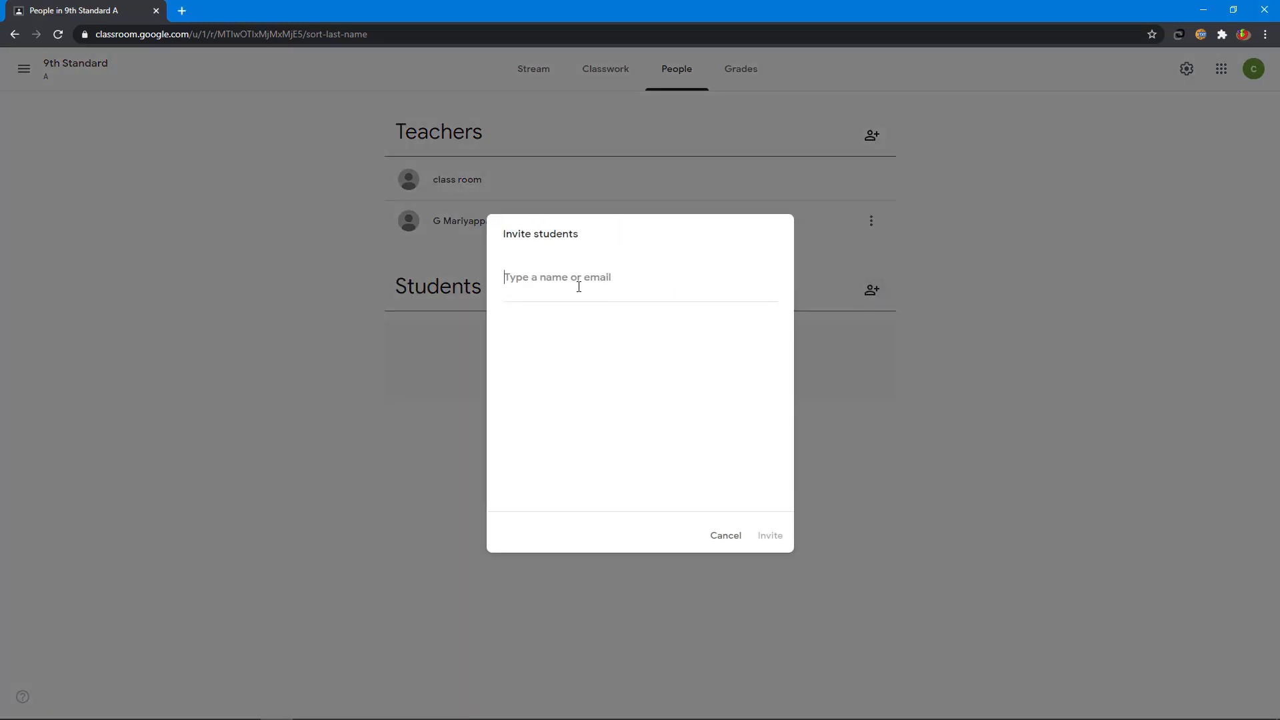
pyautogui.hotkey('ctrl', 'v')
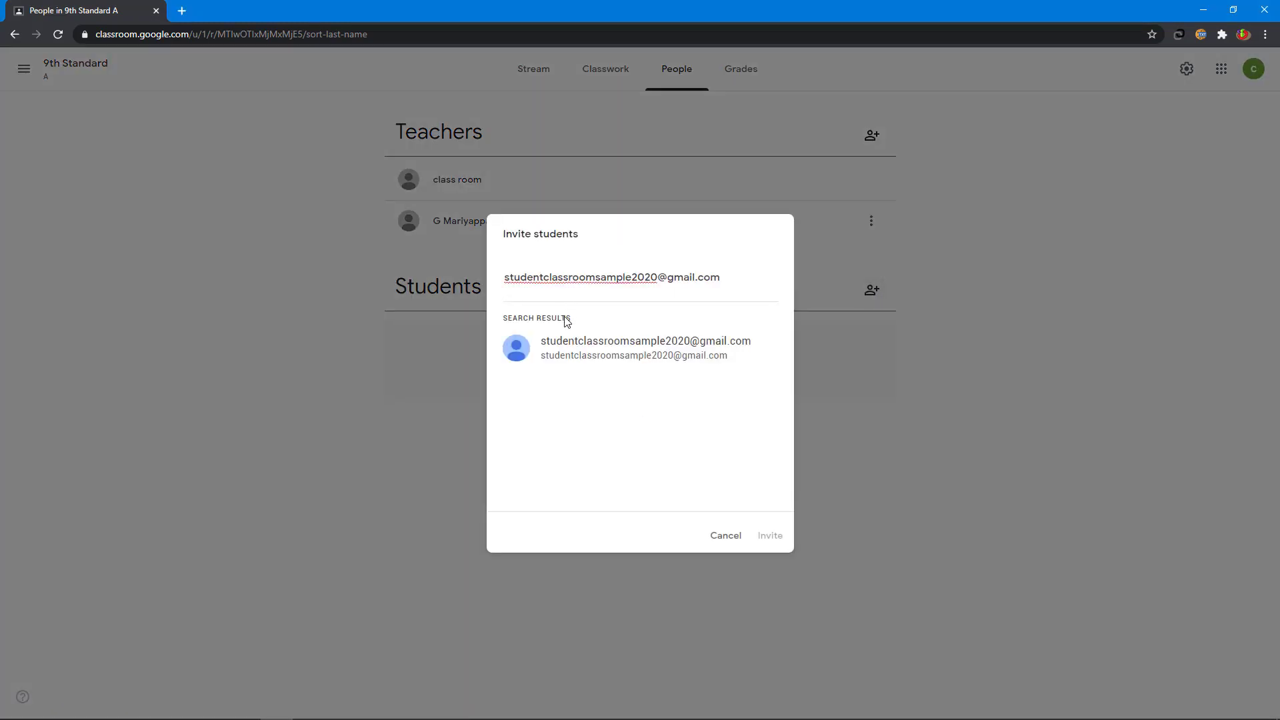
pyautogui.click(614, 350)
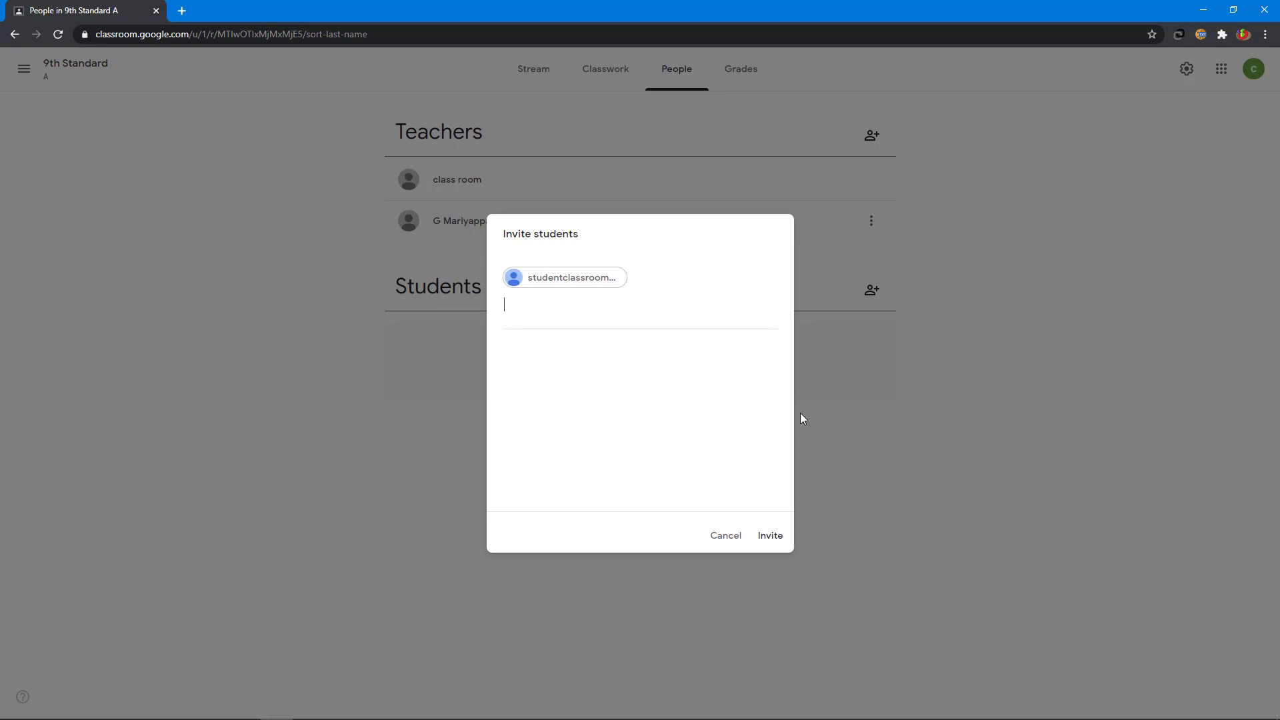
pyautogui.click(772, 537)
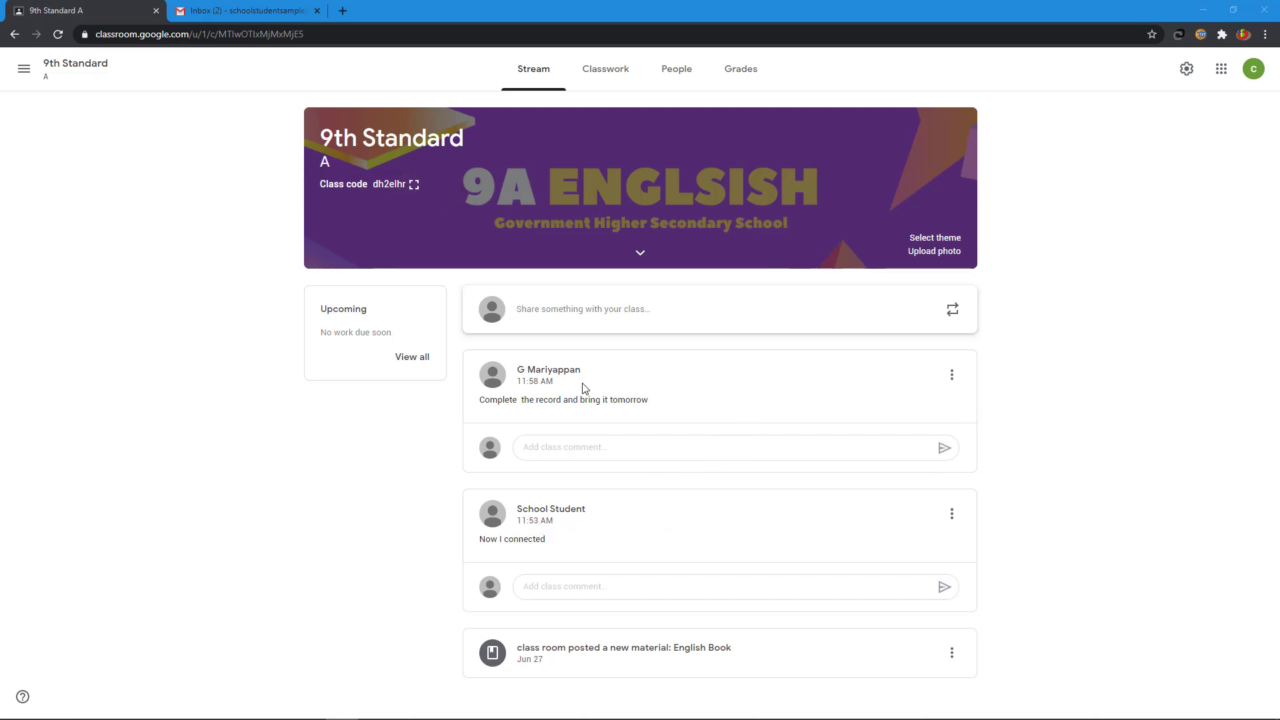
pyautogui.click(953, 516)
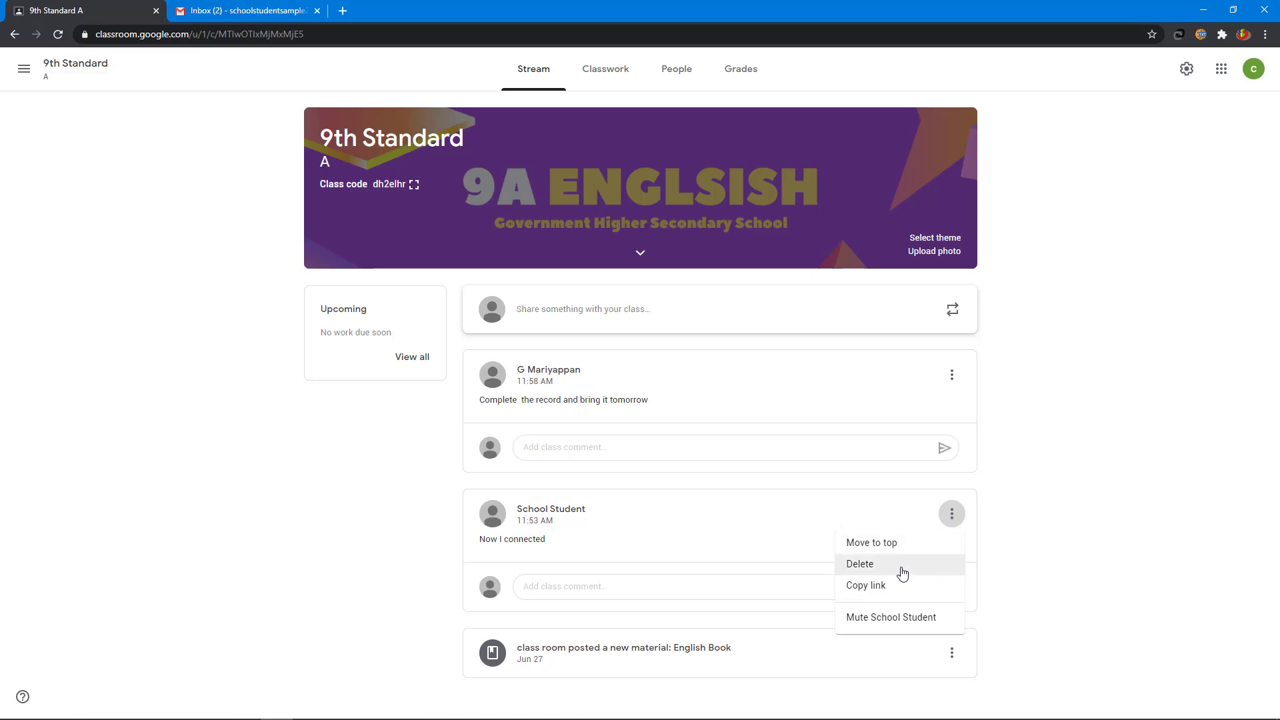
pyautogui.click(919, 618)
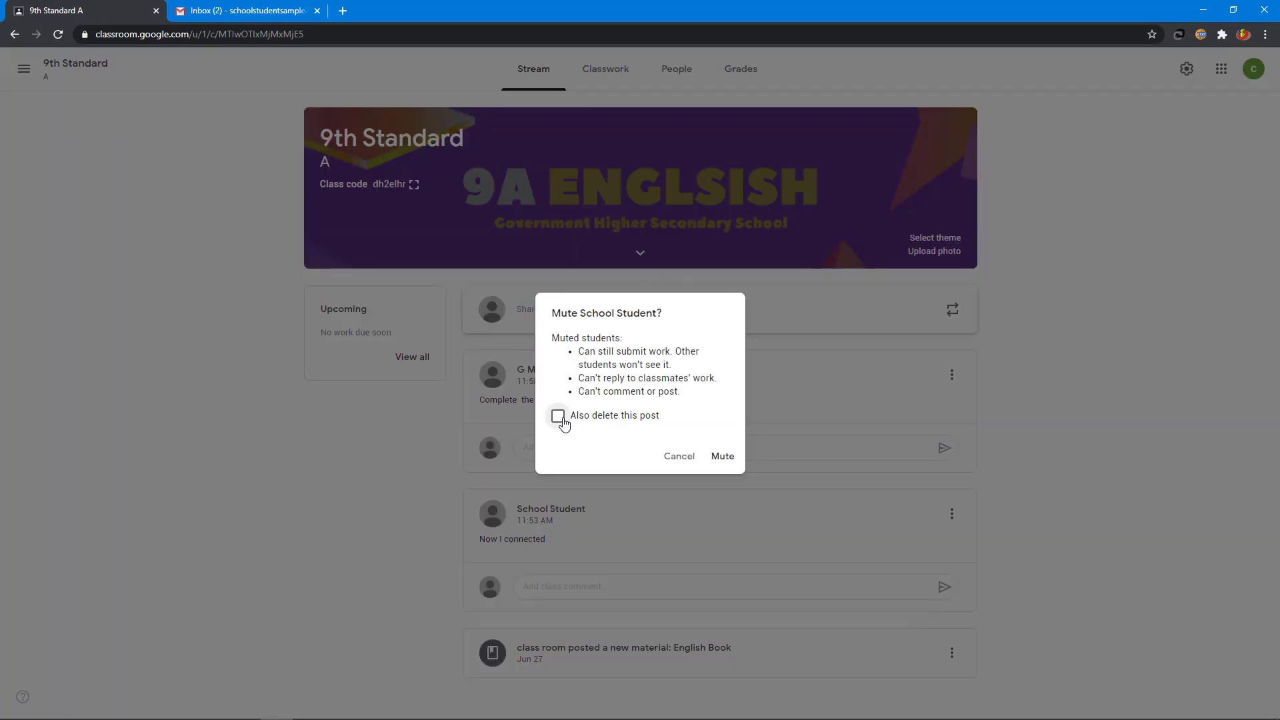
pyautogui.click(720, 457)
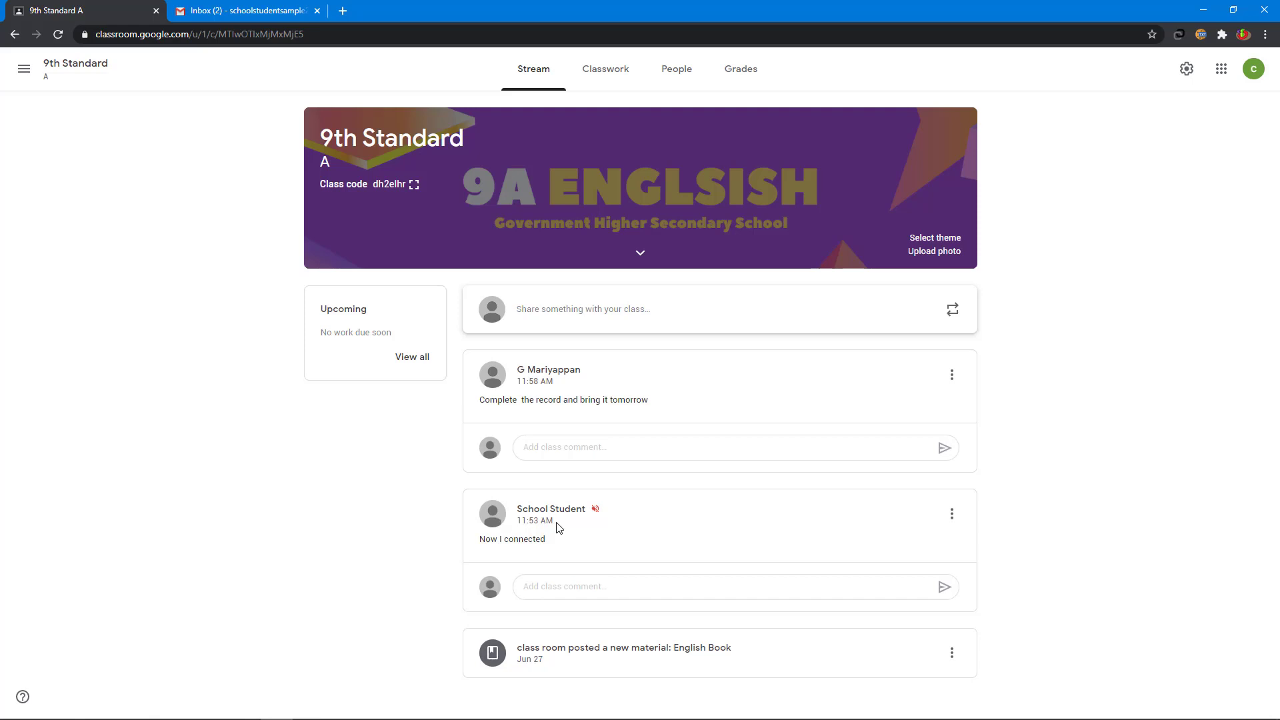
pyautogui.click(951, 515)
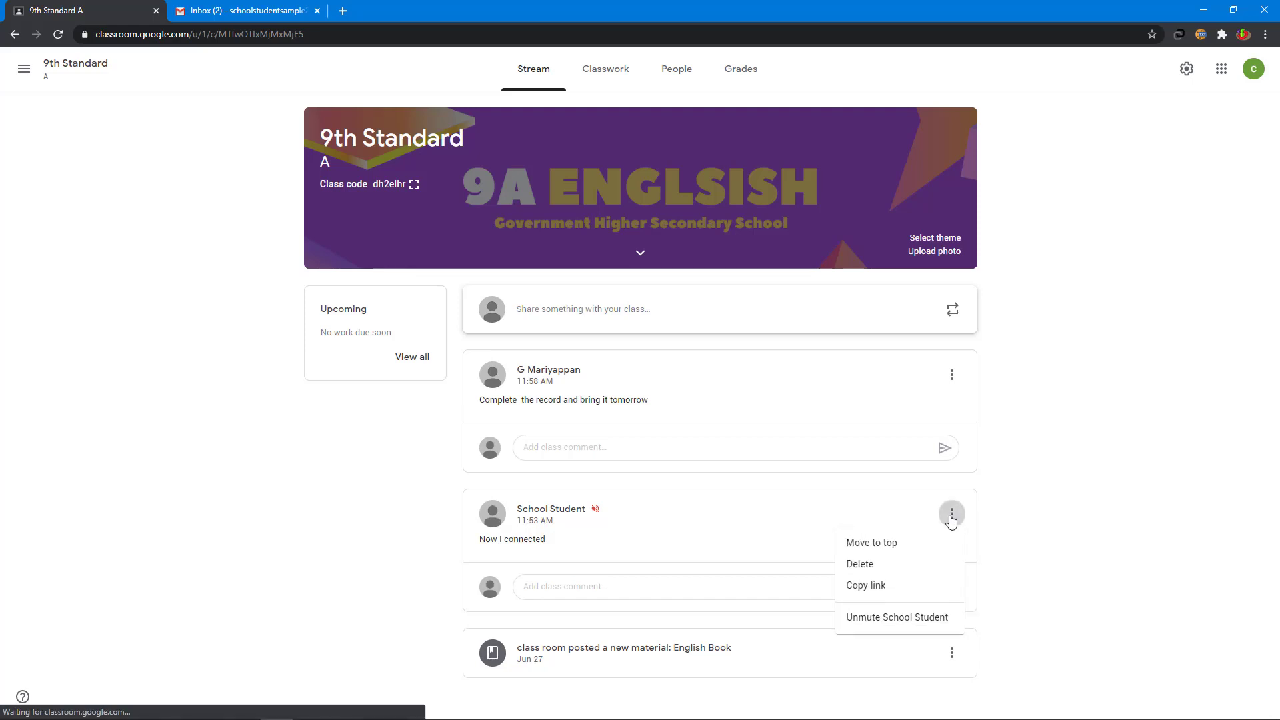
pyautogui.click(905, 617)
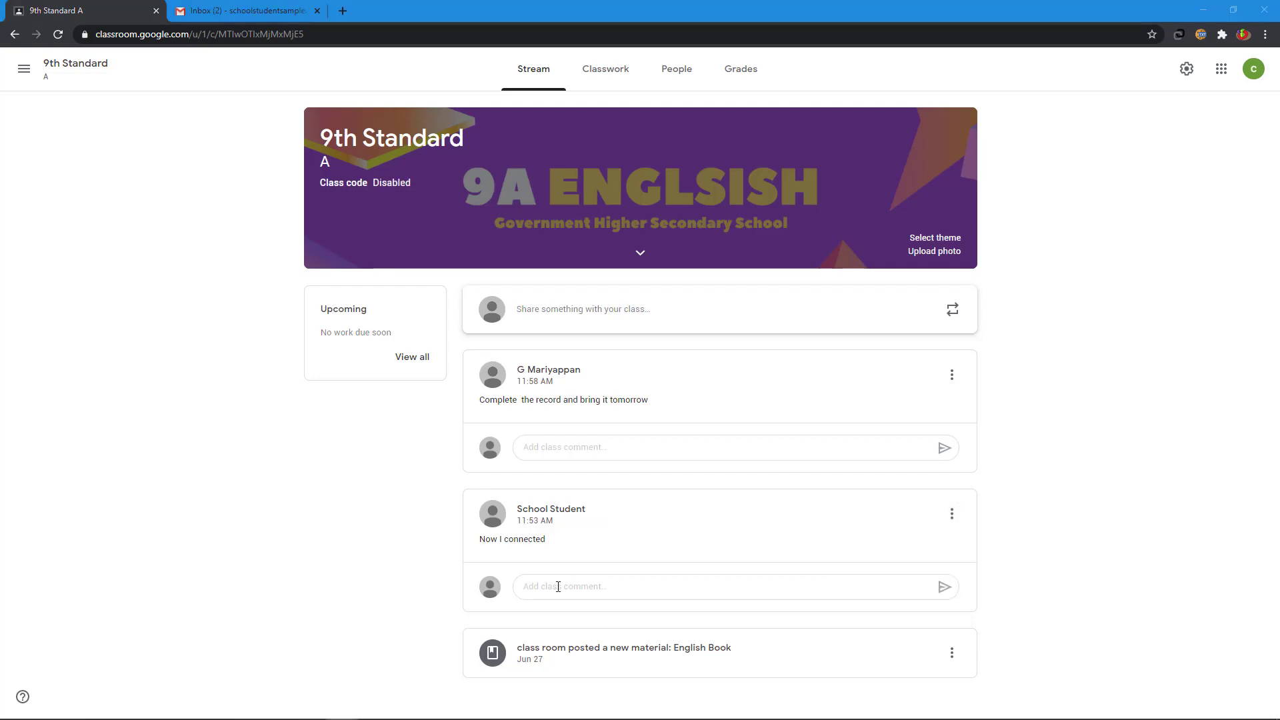
pyautogui.click(559, 587)
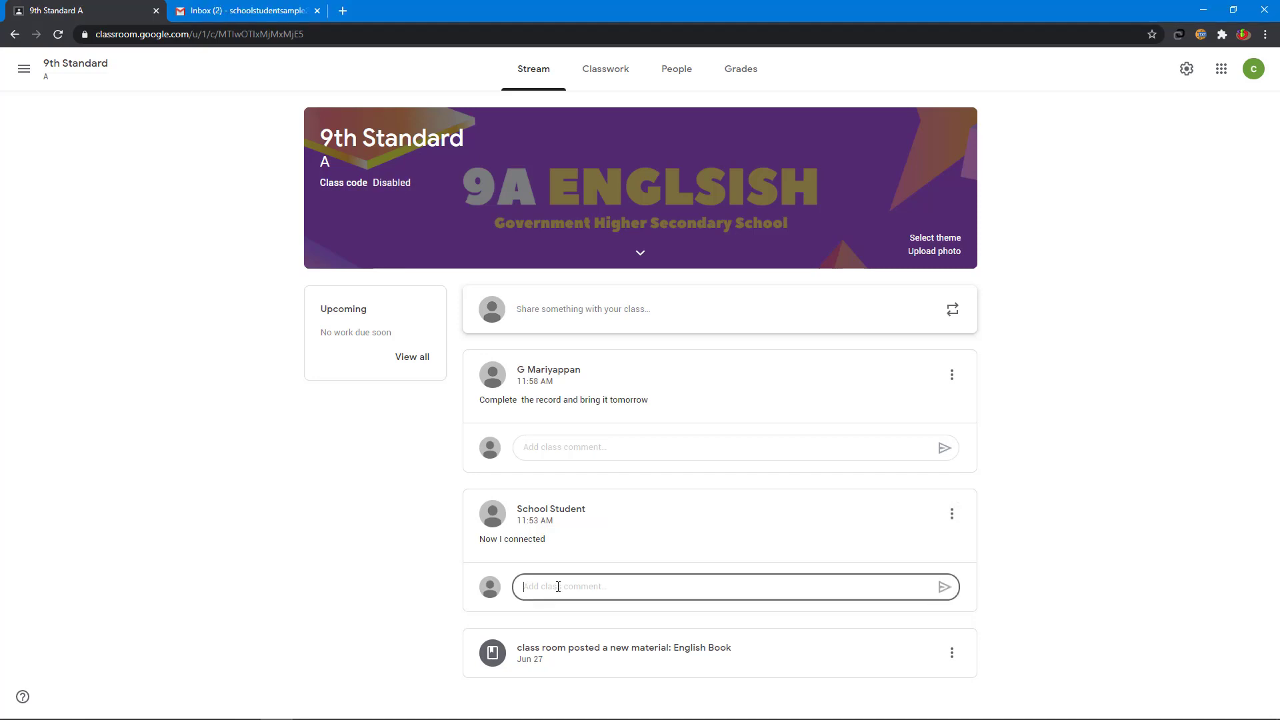
pyautogui.click(952, 375)
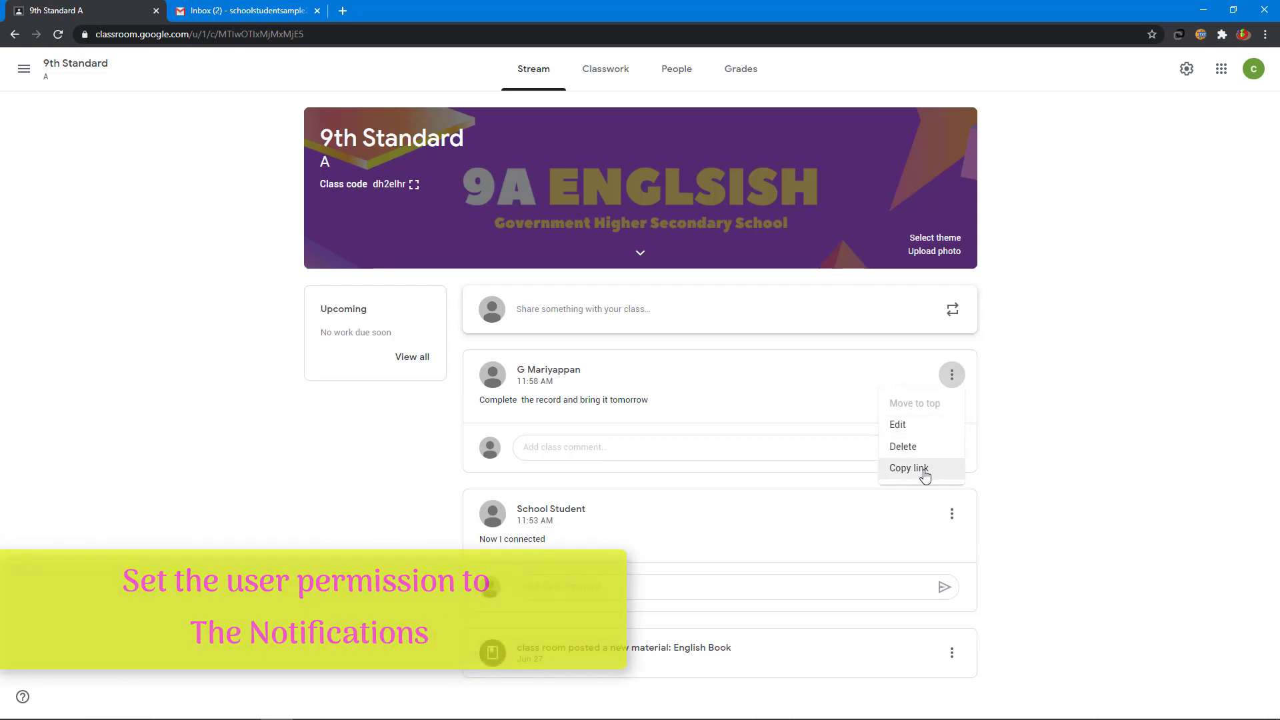
pyautogui.click(1033, 247)
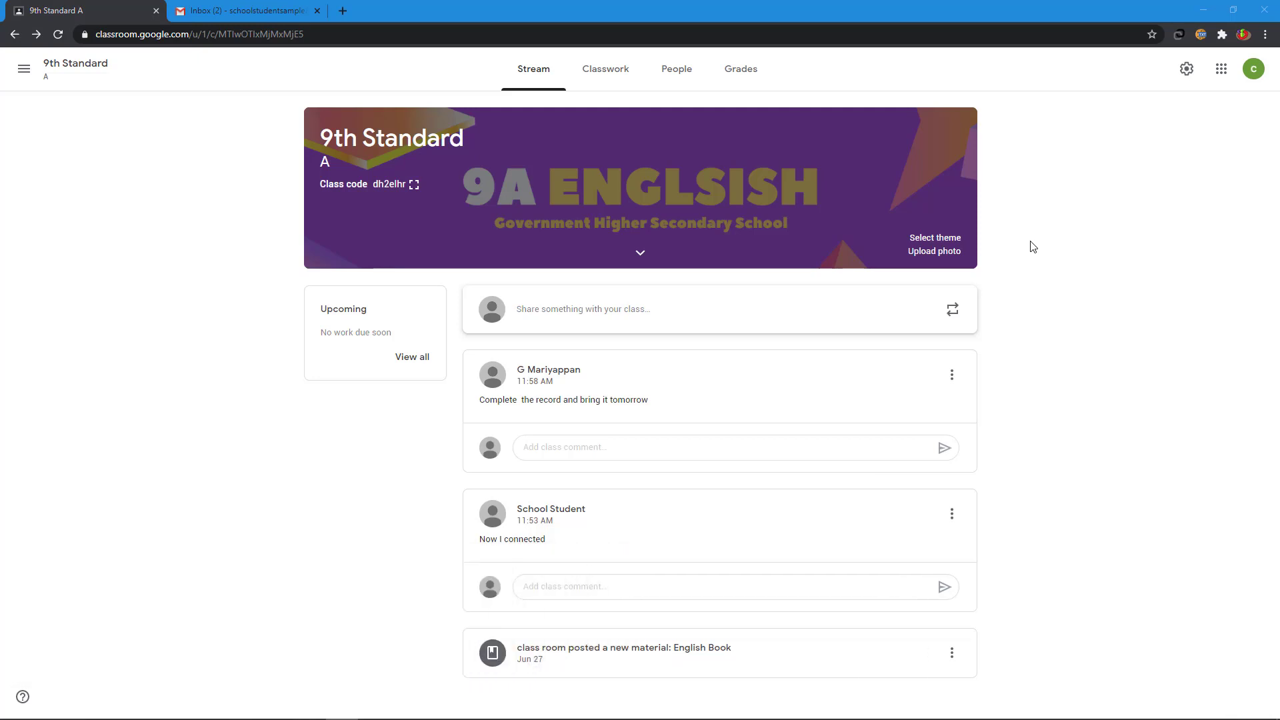
# Step: In class settings, switch the class code between Disabled and Enabled
pyautogui.click(1185, 69)
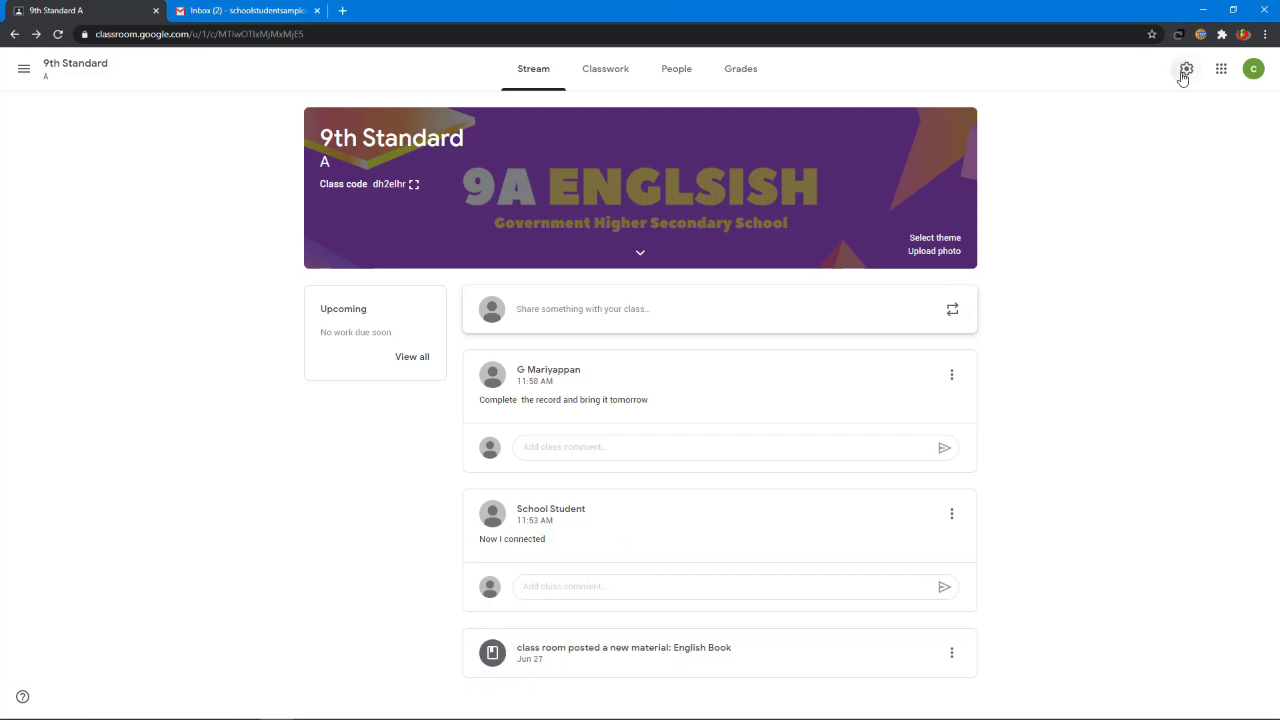
pyautogui.scroll(-3, 1093, 247)
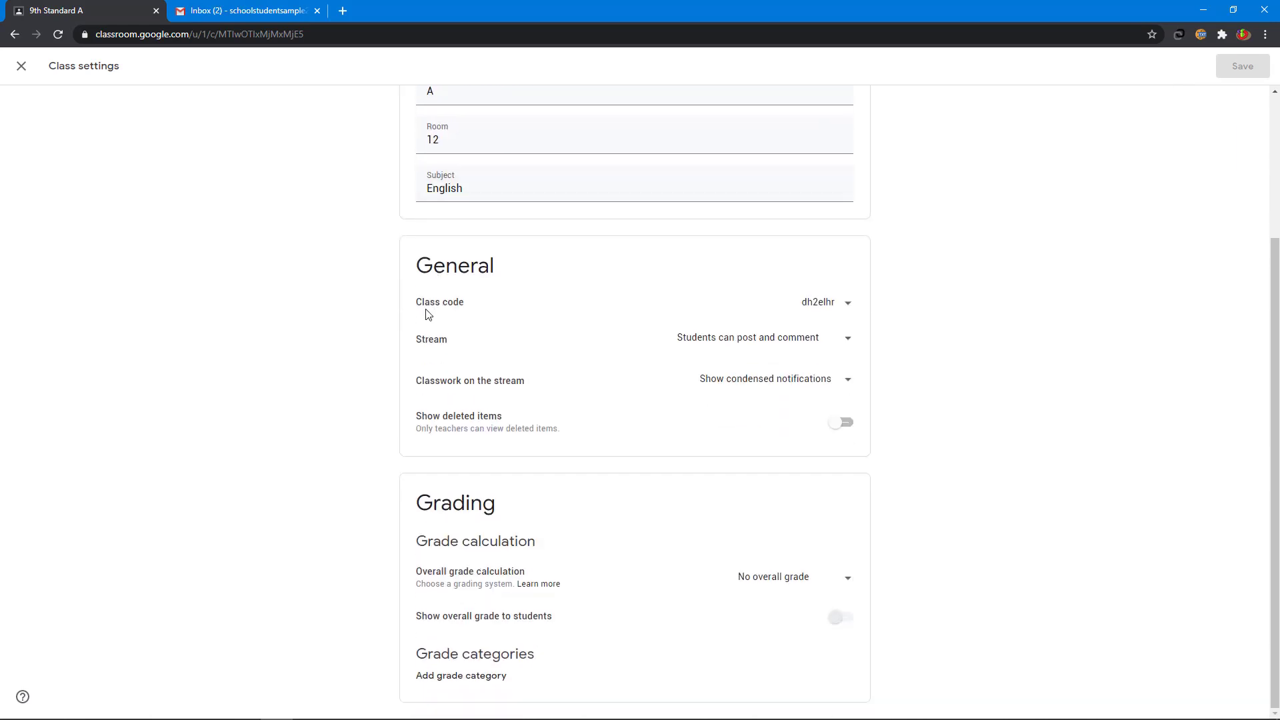
pyautogui.click(849, 305)
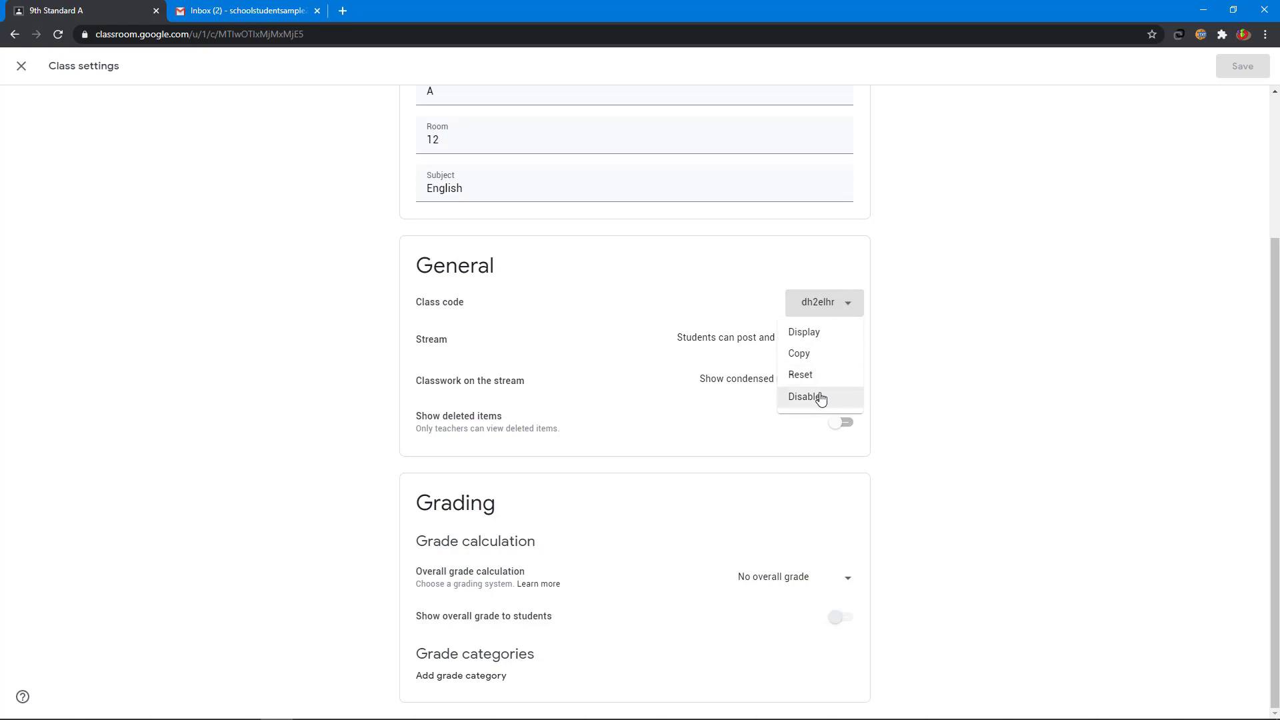
pyautogui.scroll(3, 821, 398)
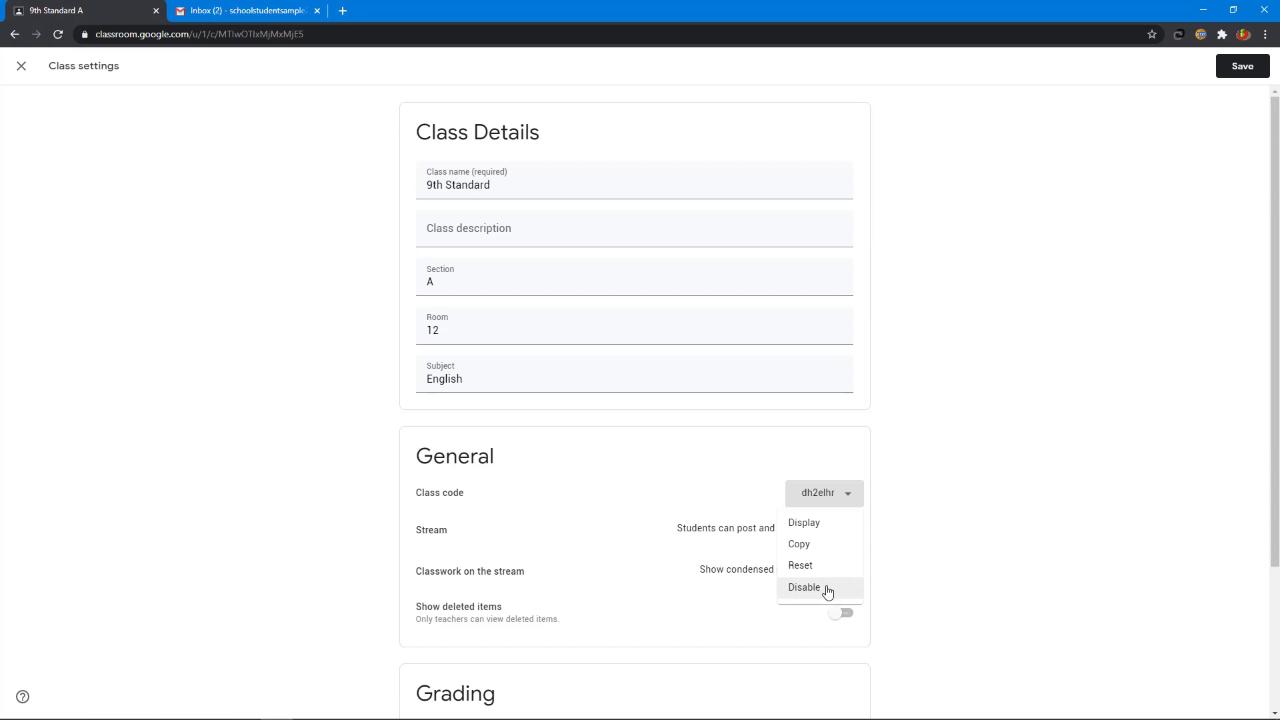
pyautogui.click(805, 588)
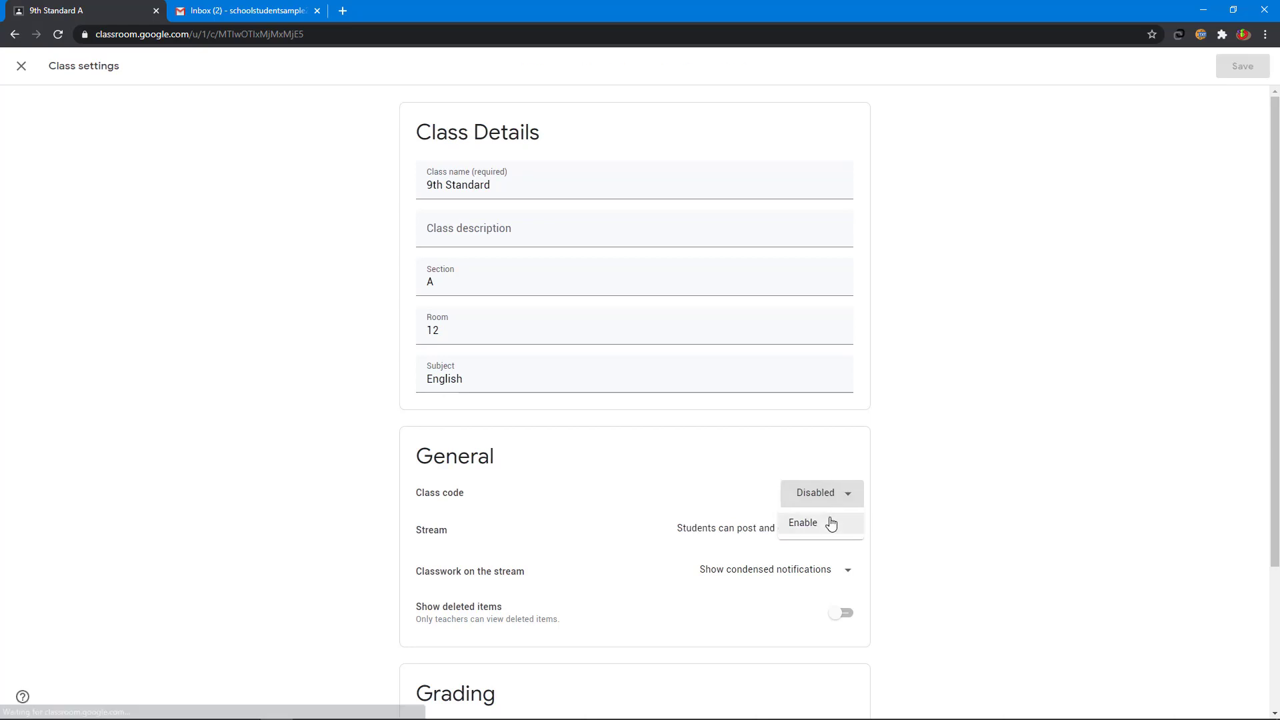
pyautogui.click(804, 523)
# Step: Restrict the stream so only teachers can post or comment
pyautogui.scroll(-3, 432, 357)
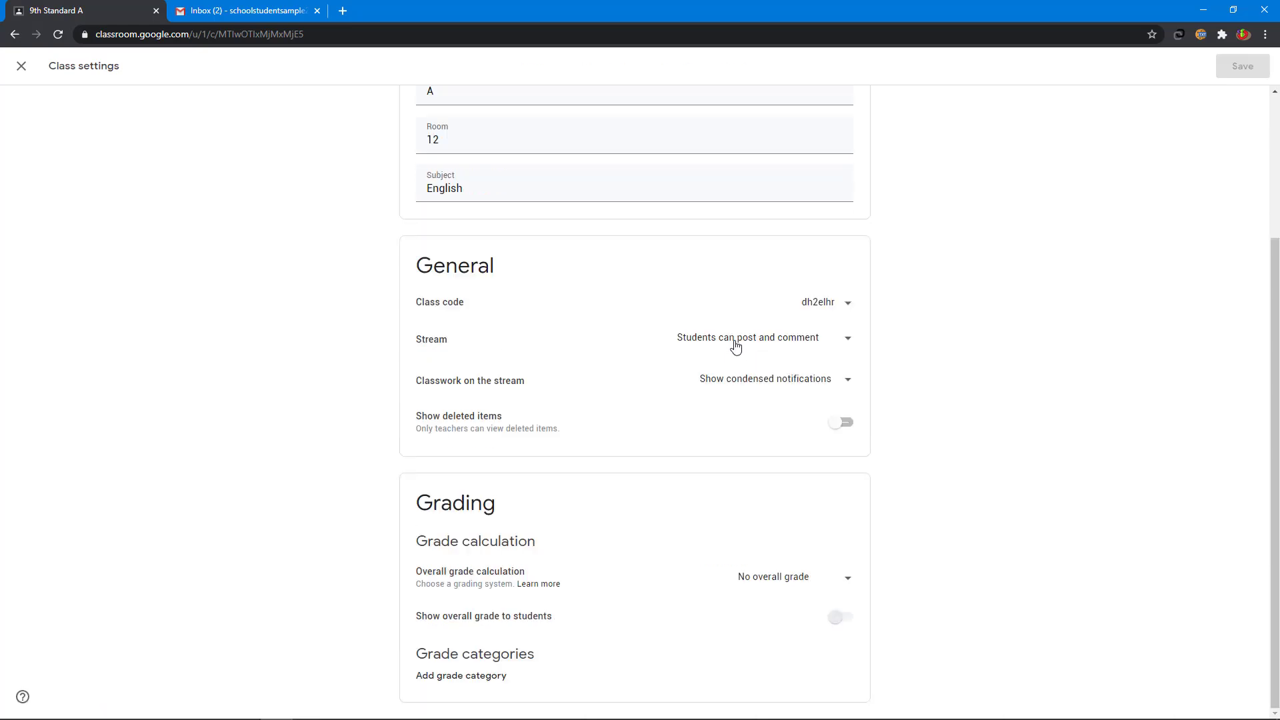
pyautogui.click(810, 343)
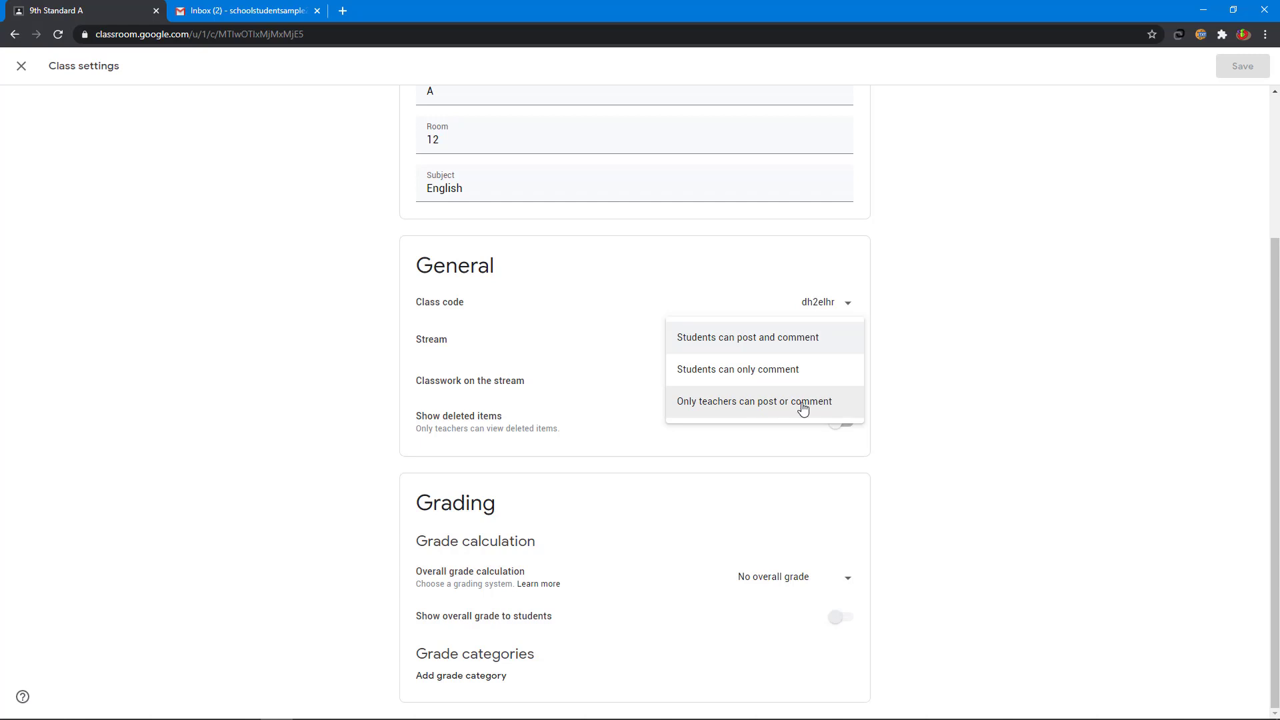
pyautogui.click(779, 404)
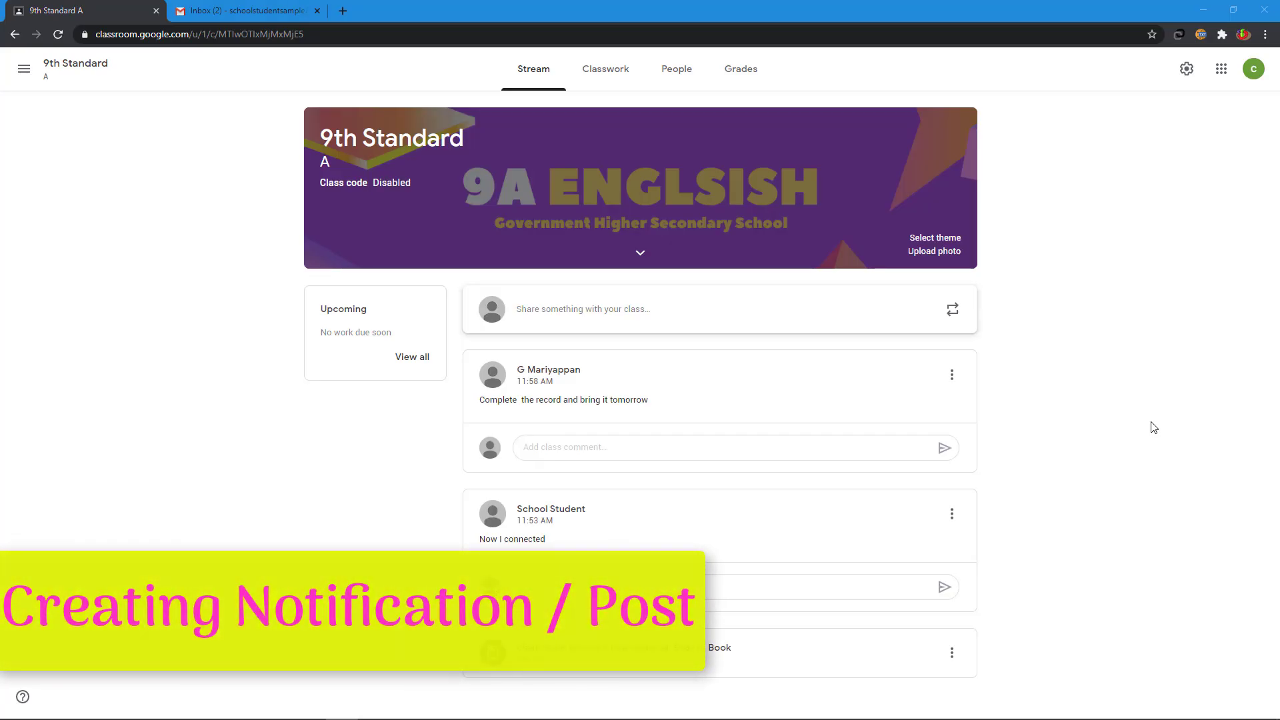
# Step: Start a new class post and keep all students selected as its audience
pyautogui.click(566, 318)
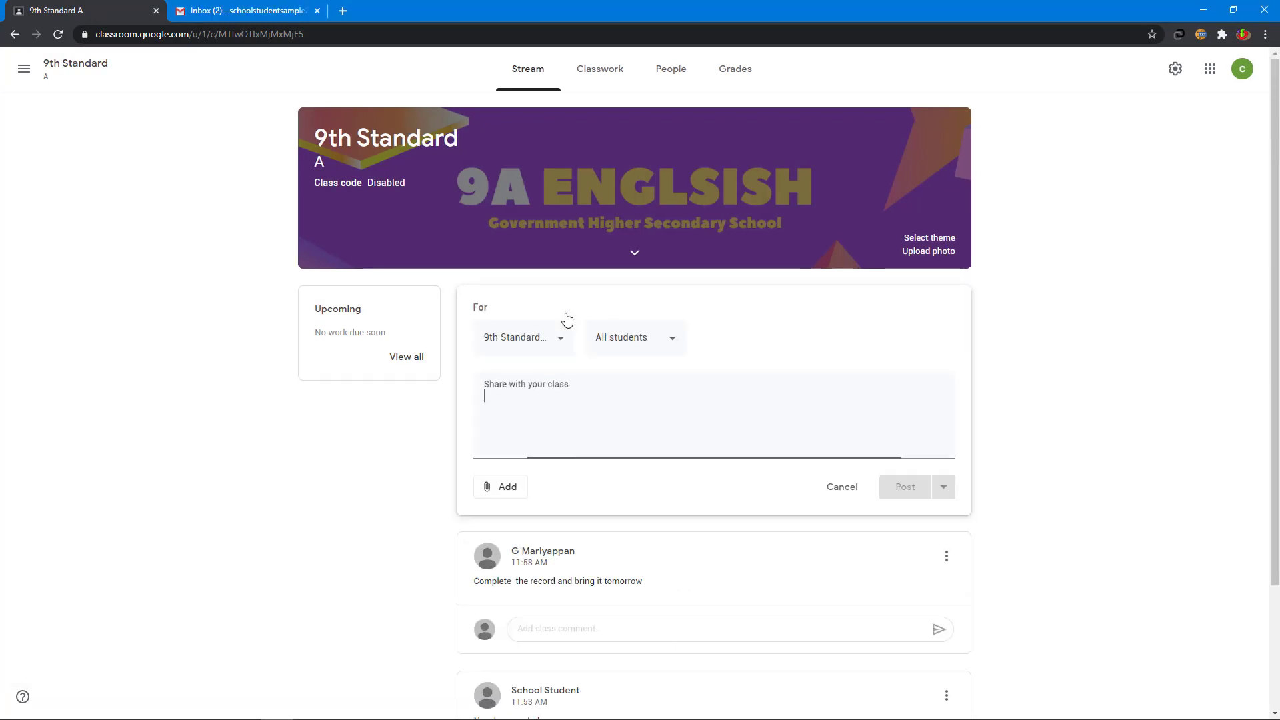
pyautogui.click(538, 337)
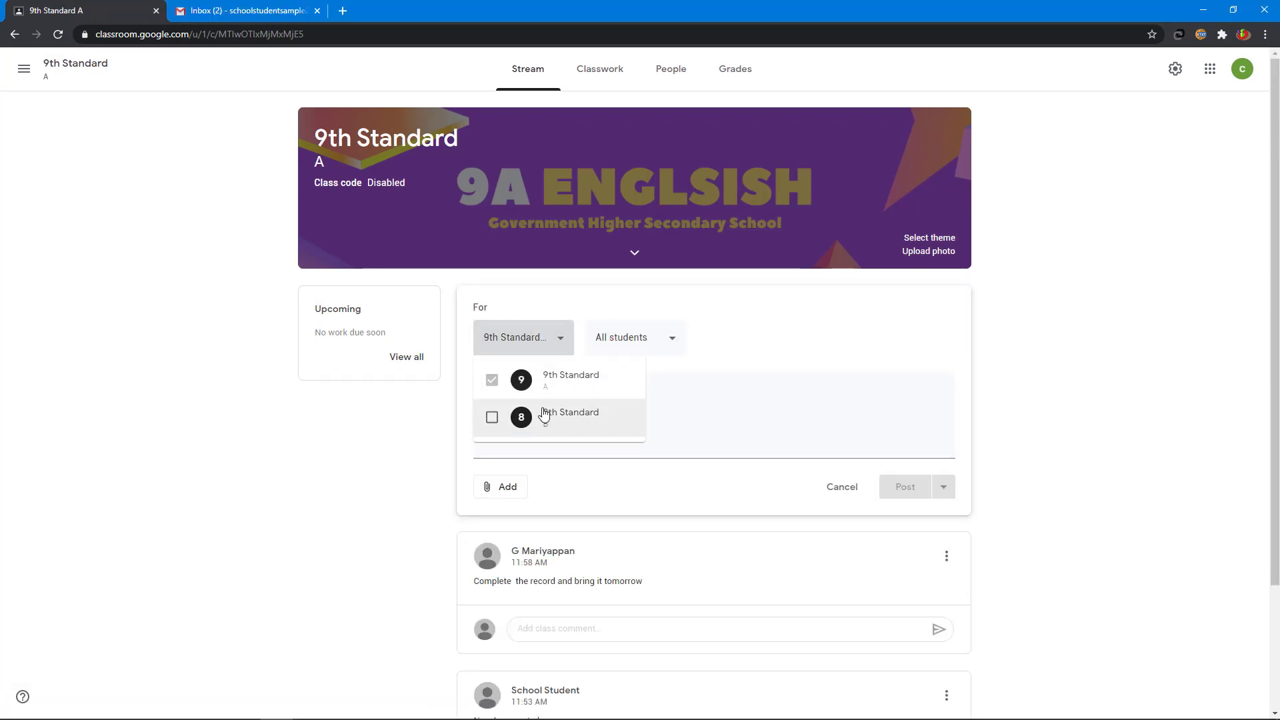
pyautogui.click(638, 340)
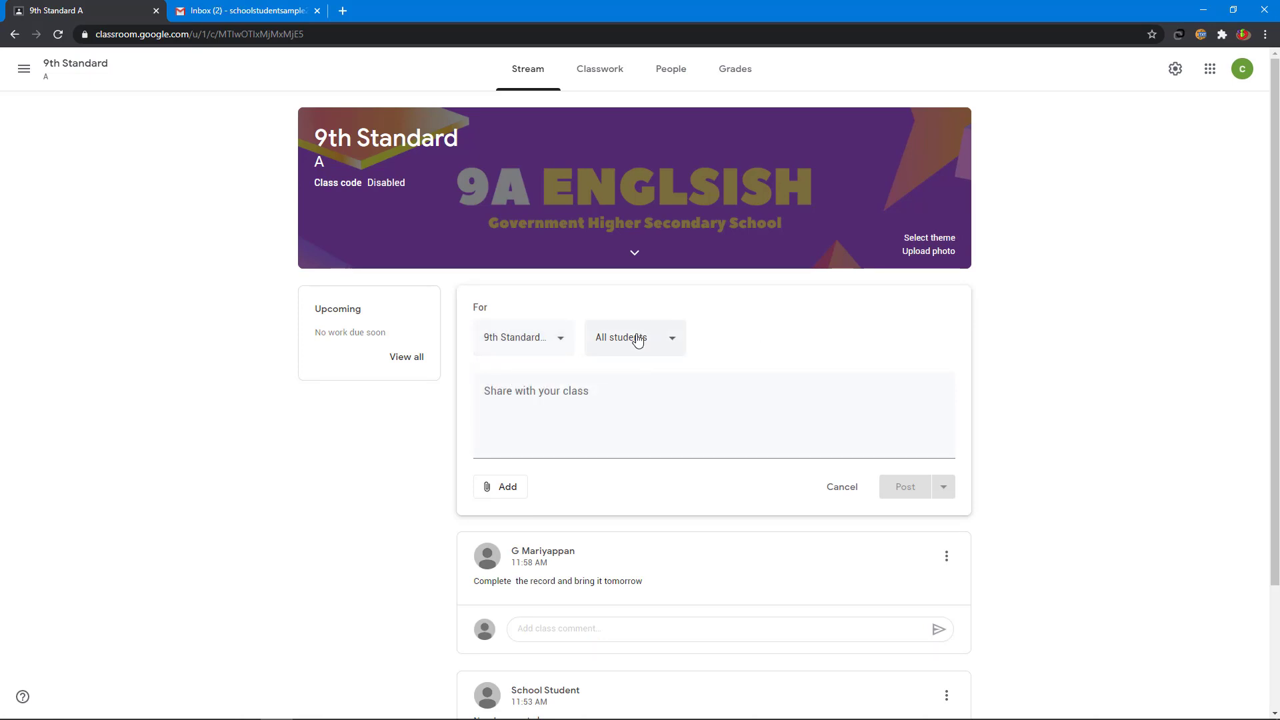
pyautogui.click(638, 340)
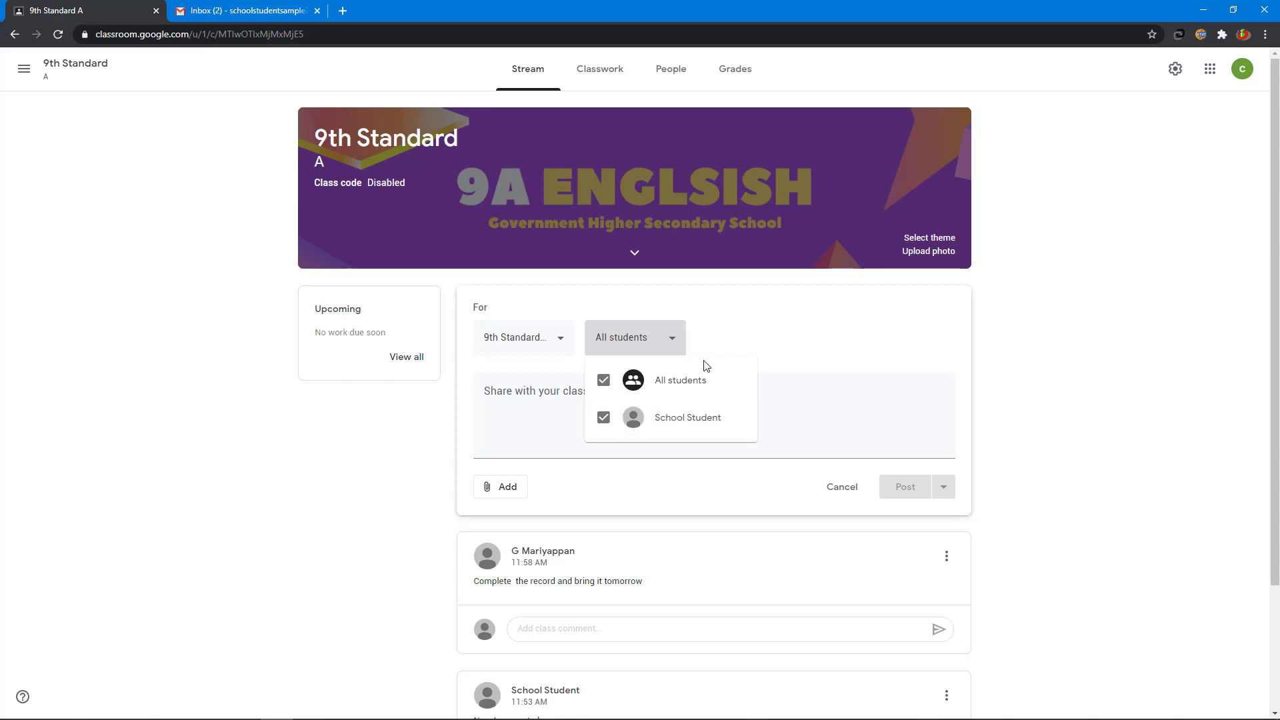
pyautogui.click(684, 389)
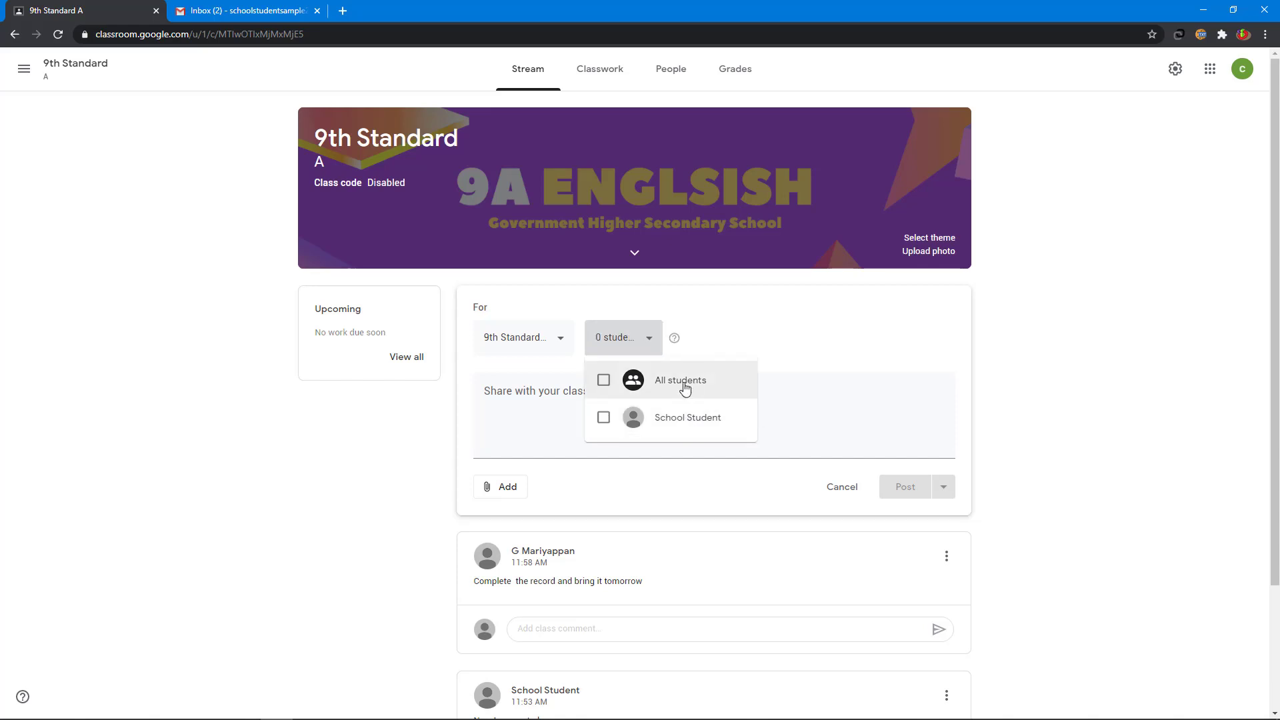
pyautogui.click(685, 389)
pyautogui.click(879, 335)
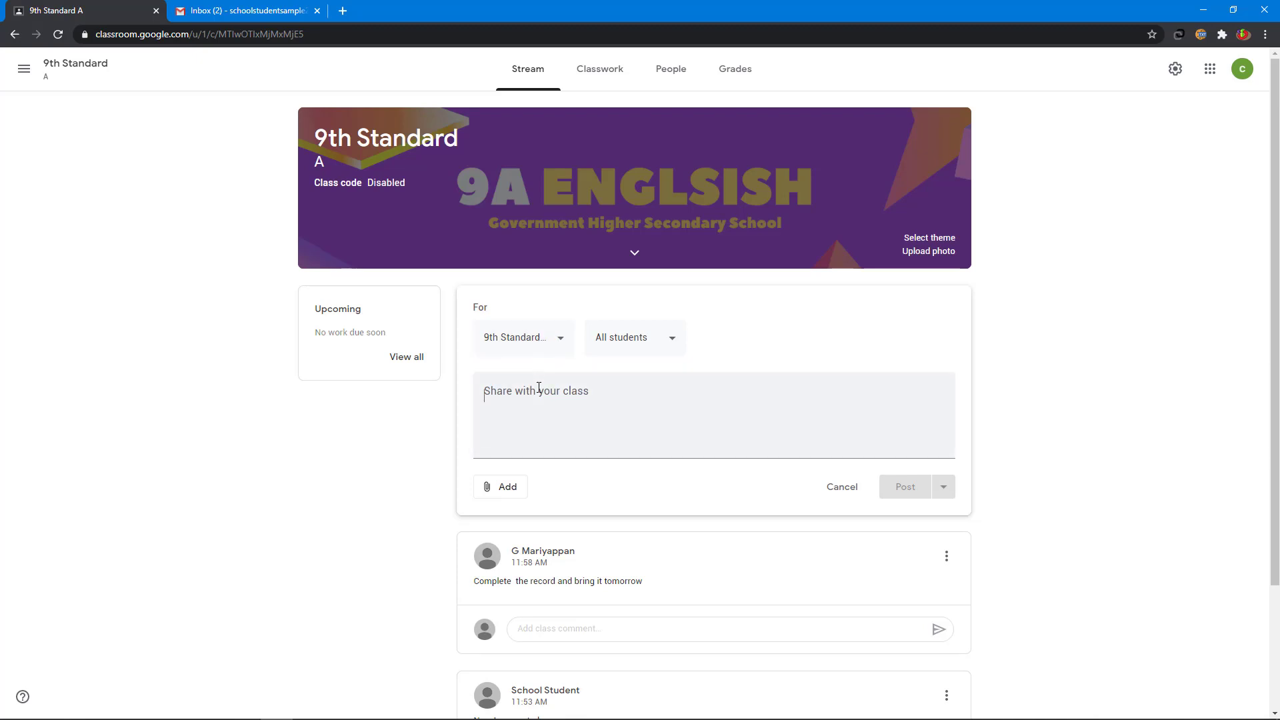
# Step: Write 'We are going to celebrate independence day on August 15' and show the publishing options
pyautogui.click(538, 387)
pyautogui.write('We are ')
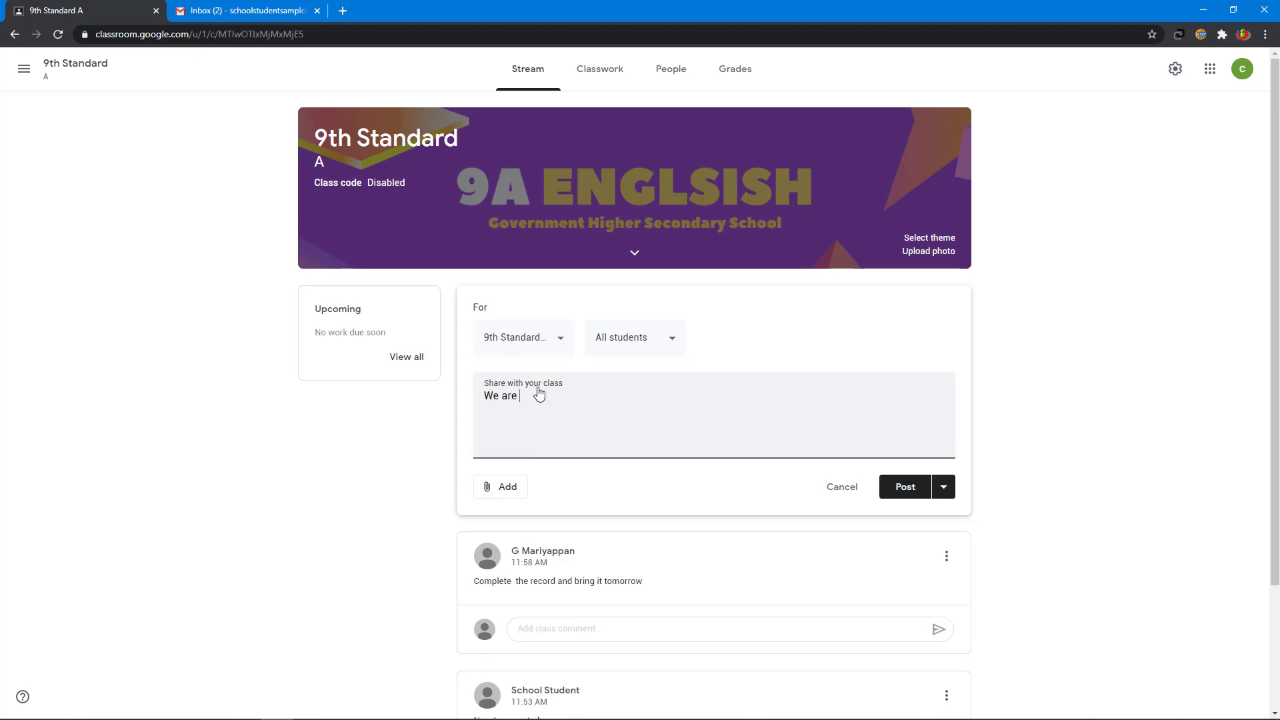
pyautogui.write('going to celebrate independence da')
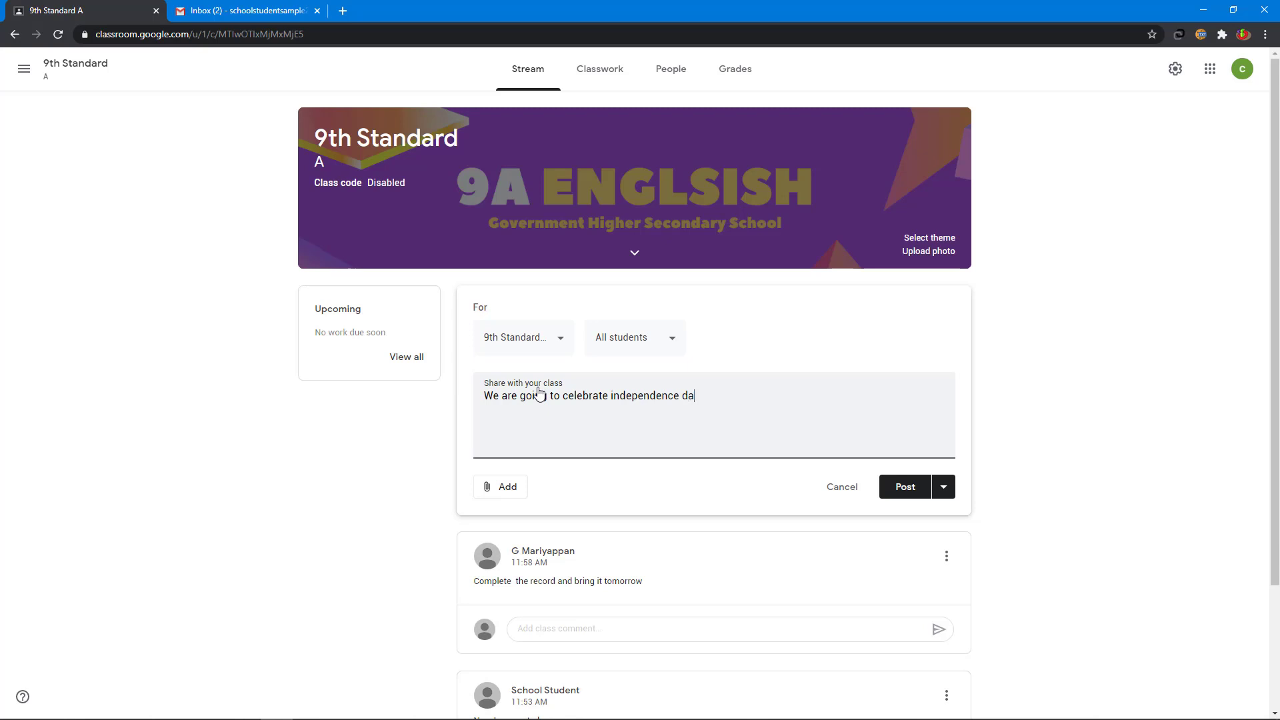
pyautogui.write('y on August 15')
pyautogui.click(514, 490)
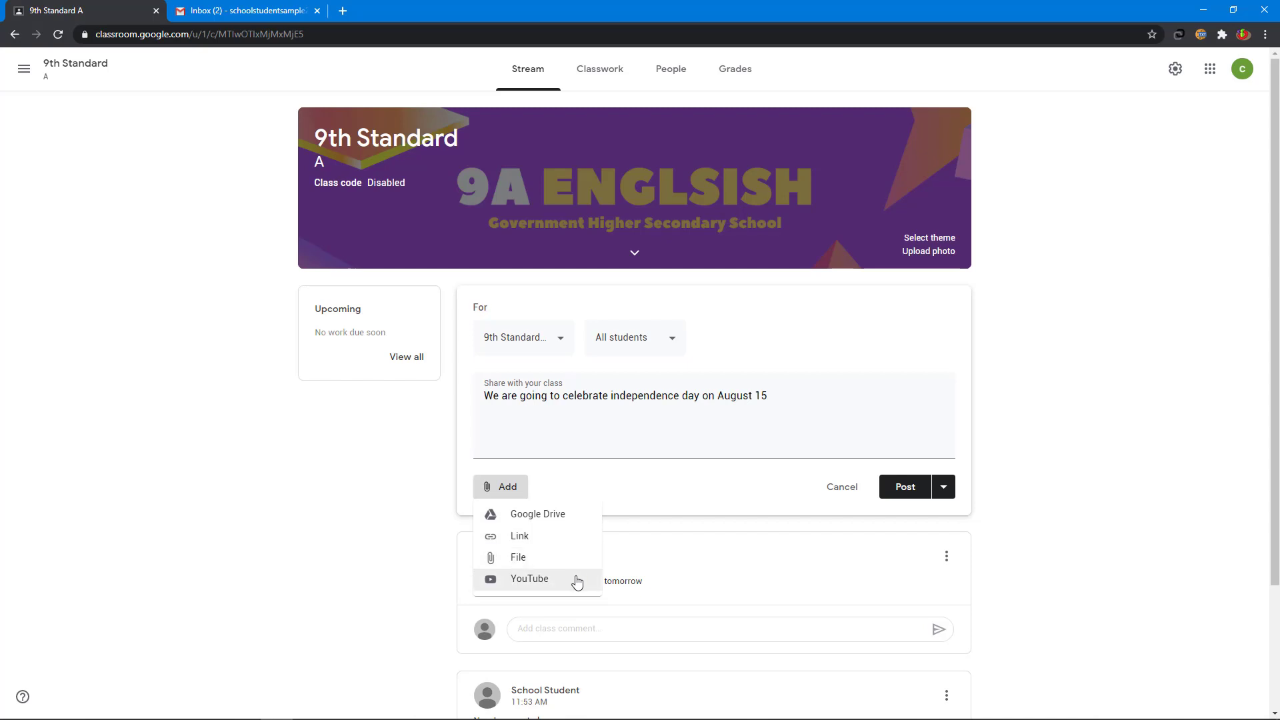
pyautogui.click(722, 492)
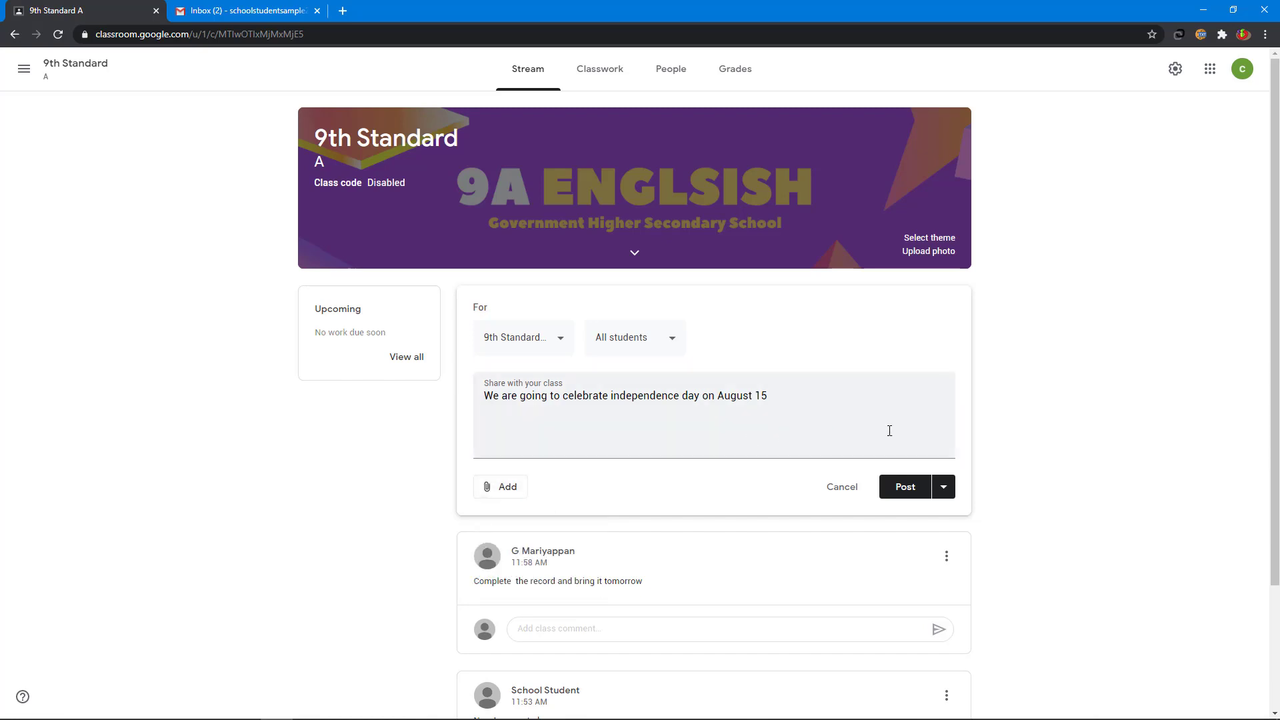
pyautogui.click(944, 487)
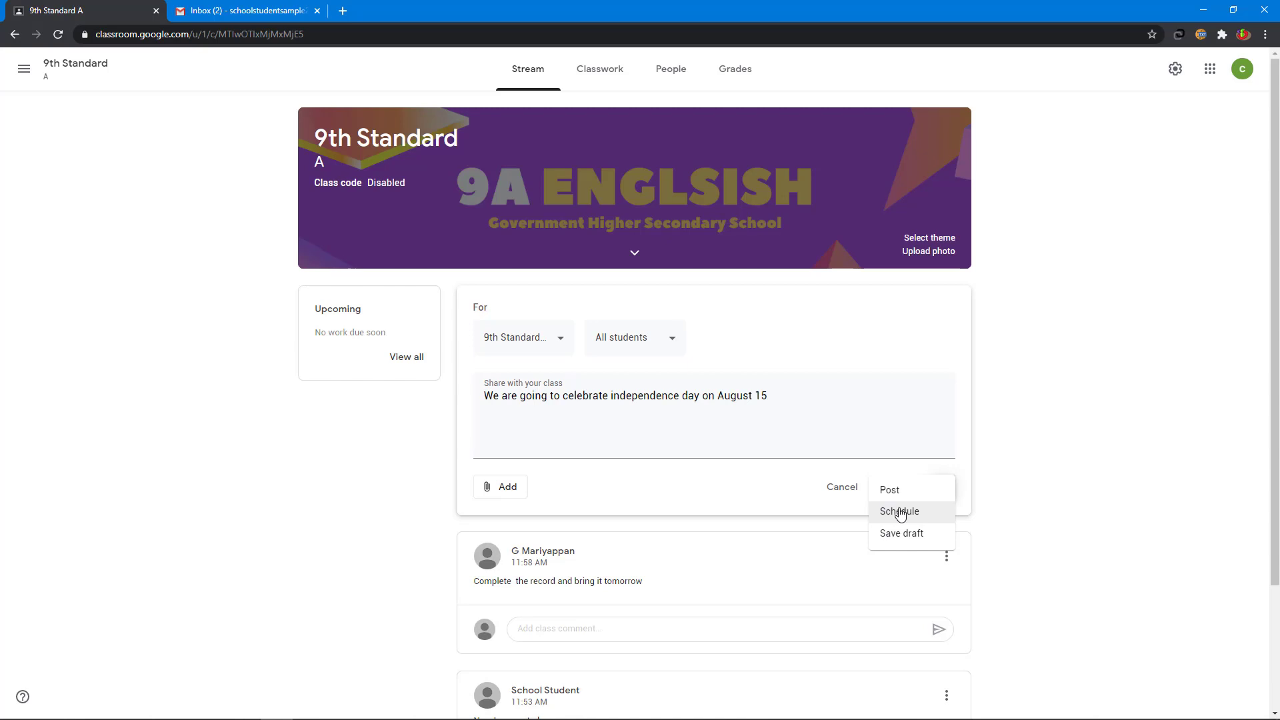
# Step: Schedule the announcement for August 14, 2020 at 6:00 pm
pyautogui.click(900, 512)
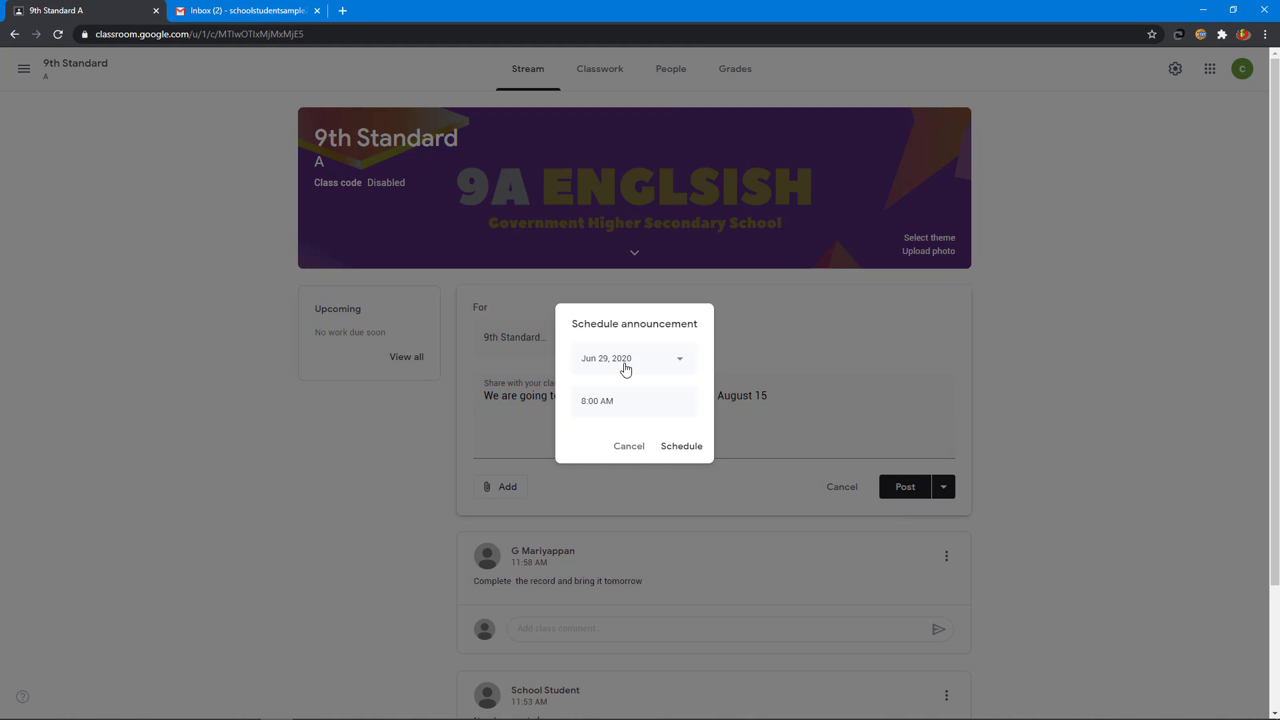
pyautogui.click(626, 369)
pyautogui.click(714, 390)
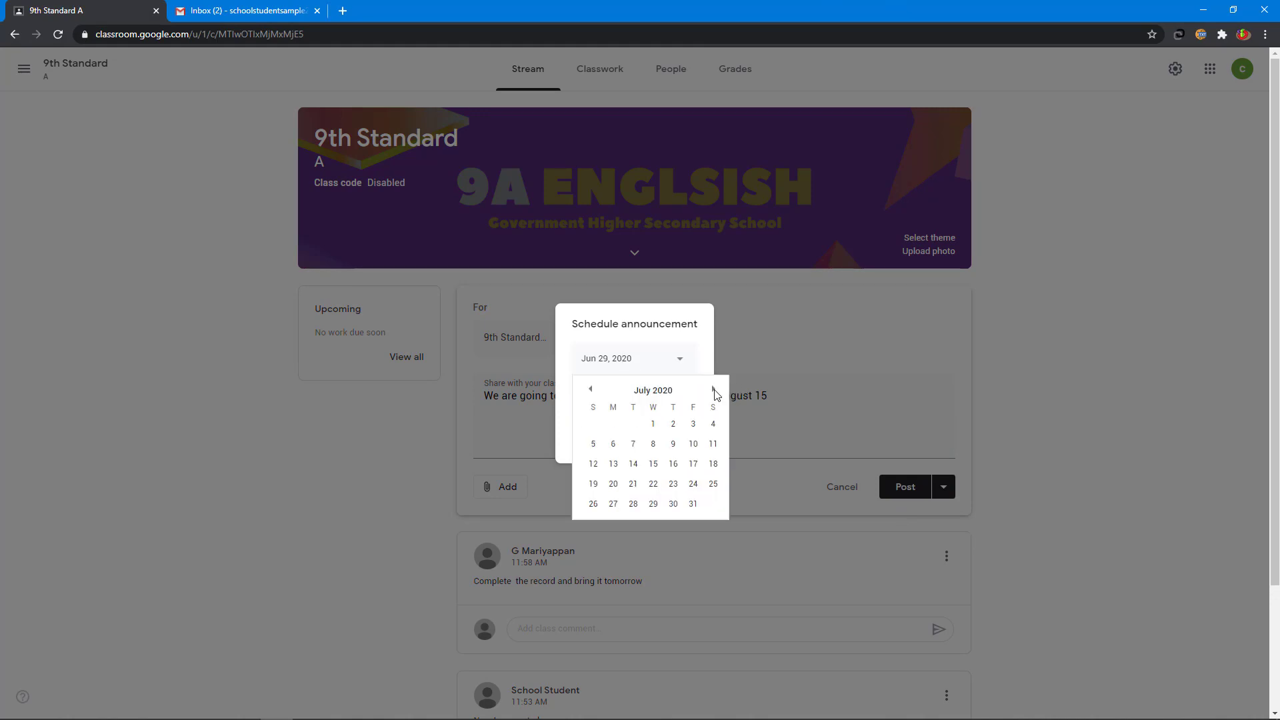
pyautogui.click(714, 390)
pyautogui.click(693, 466)
pyautogui.click(633, 399)
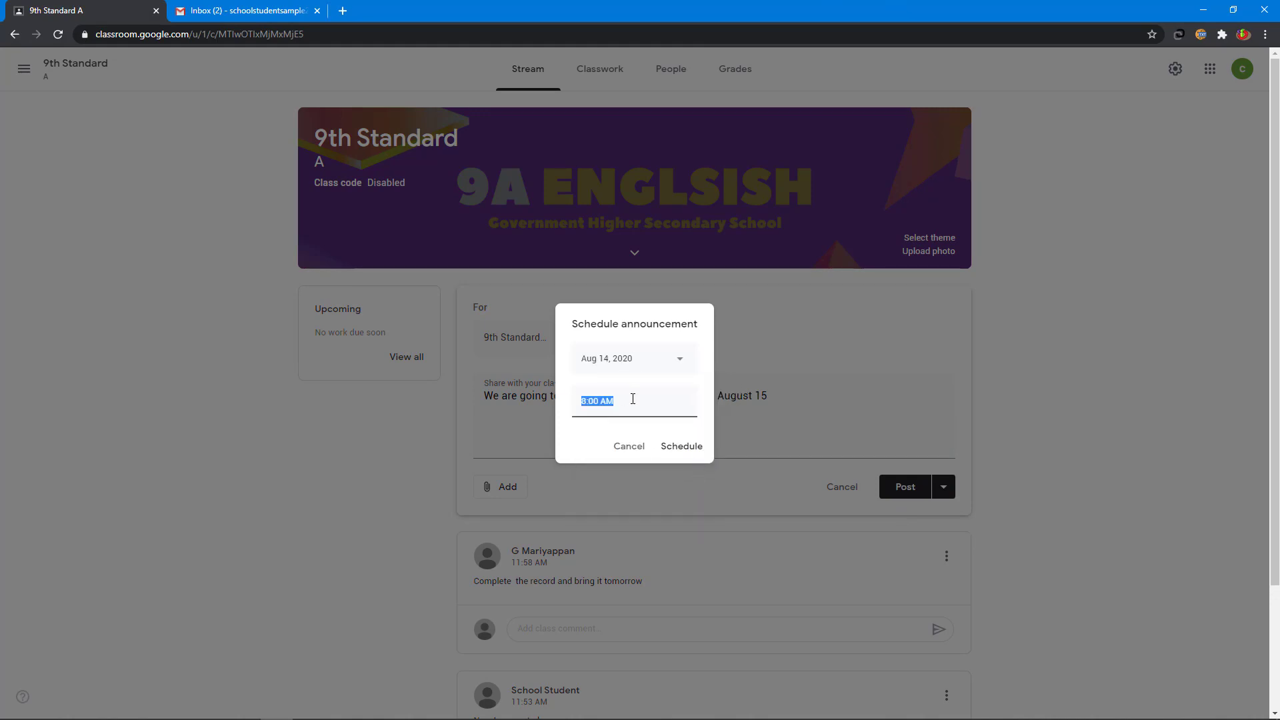
pyautogui.write('6:00 pm')
pyautogui.click(684, 448)
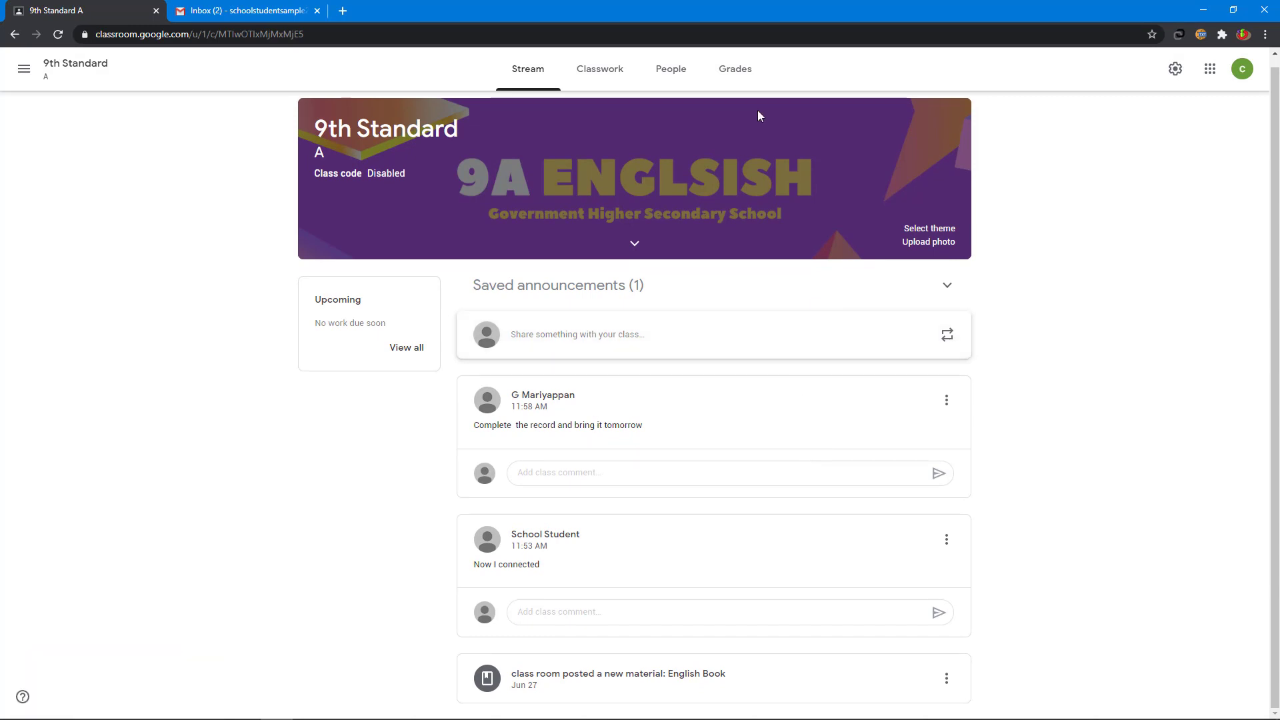
pyautogui.click(680, 74)
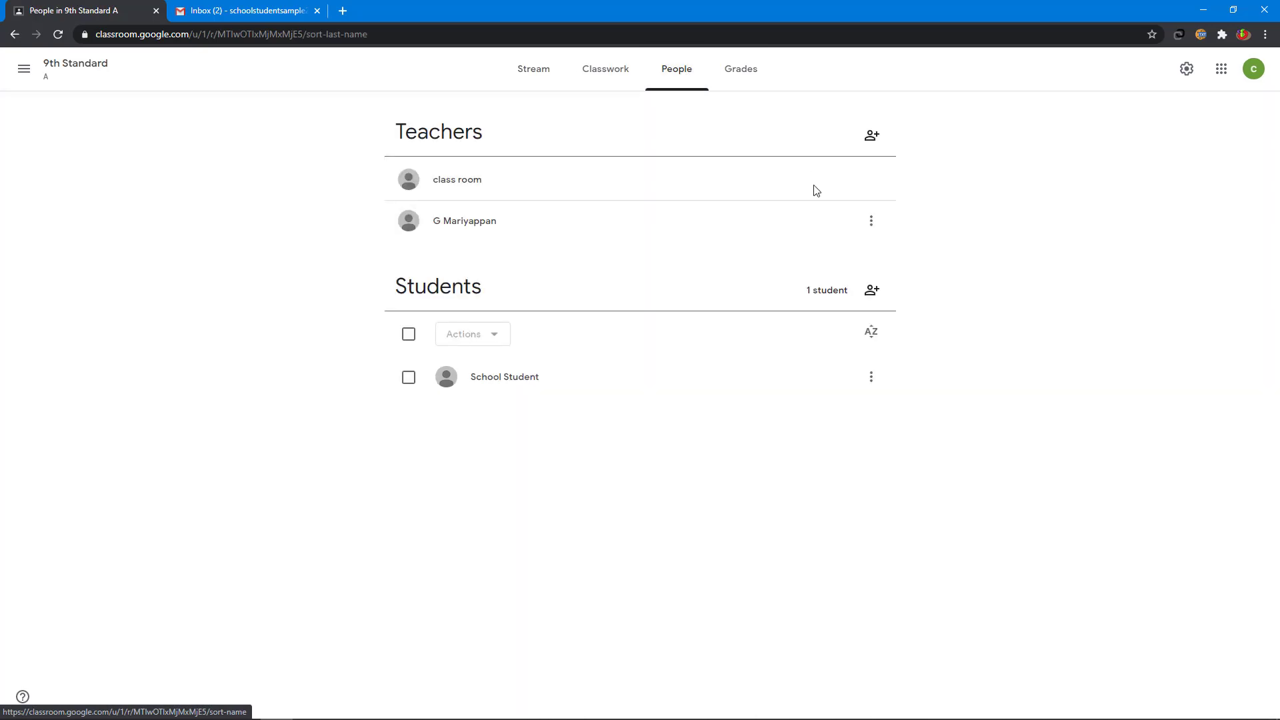
pyautogui.click(408, 334)
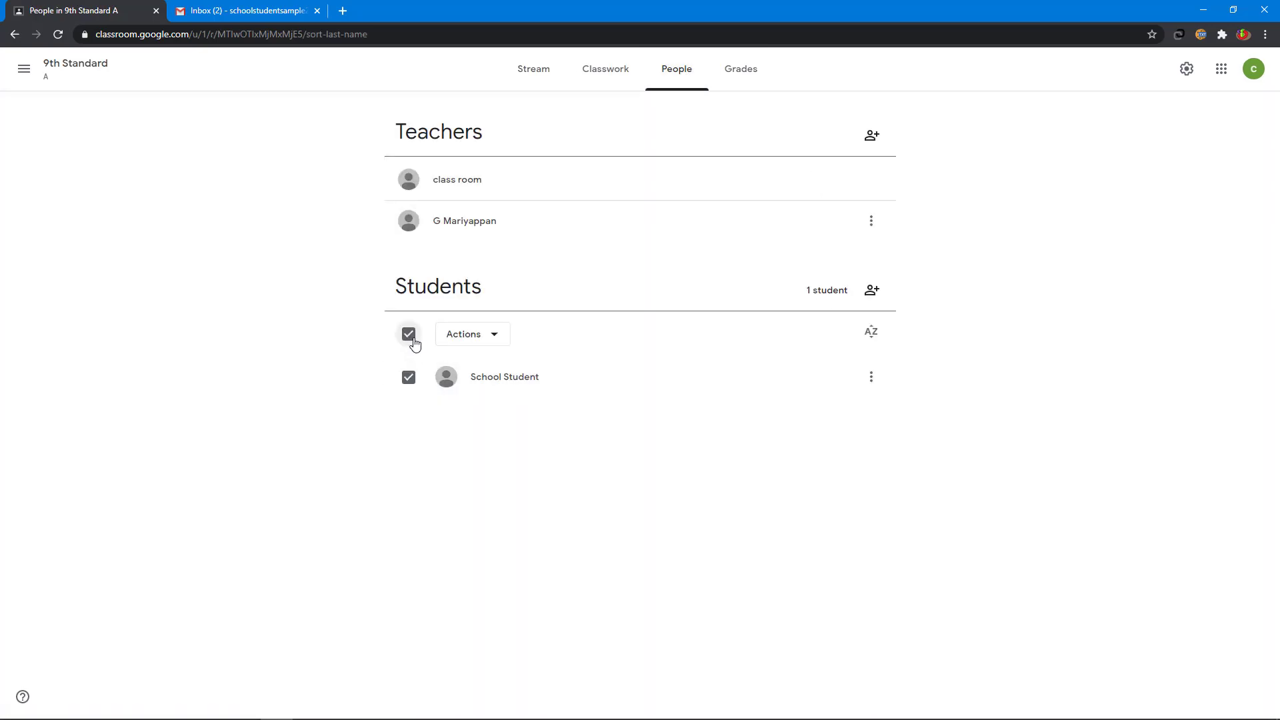
pyautogui.click(479, 335)
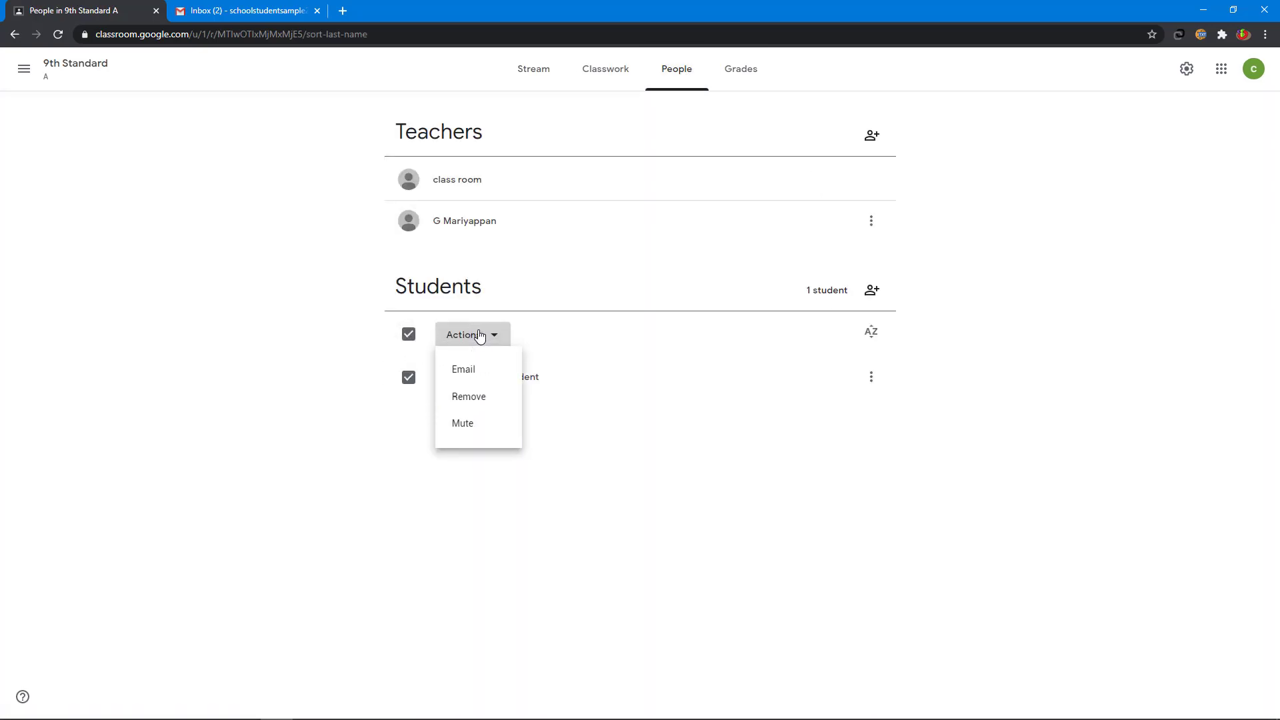
pyautogui.click(469, 370)
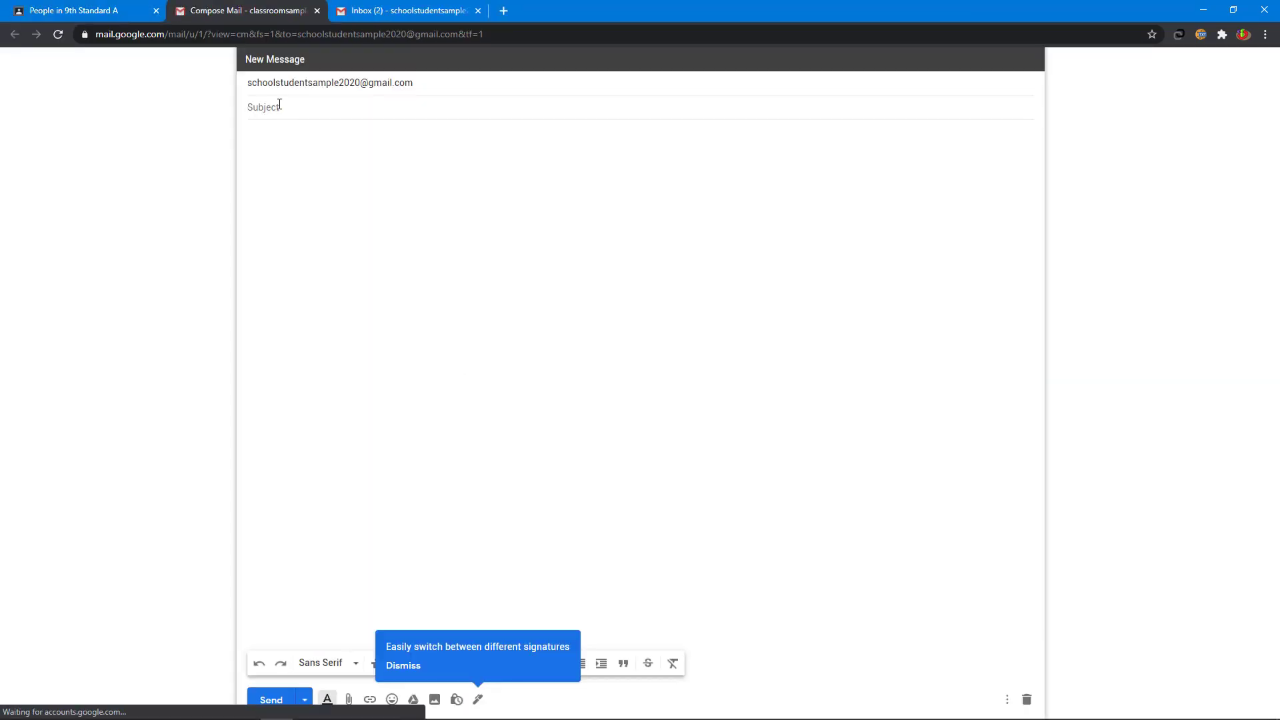
pyautogui.click(279, 105)
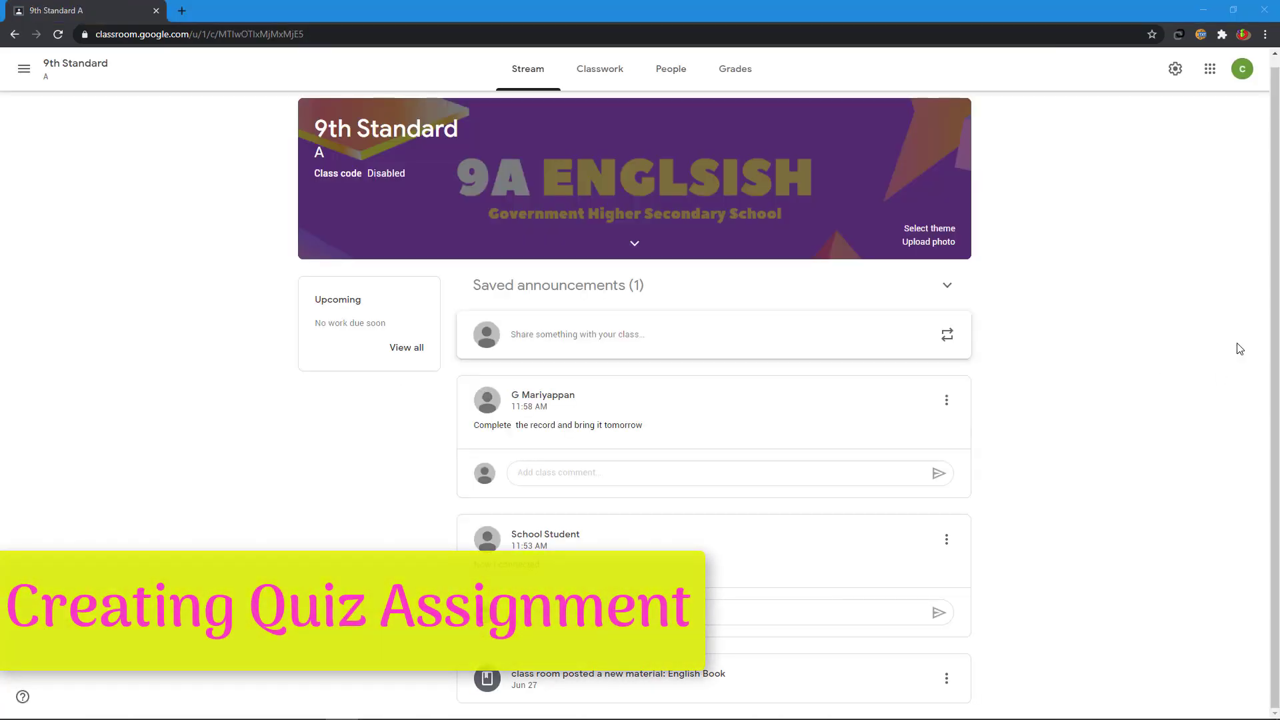
# Step: Create a quiz assignment titled 'Articles Quiz' with instructions 'Read and answer all the quiz'
pyautogui.click(598, 79)
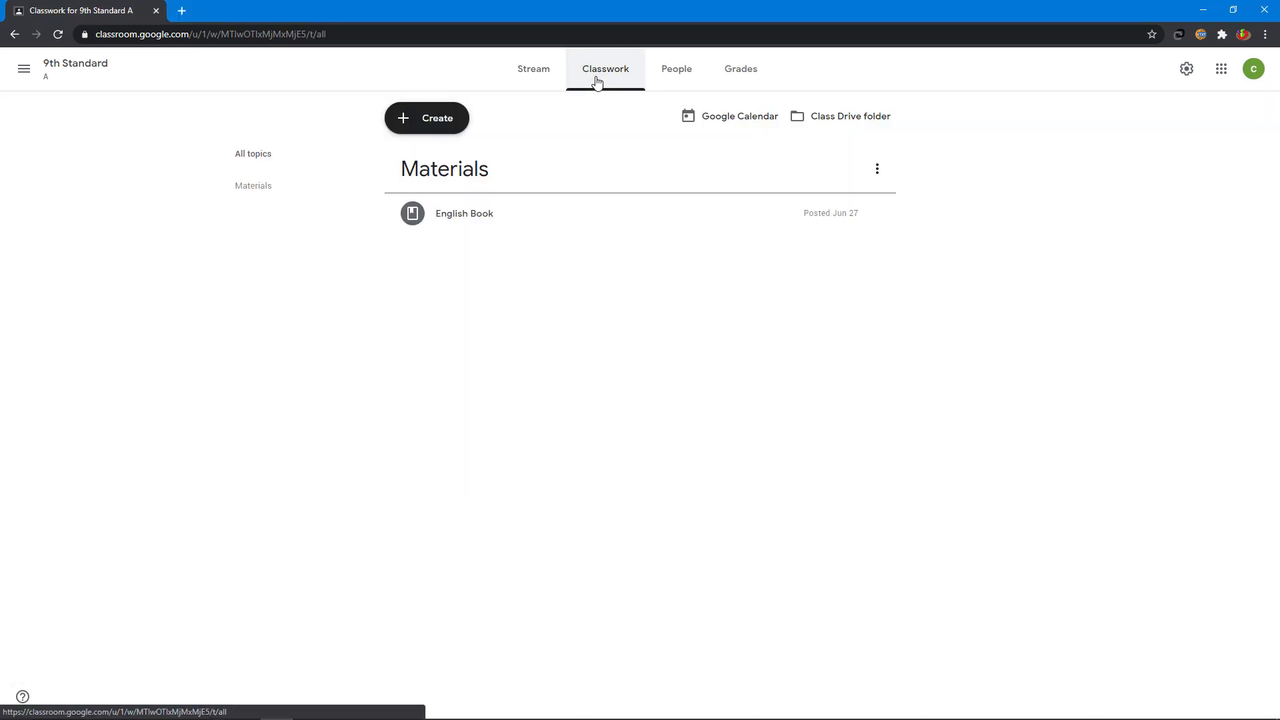
pyautogui.click(430, 128)
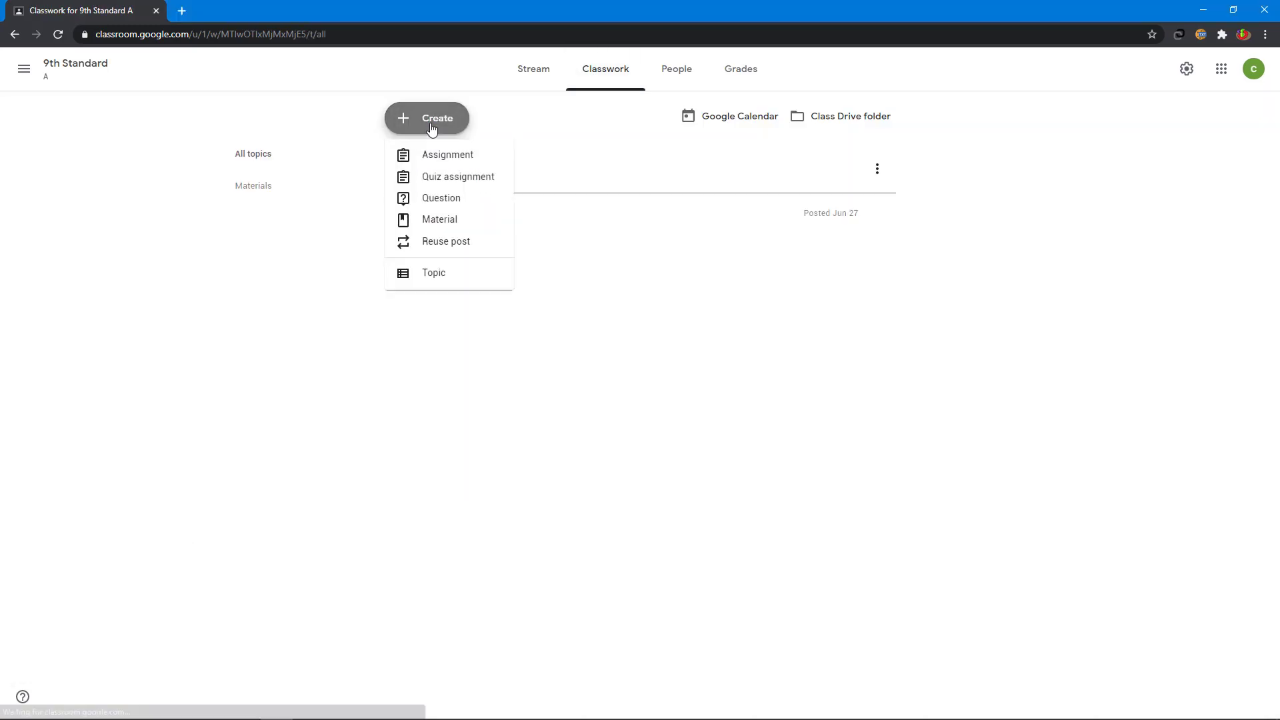
pyautogui.click(430, 177)
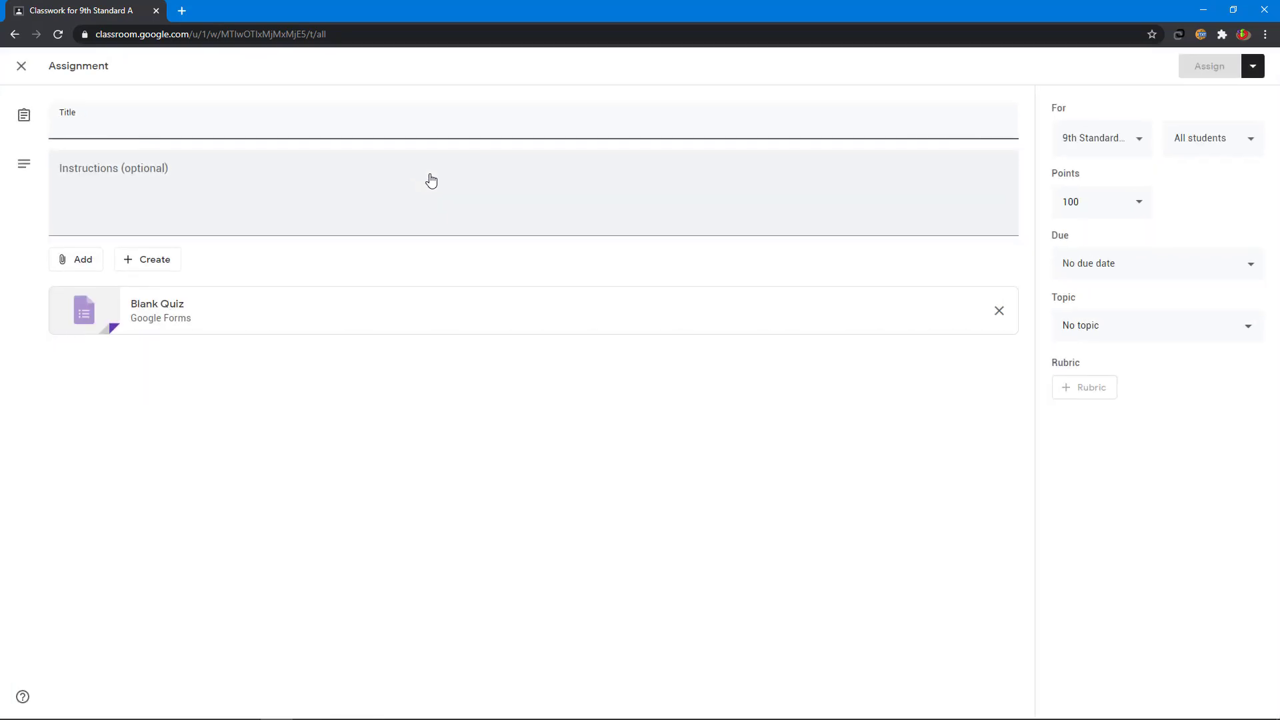
pyautogui.write('Articles Quiz')
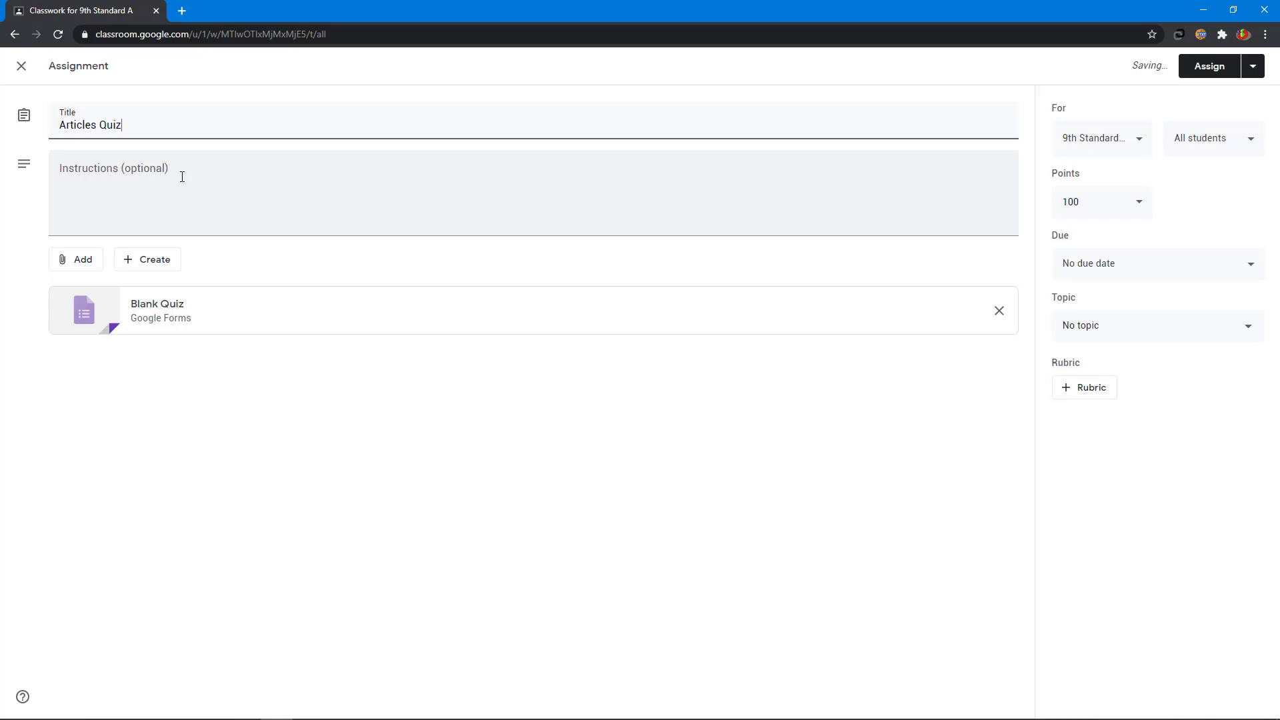
pyautogui.click(182, 177)
pyautogui.write('Read')
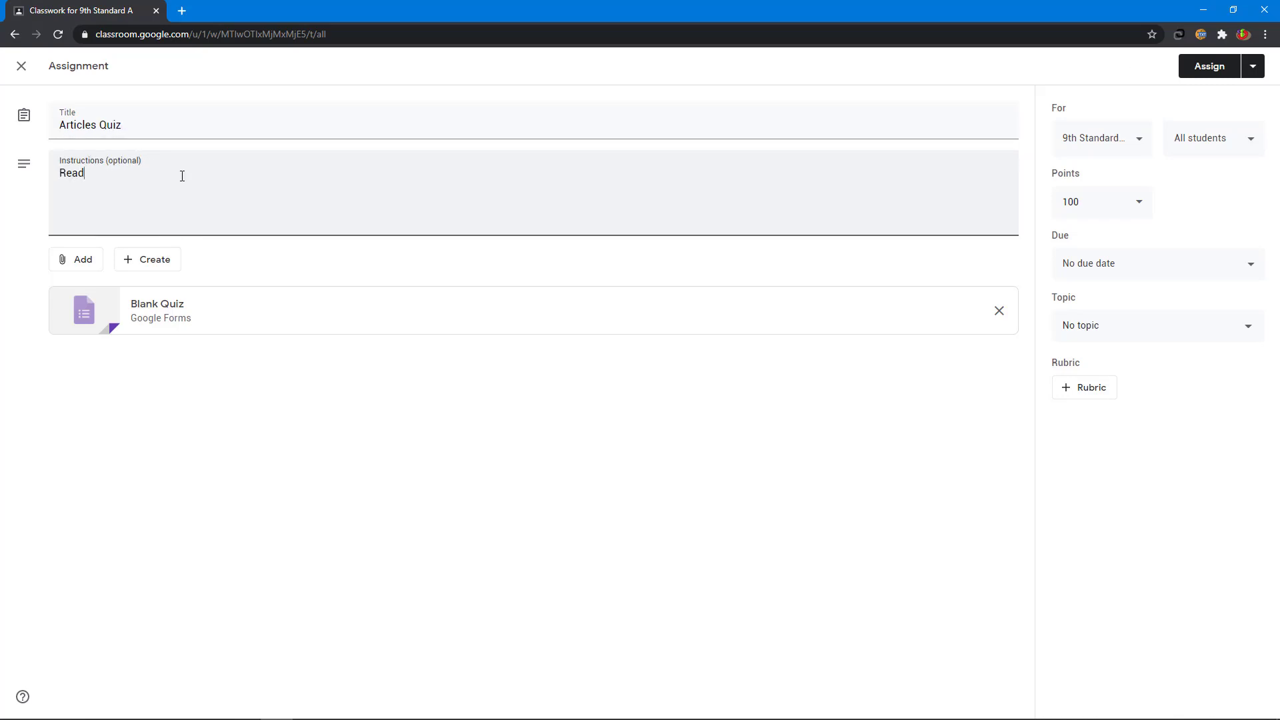
pyautogui.write(' and answer all the quiz')
pyautogui.click(142, 346)
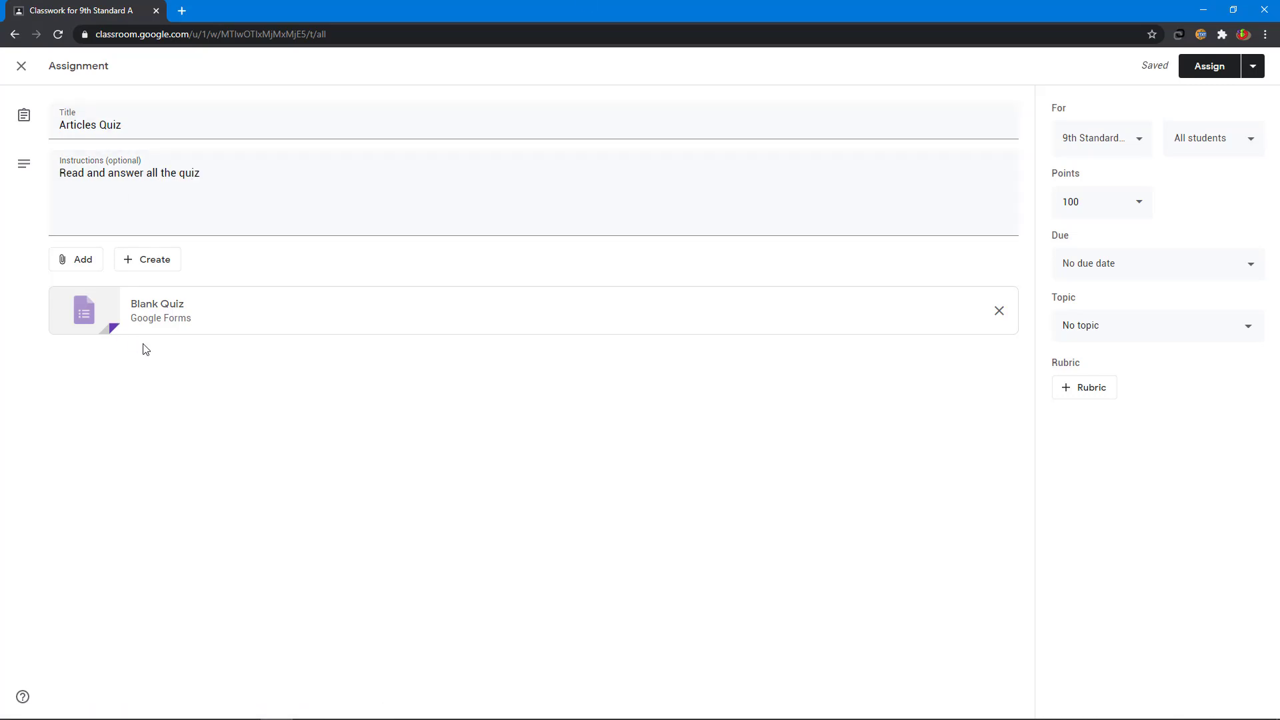
# Step: Replace the attached Blank Quiz with a newly created Google Form
pyautogui.click(999, 311)
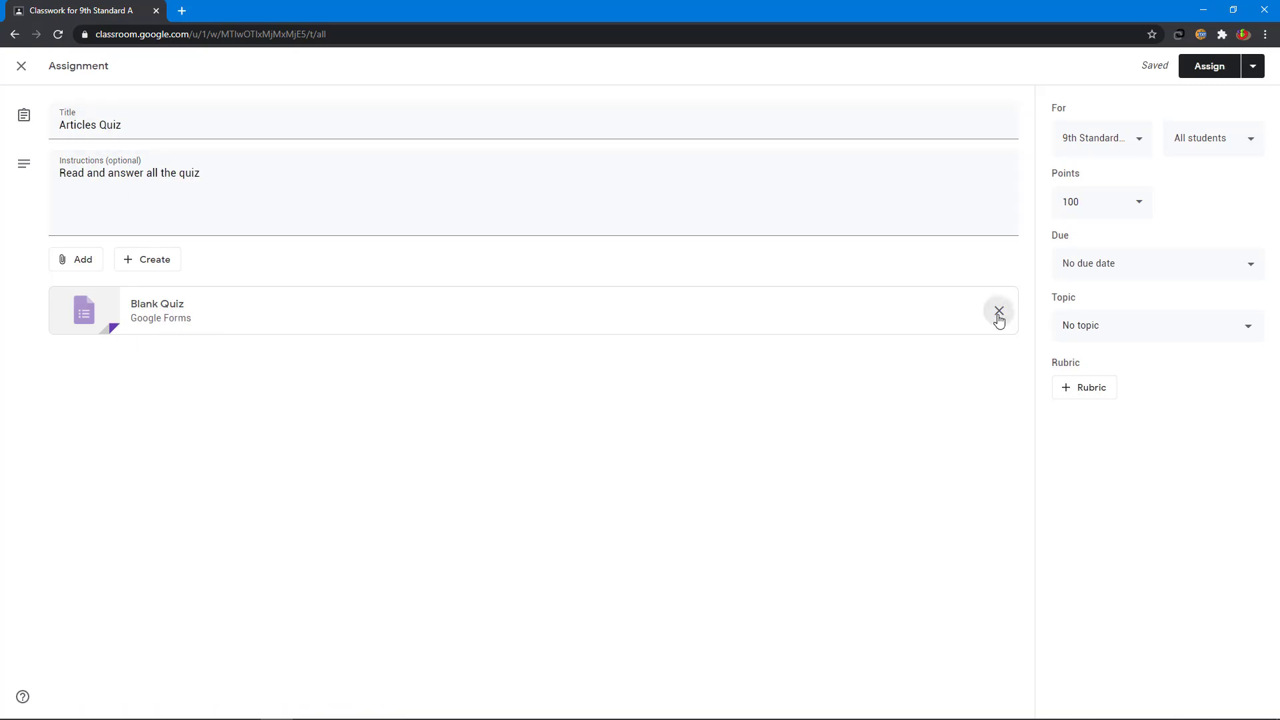
pyautogui.click(154, 264)
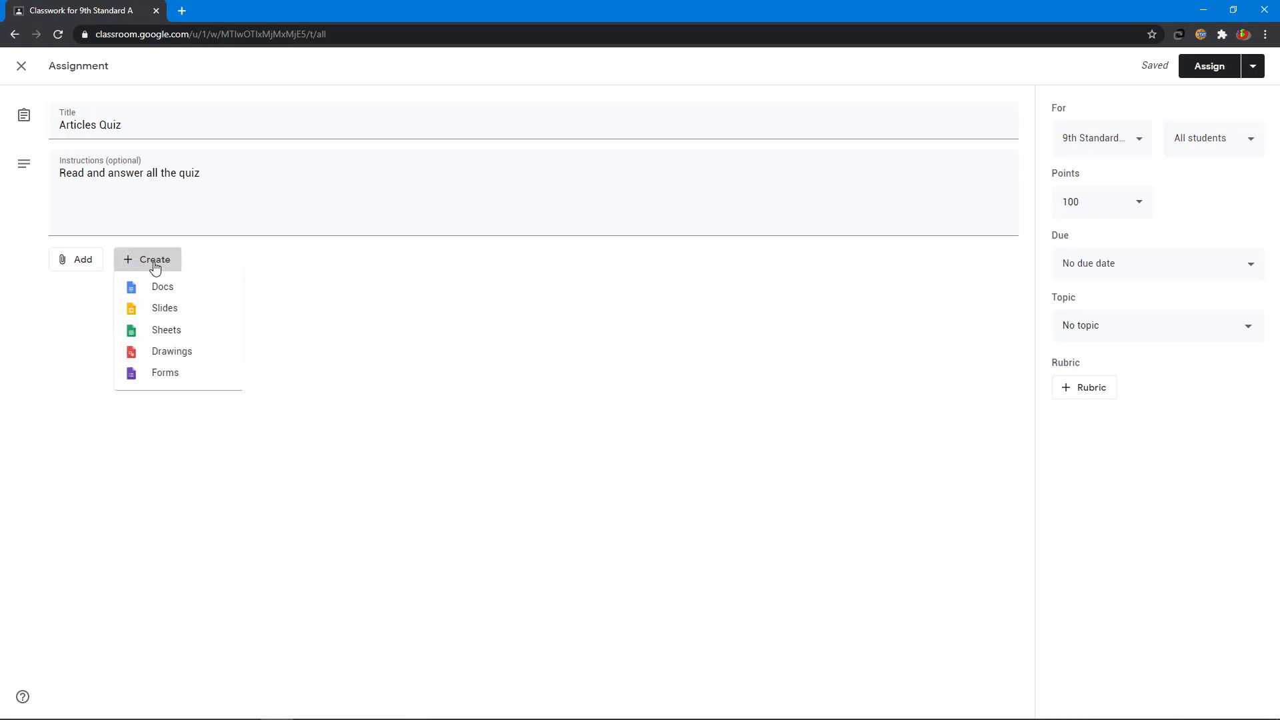
pyautogui.click(188, 384)
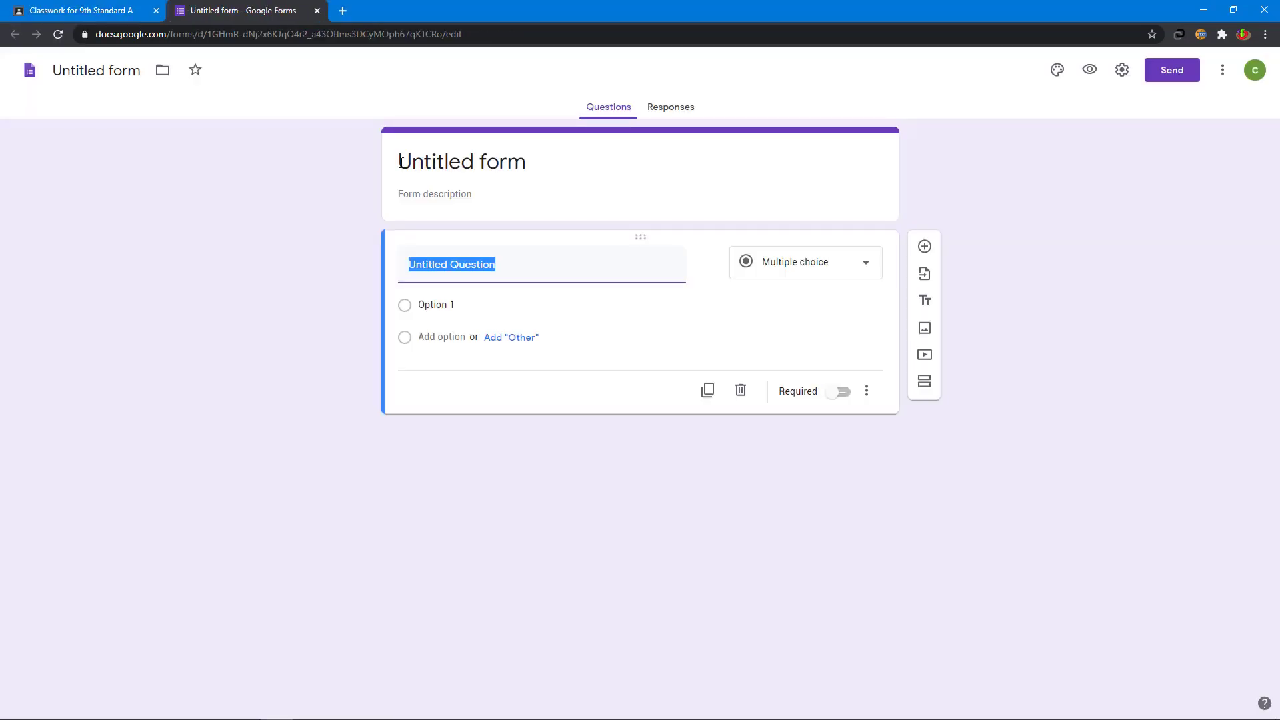
# Step: Give the form the heading 'Articles Quiz', start its description, and name the file Articles Quiz
pyautogui.click(399, 162)
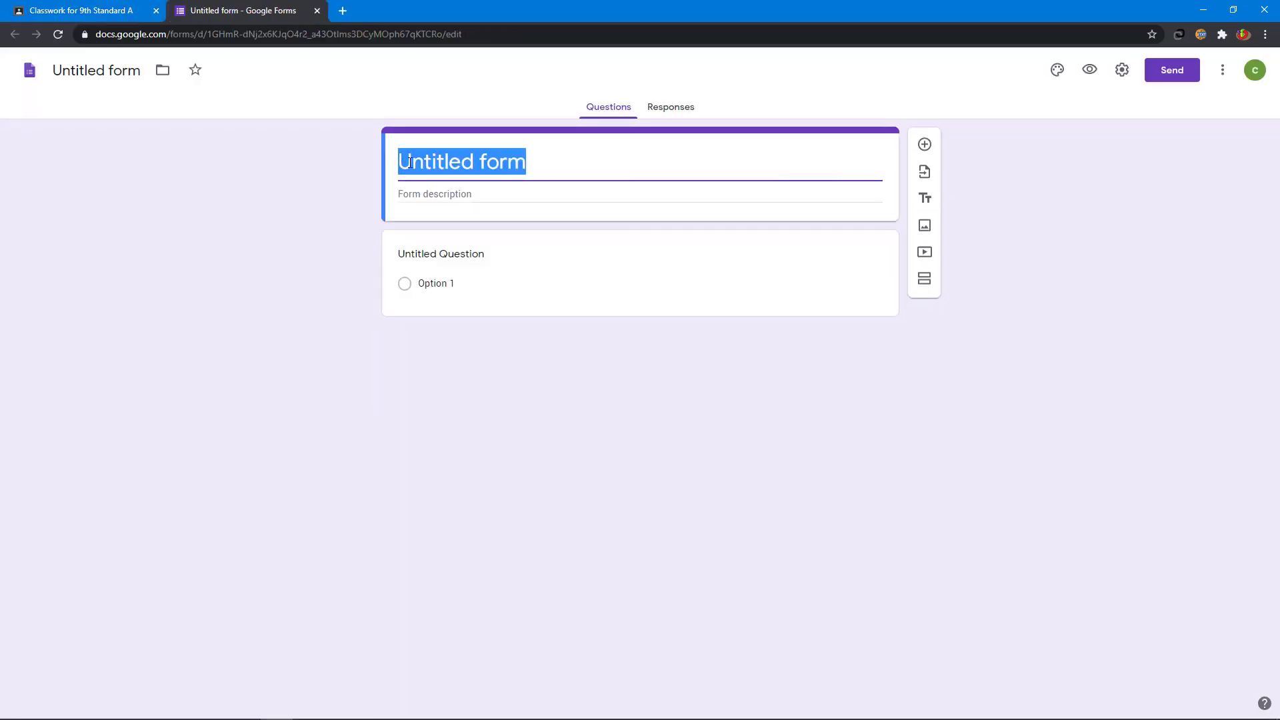
pyautogui.write('Articles Quiz')
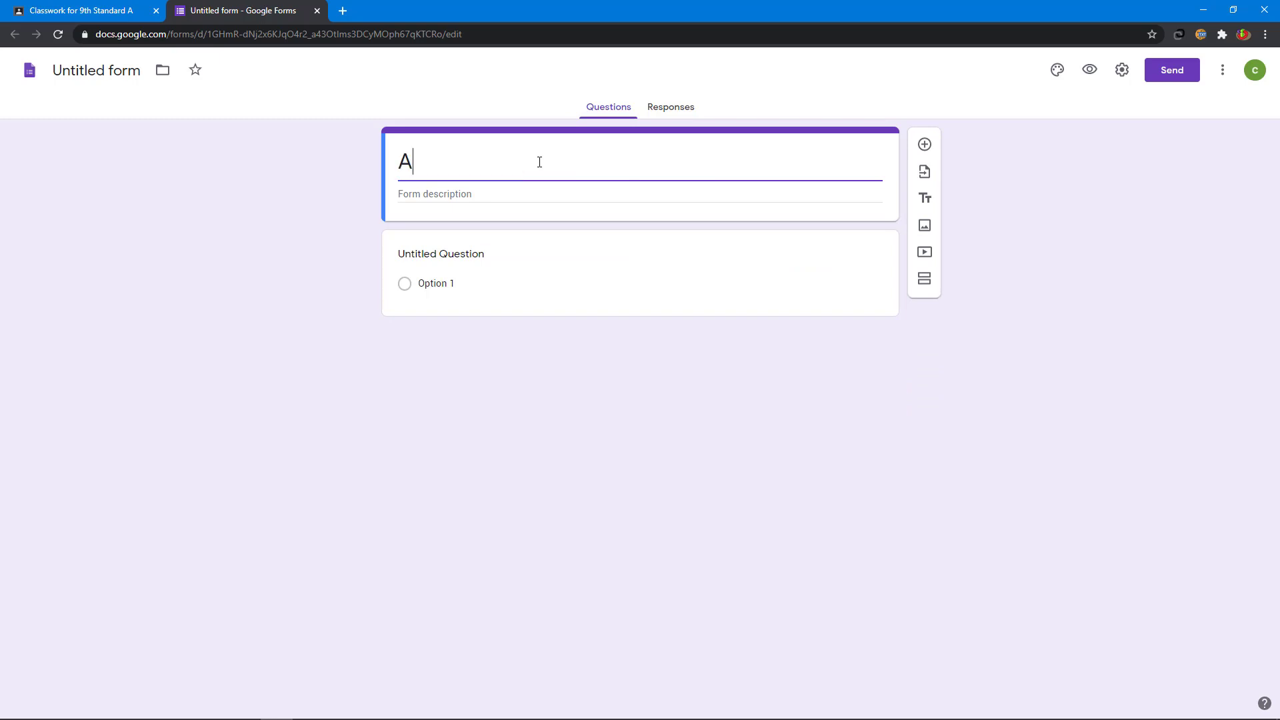
pyautogui.click(490, 193)
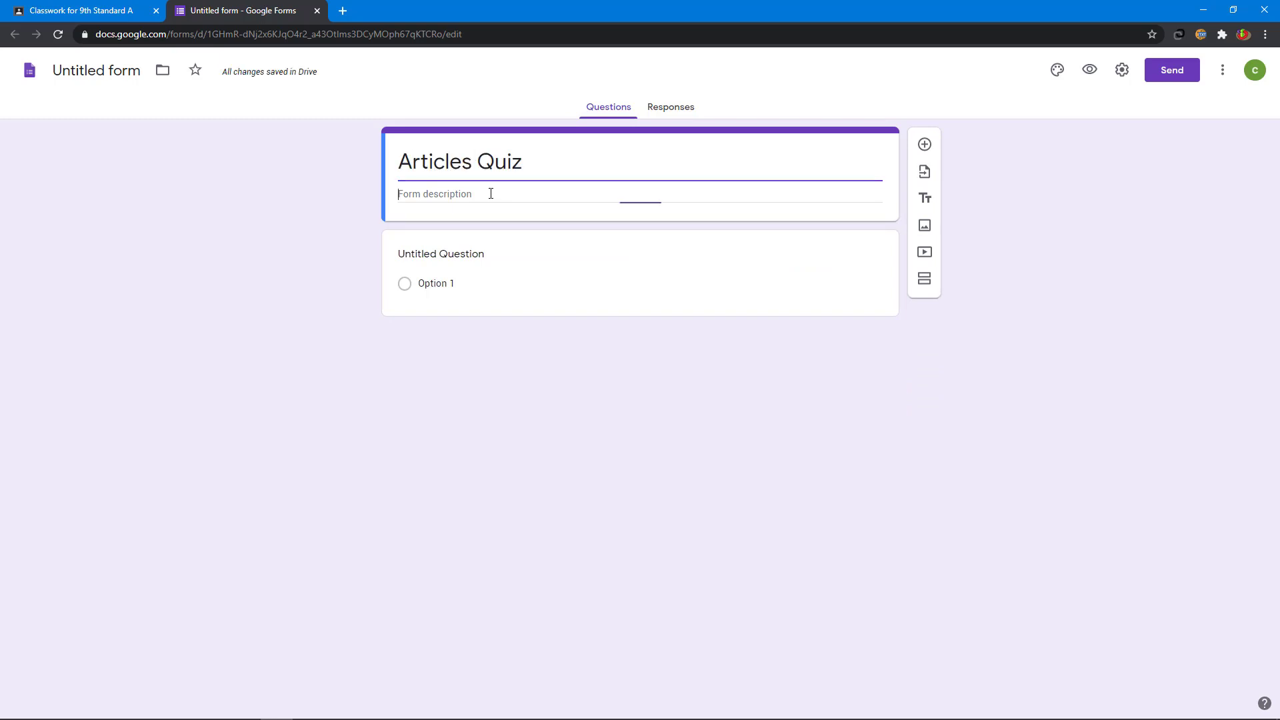
pyautogui.write('Answer the')
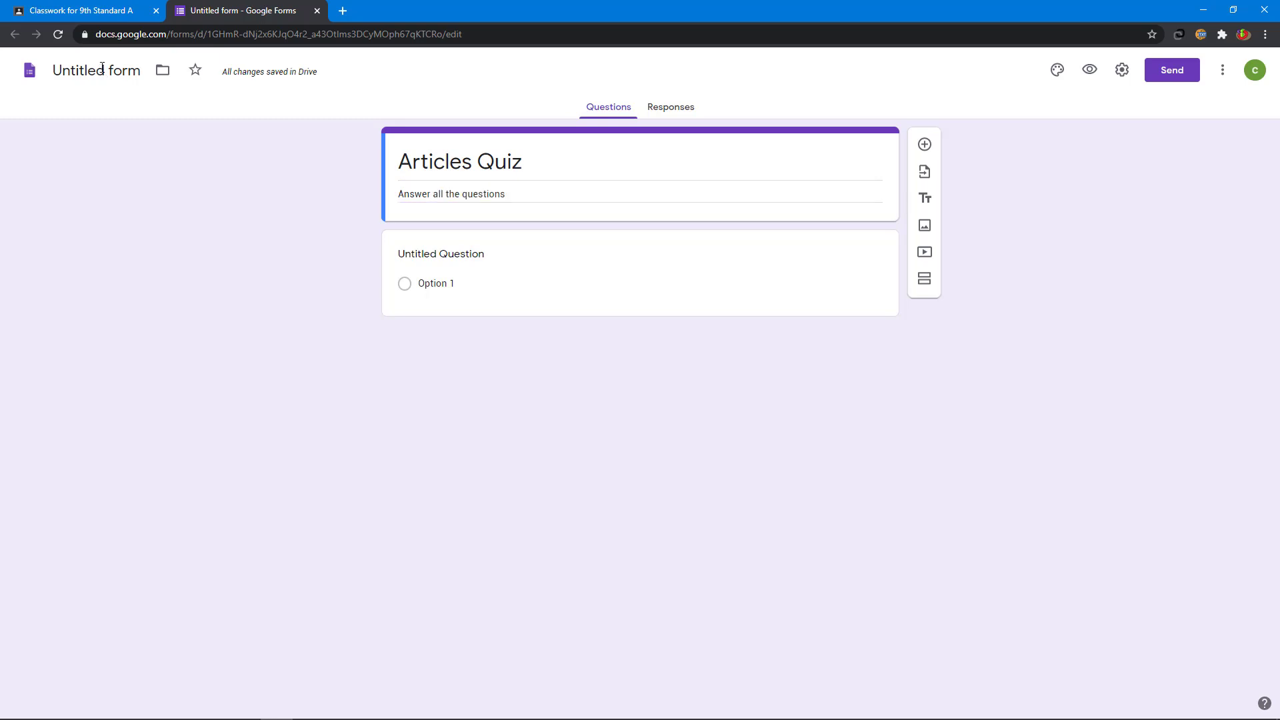
pyautogui.click(102, 67)
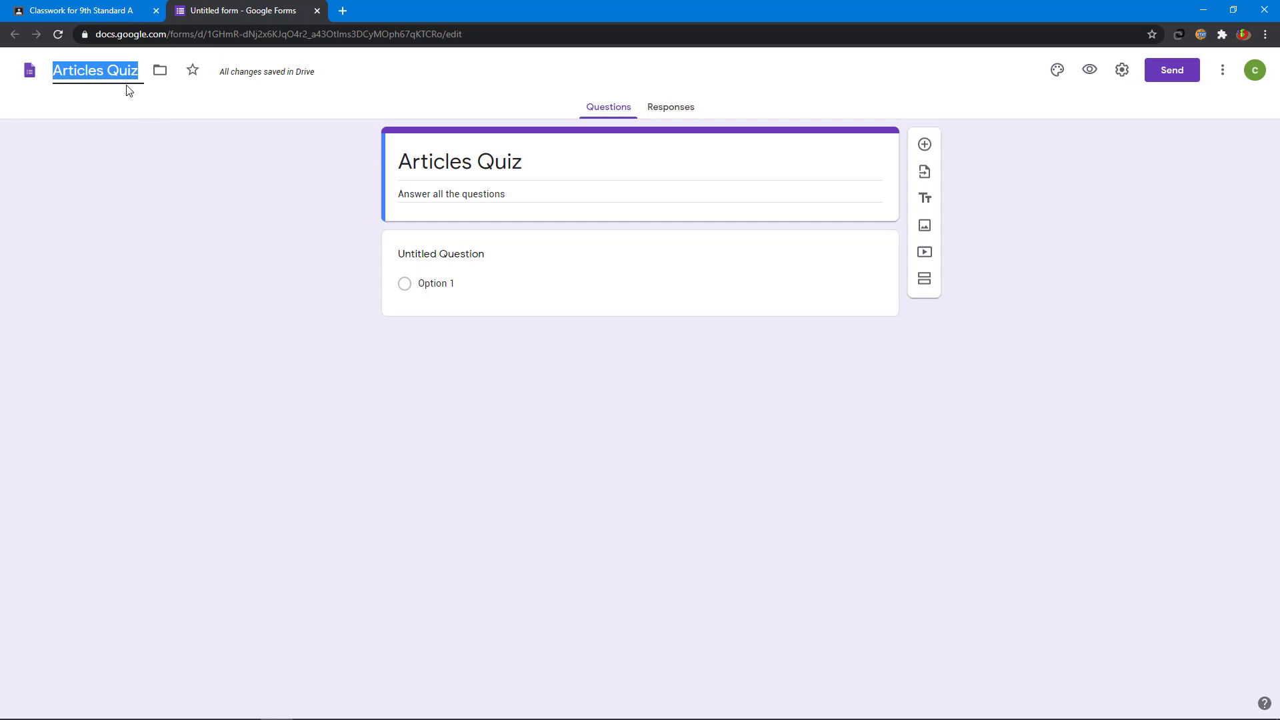
pyautogui.press('Return')
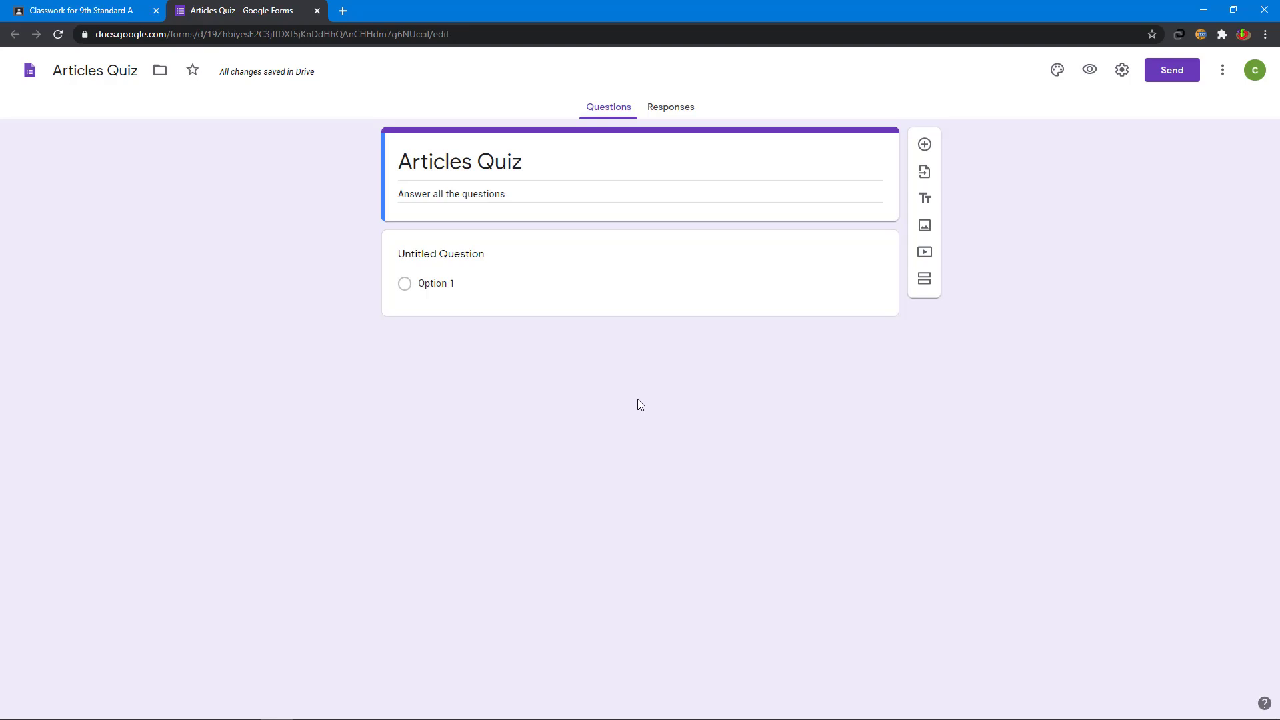
# Step: Add a required short-answer question titled 'Name'
pyautogui.click(926, 145)
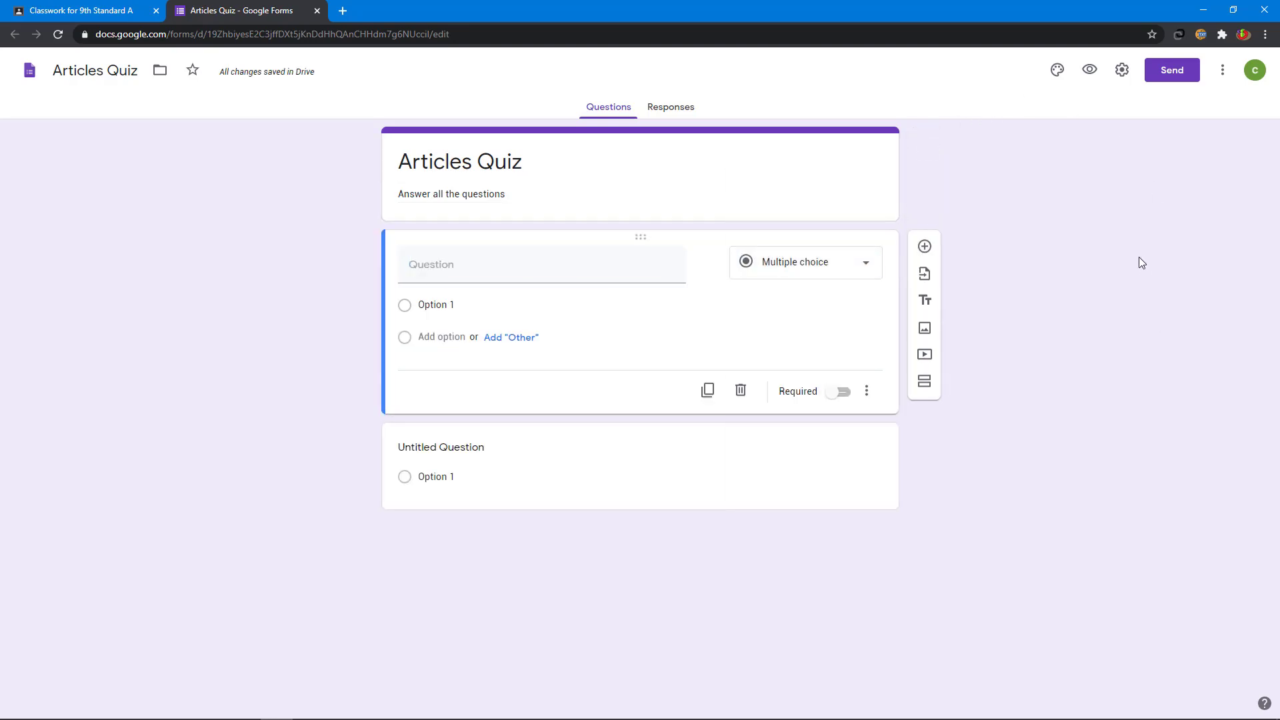
pyautogui.click(820, 274)
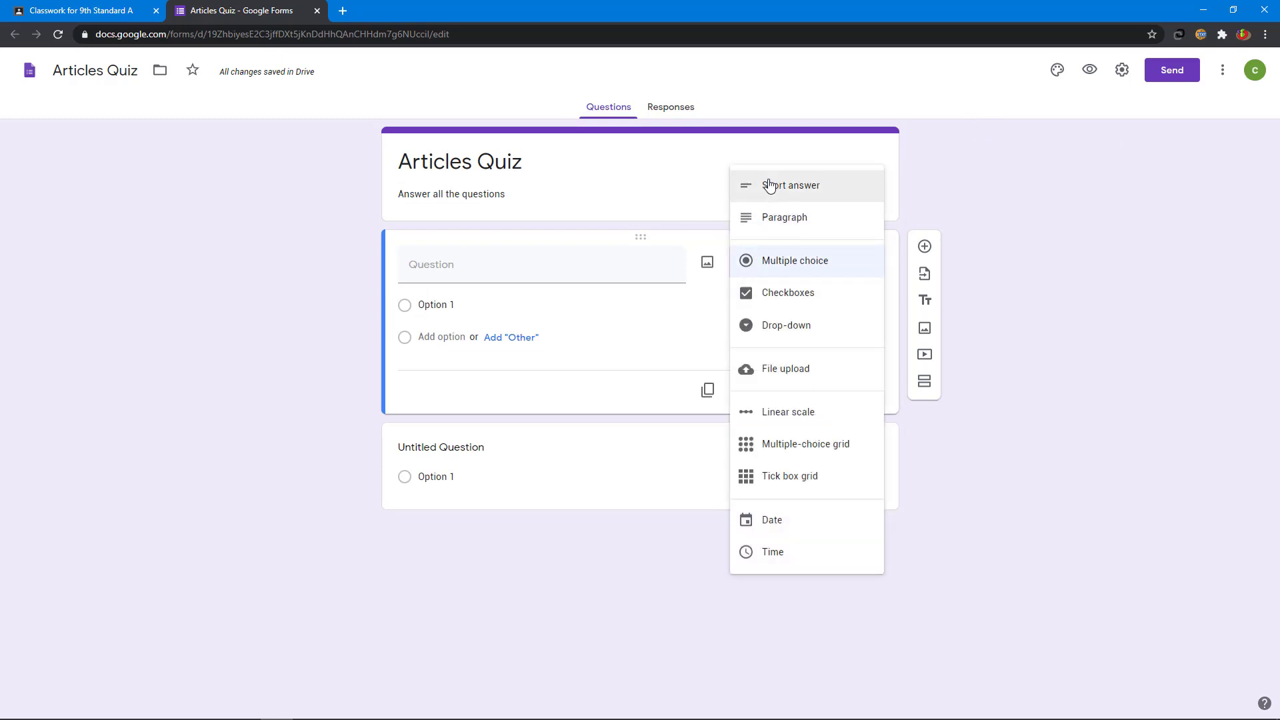
pyautogui.click(780, 188)
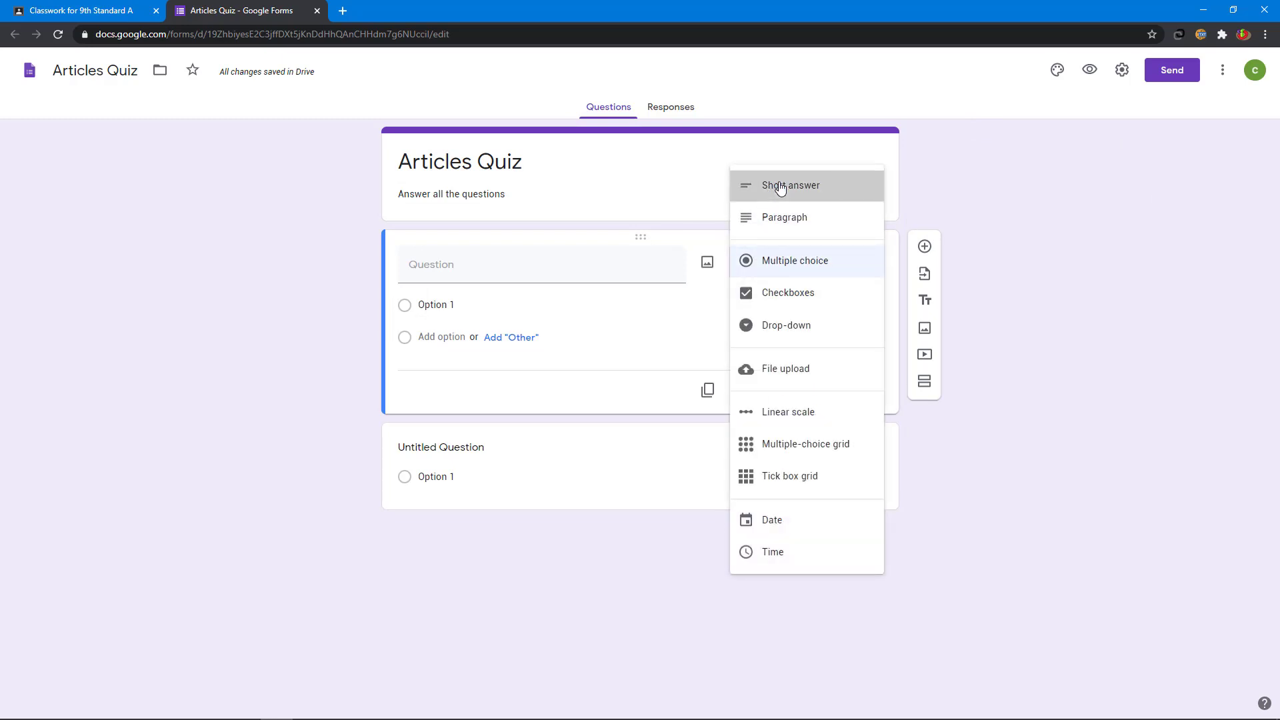
pyautogui.click(540, 264)
pyautogui.write('Name')
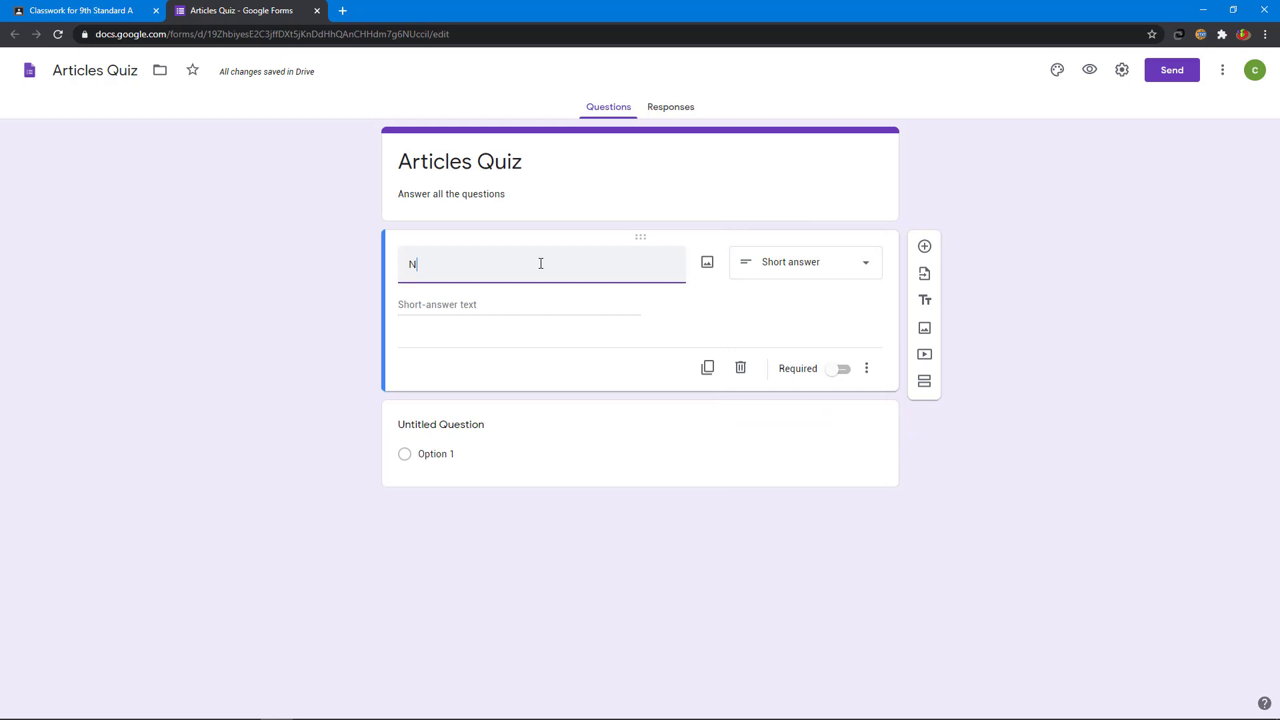
pyautogui.click(843, 371)
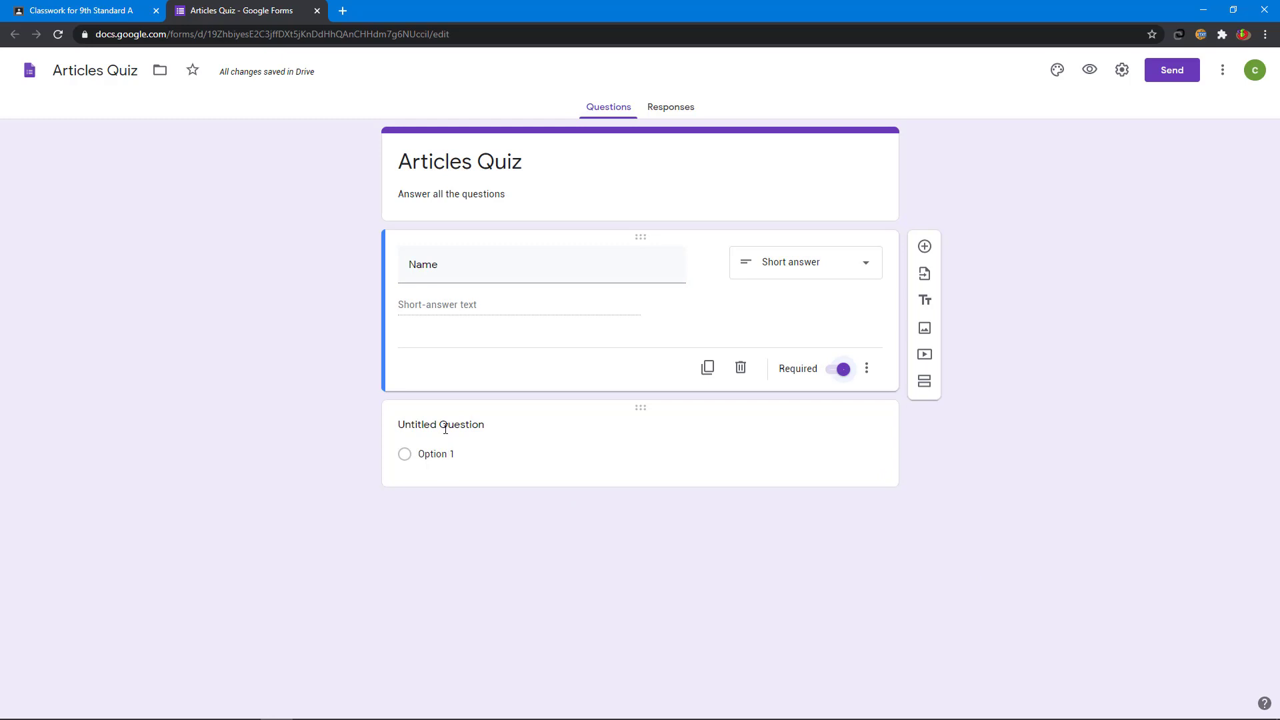
# Step: Complete the 'artist by profession' question and give it options a, an, the
pyautogui.click(446, 428)
pyautogui.write('Mr.Mathivanan was........')
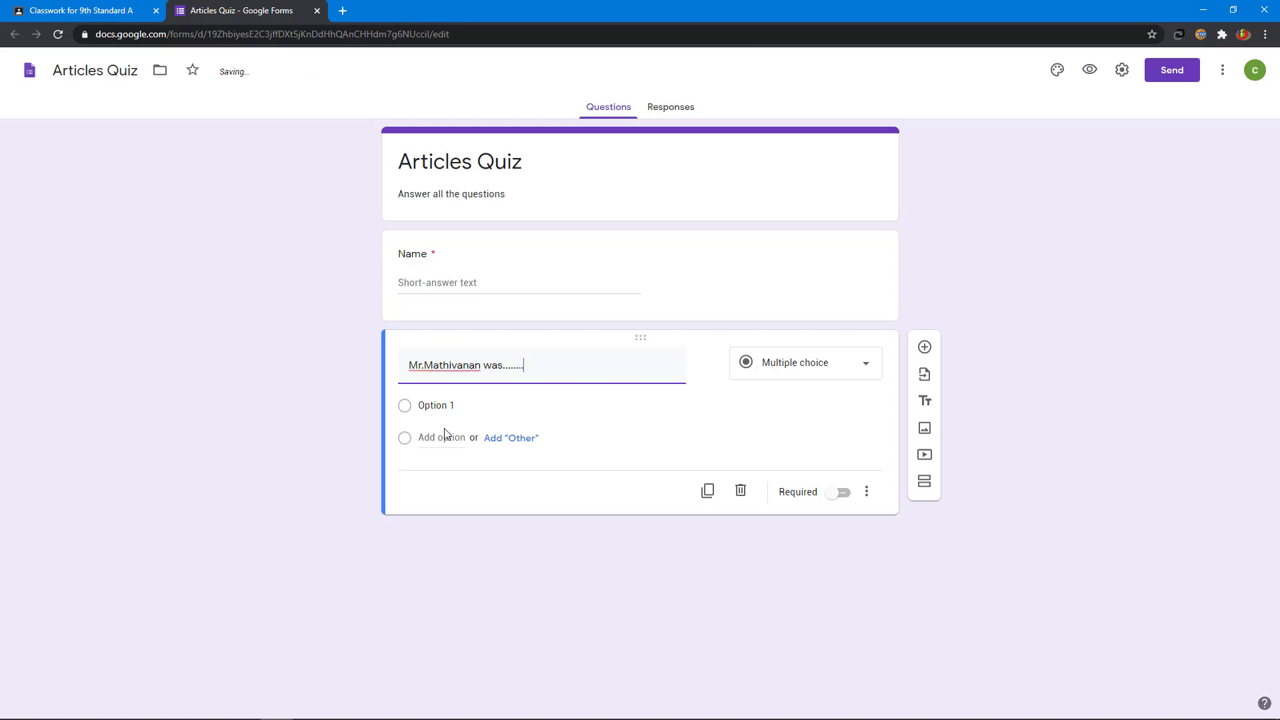
pyautogui.write('arti')
pyautogui.write('st by profession')
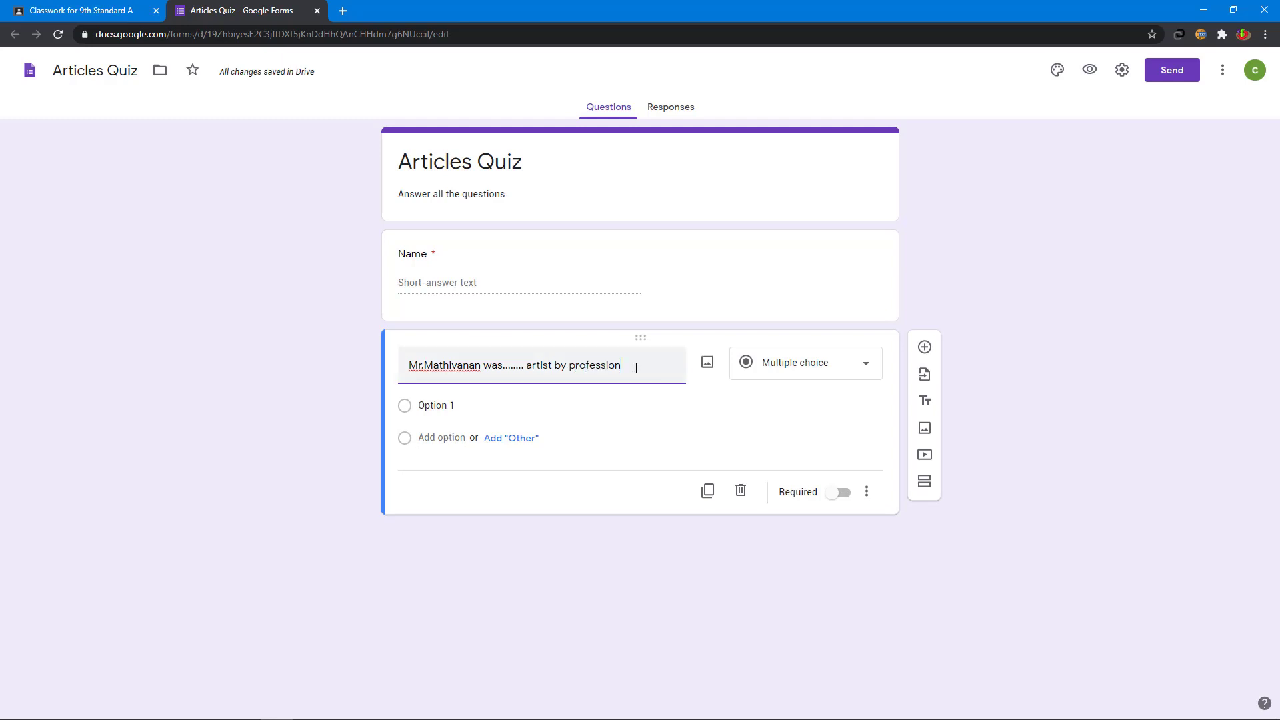
pyautogui.click(441, 404)
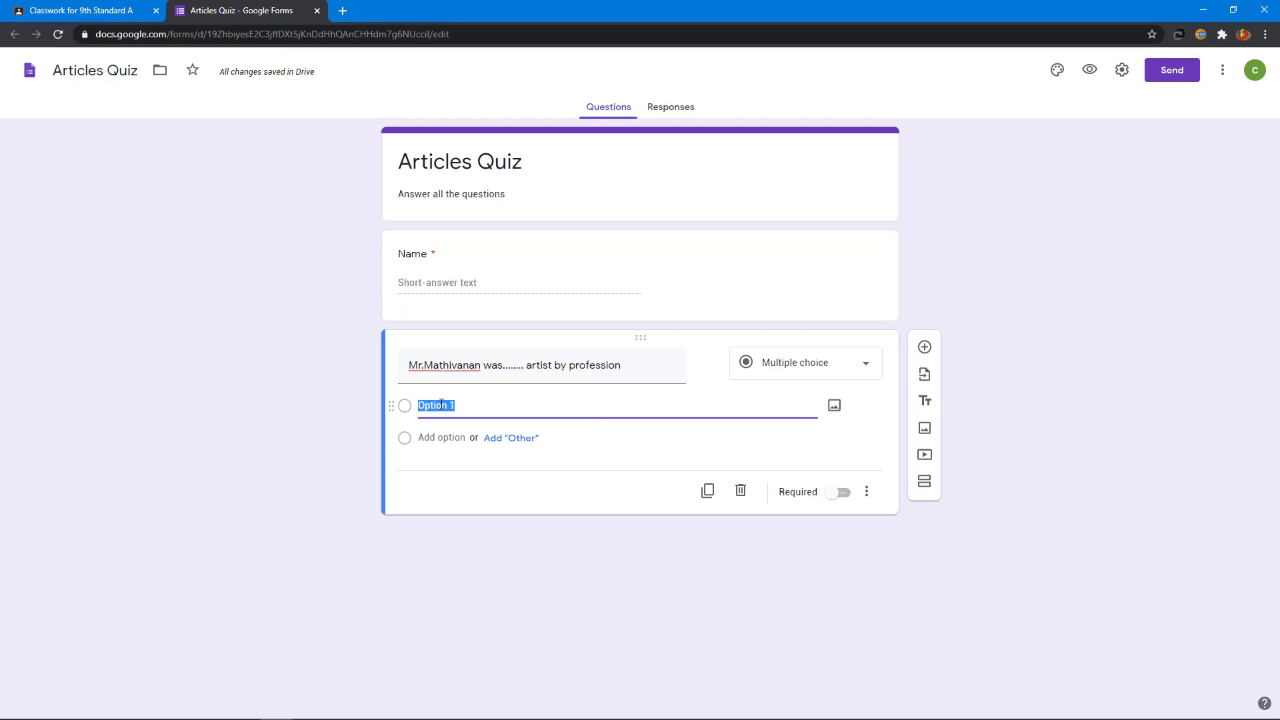
pyautogui.write('a')
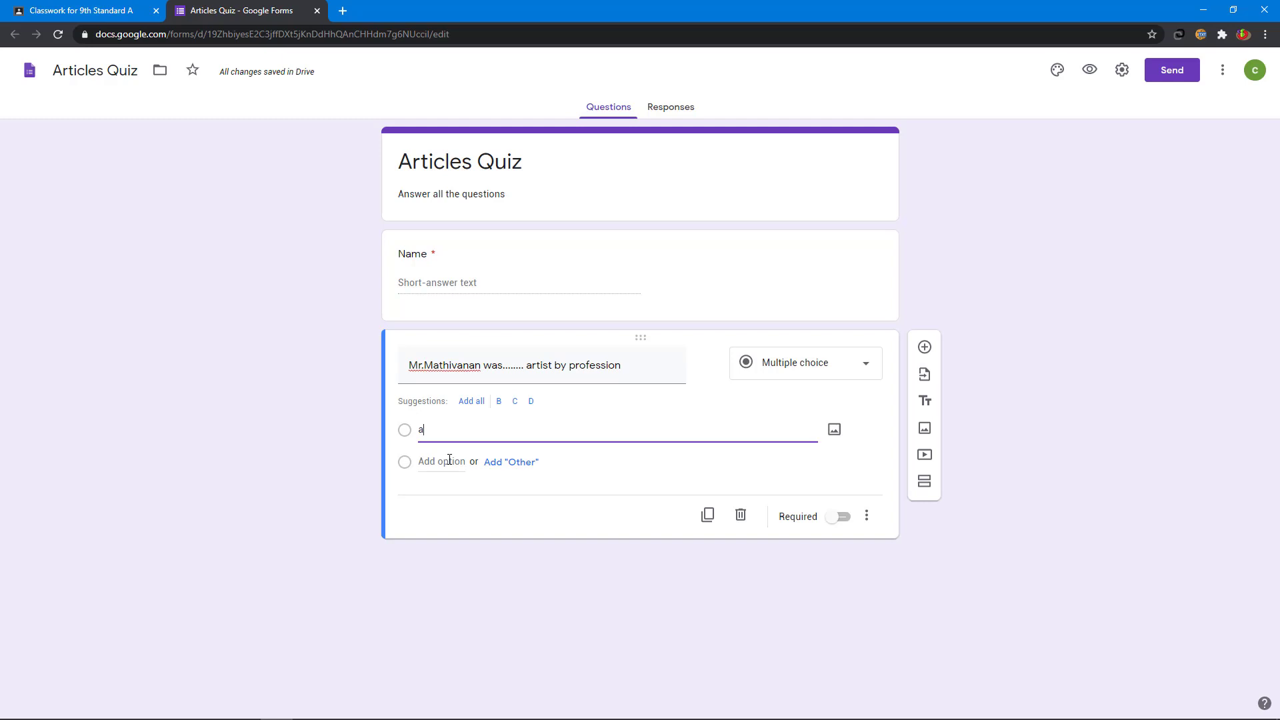
pyautogui.click(449, 459)
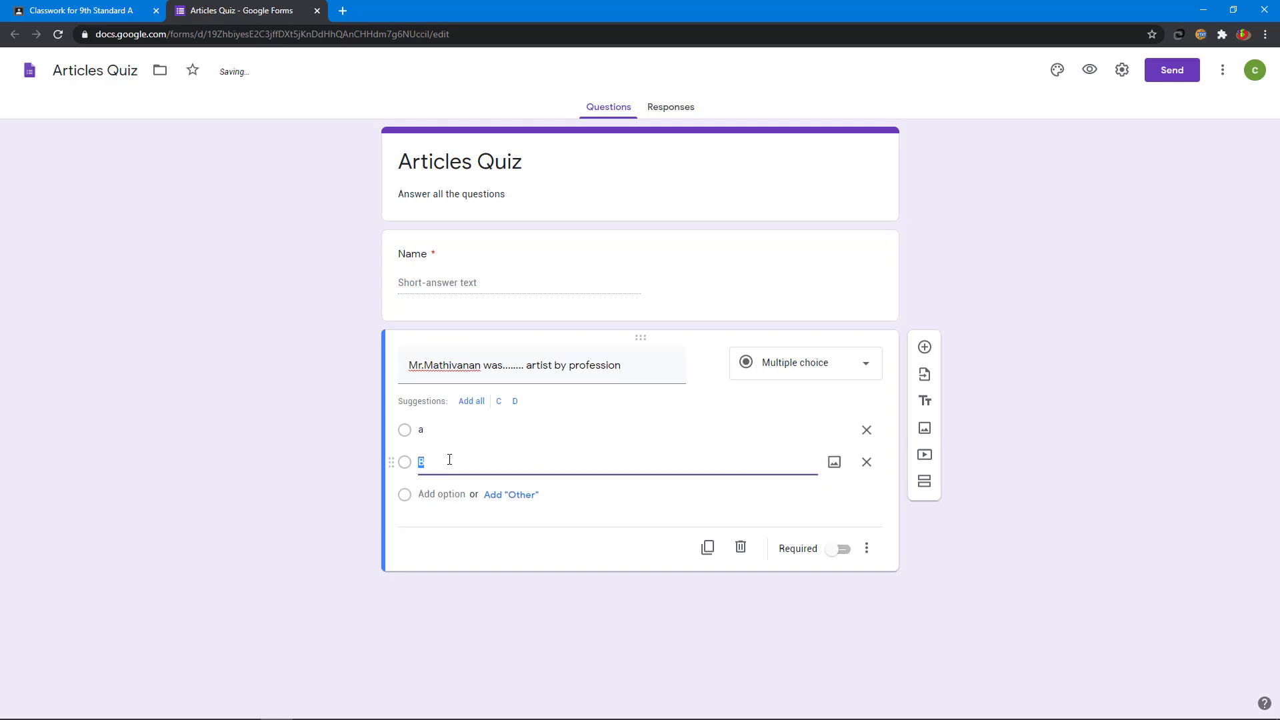
pyautogui.write('an')
pyautogui.click(454, 498)
pyautogui.write('the')
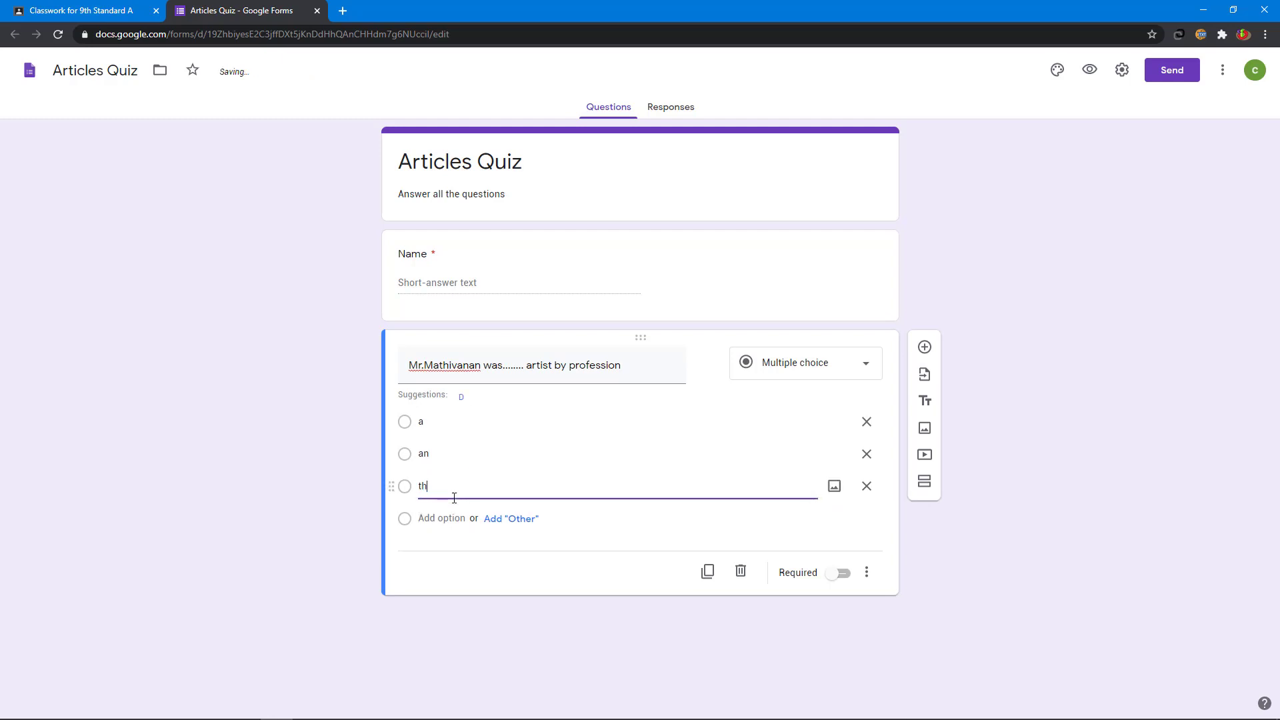
# Step: Turn on 'Make this a quiz' in the form's Quizzes settings and save
pyautogui.click(1121, 73)
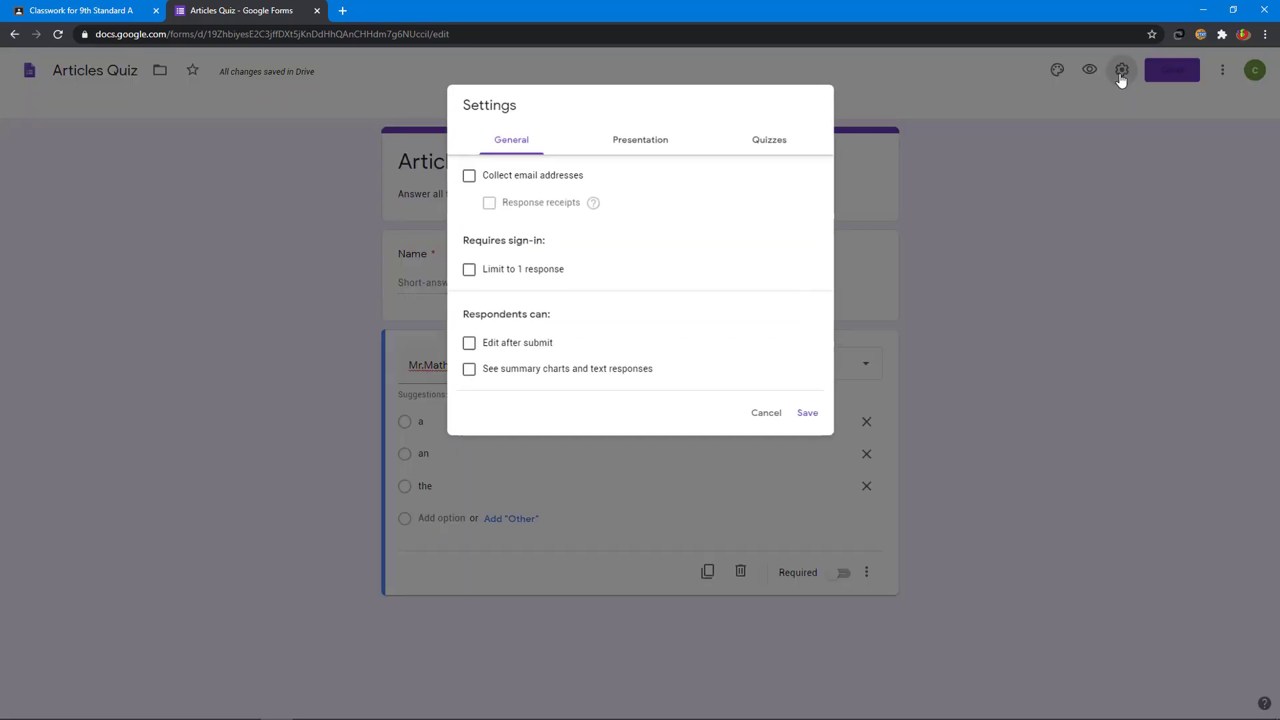
pyautogui.click(776, 138)
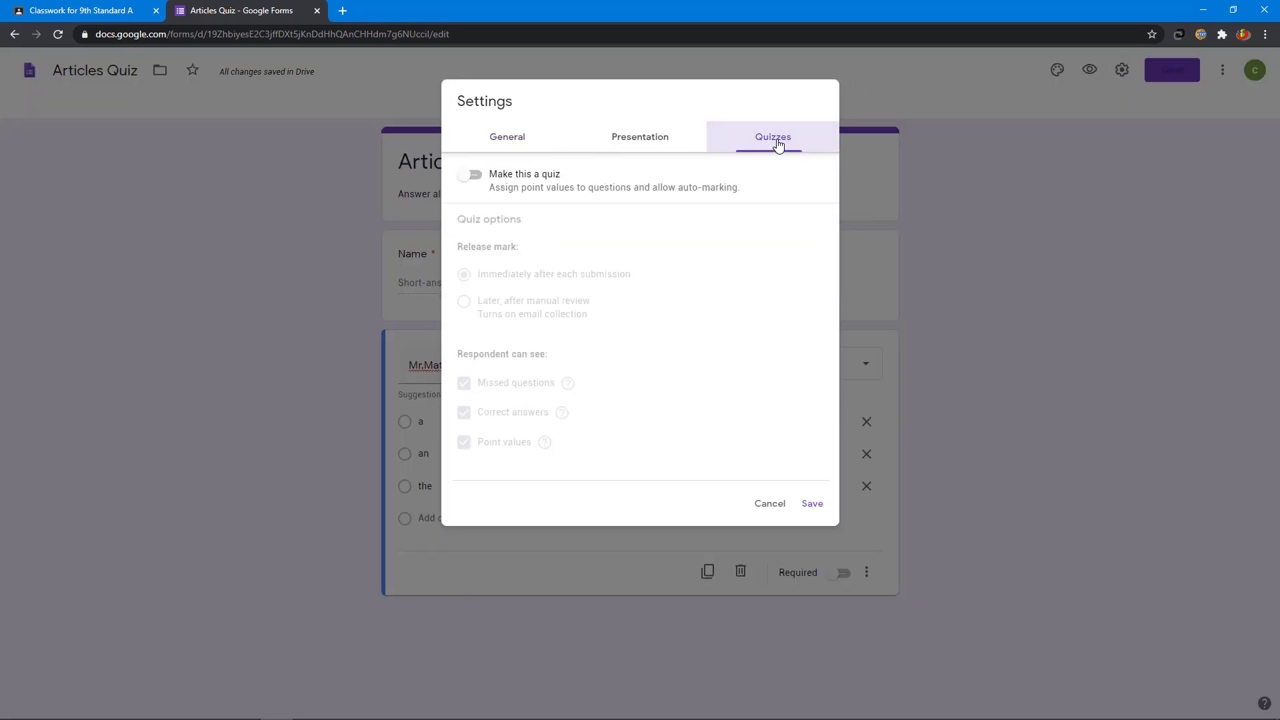
pyautogui.click(474, 176)
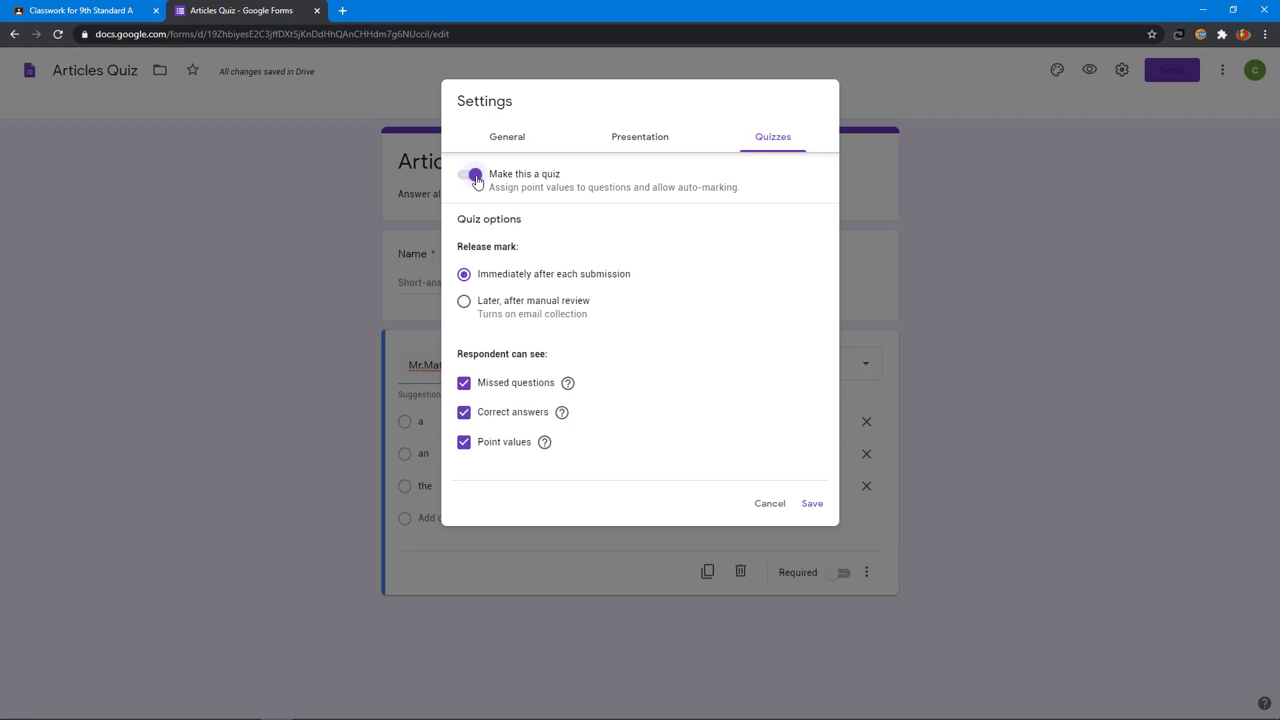
pyautogui.click(810, 504)
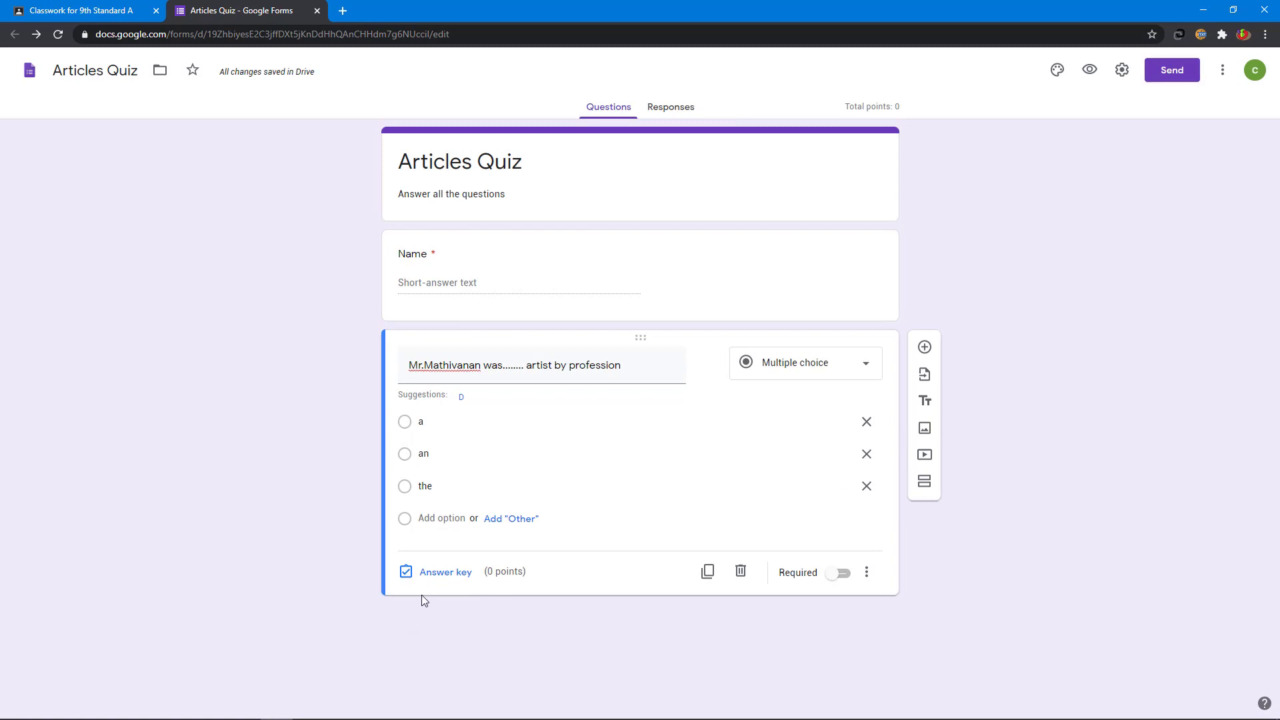
# Step: Mark 'an' as the artist question's correct answer, worth 2 points
pyautogui.click(448, 574)
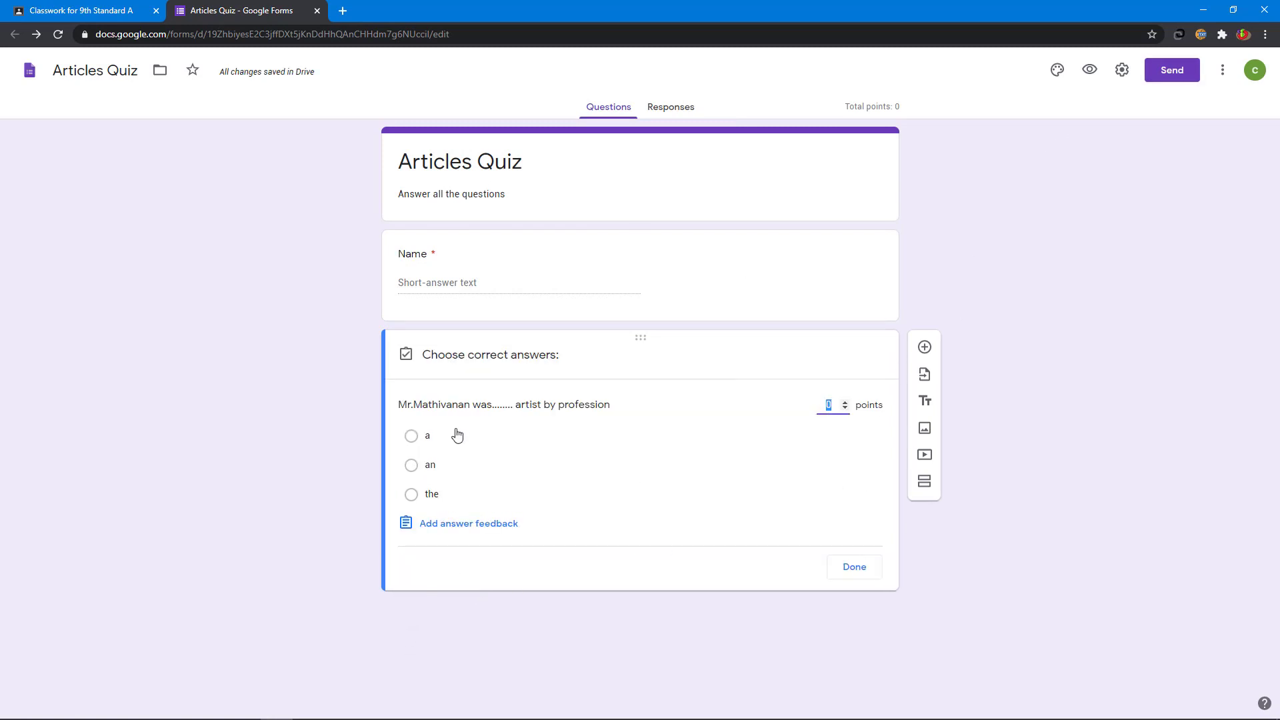
pyautogui.click(434, 469)
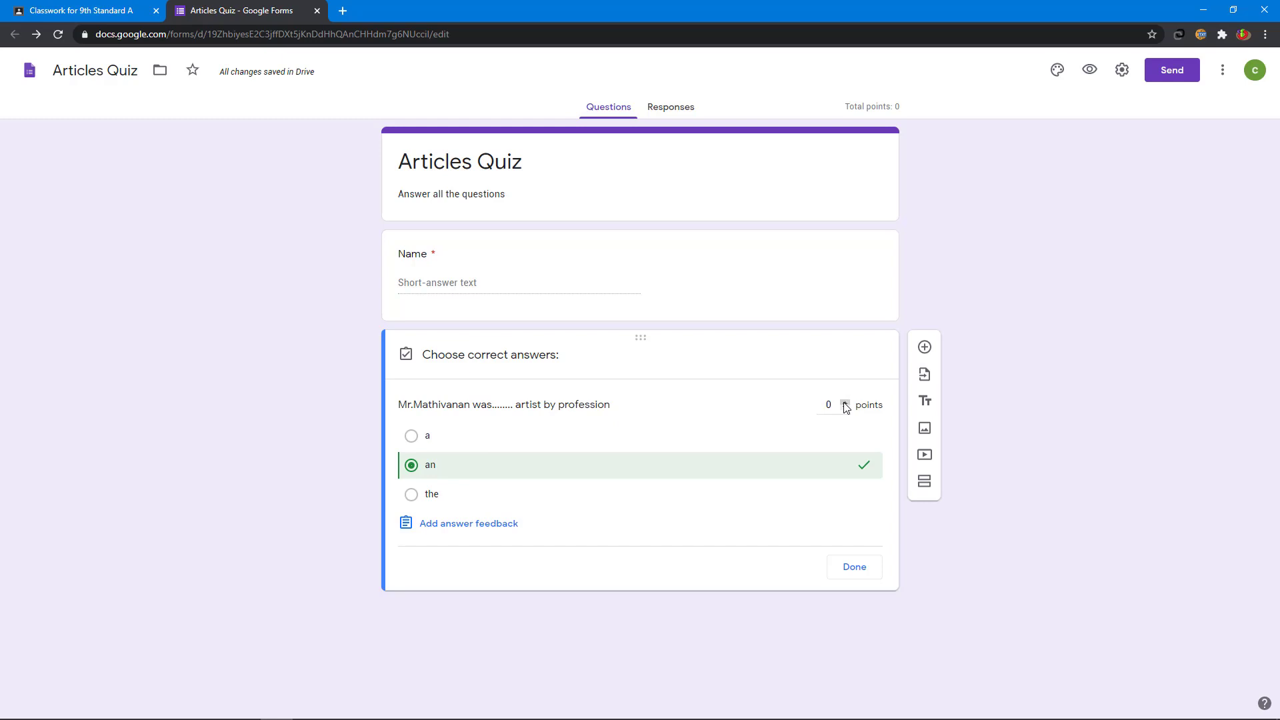
pyautogui.click(844, 402)
pyautogui.click(854, 567)
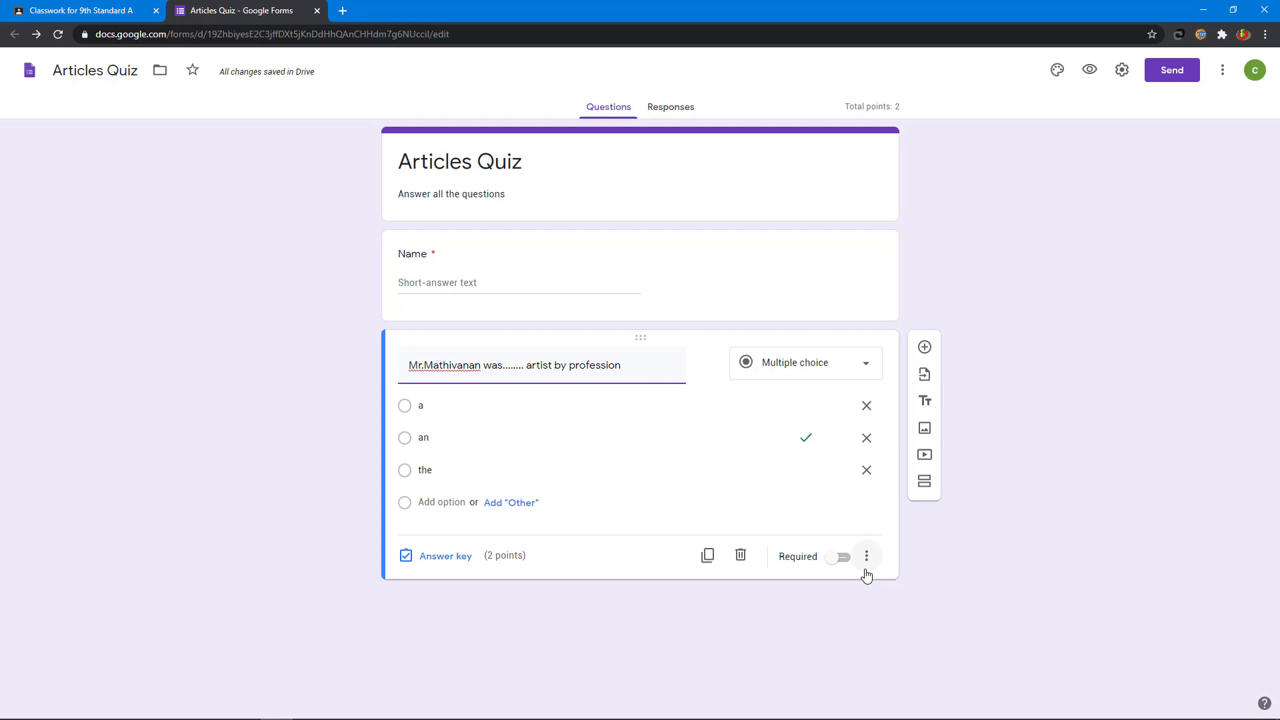
# Step: Add the question 'I think this is............house we saw online' with options a, an, the
pyautogui.click(924, 348)
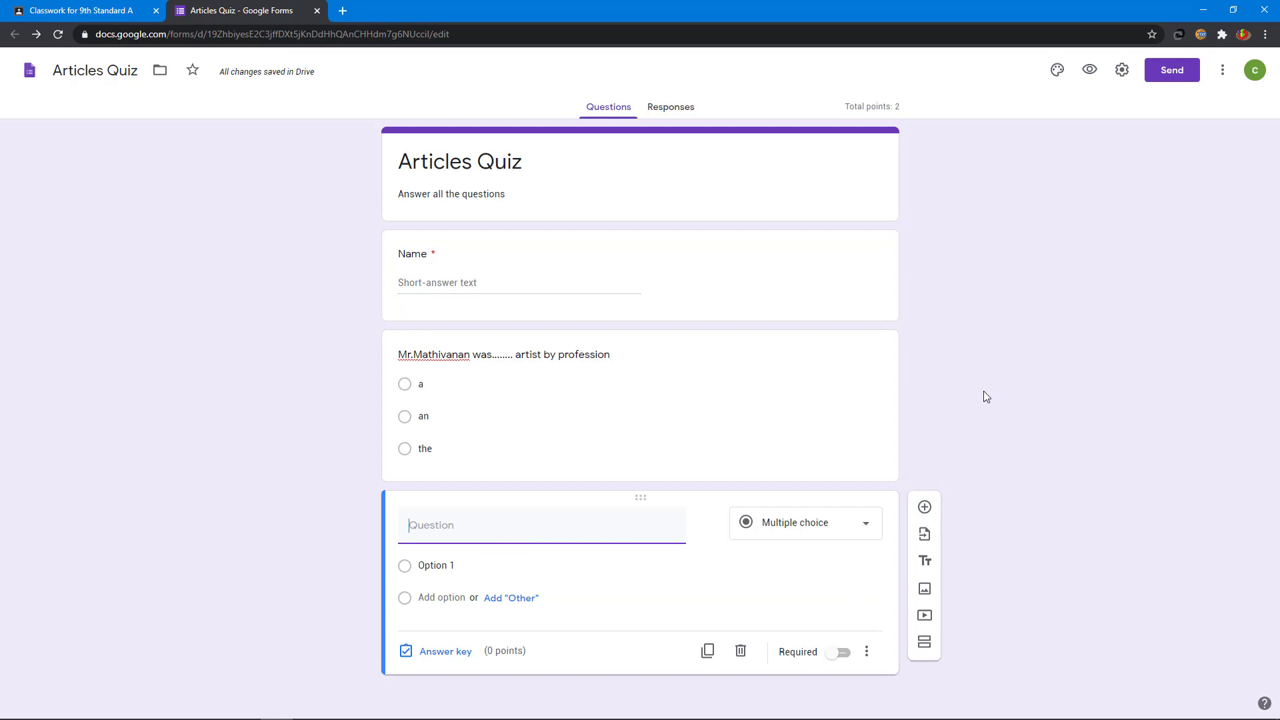
pyautogui.write('I think this i')
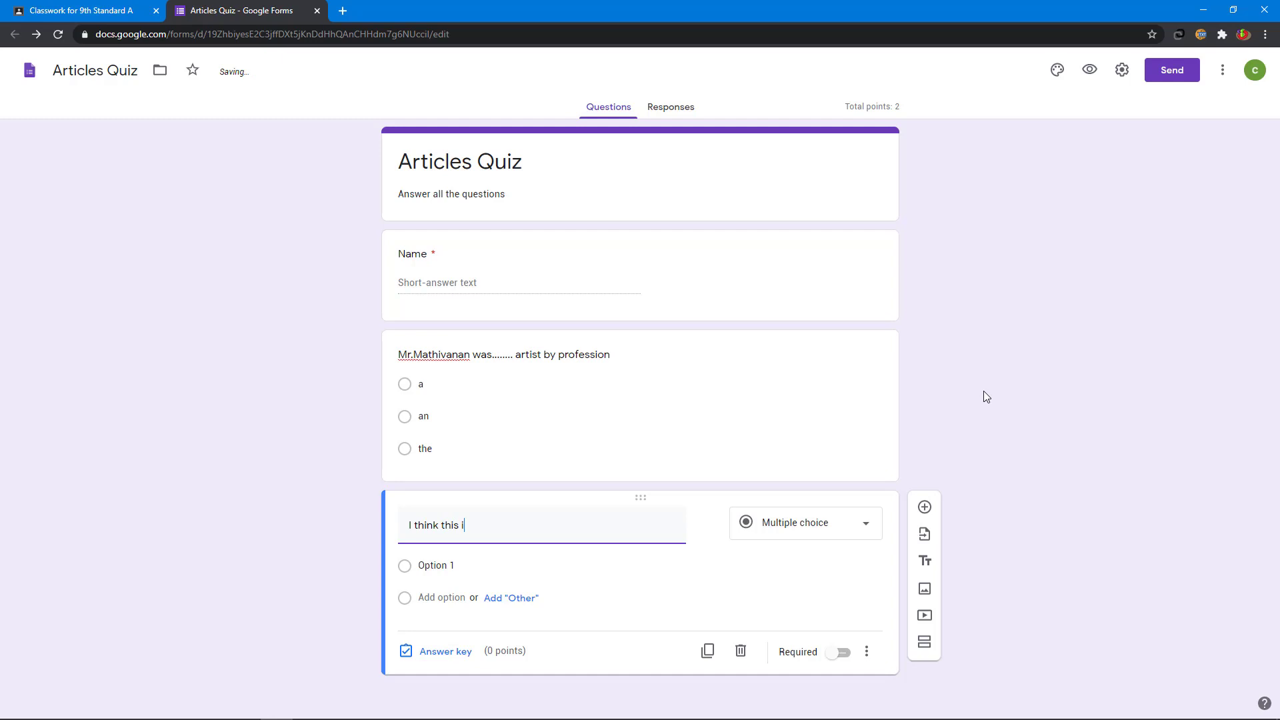
pyautogui.write('s............house we saw online')
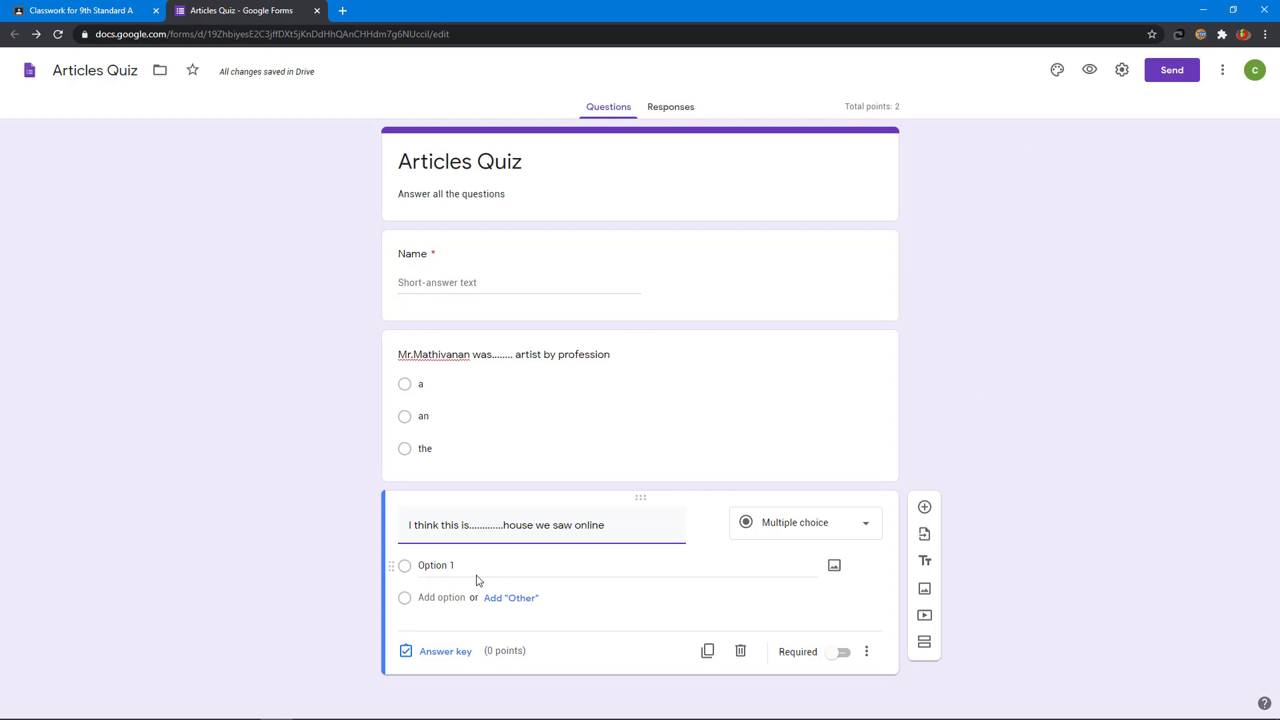
pyautogui.click(477, 579)
pyautogui.write('a')
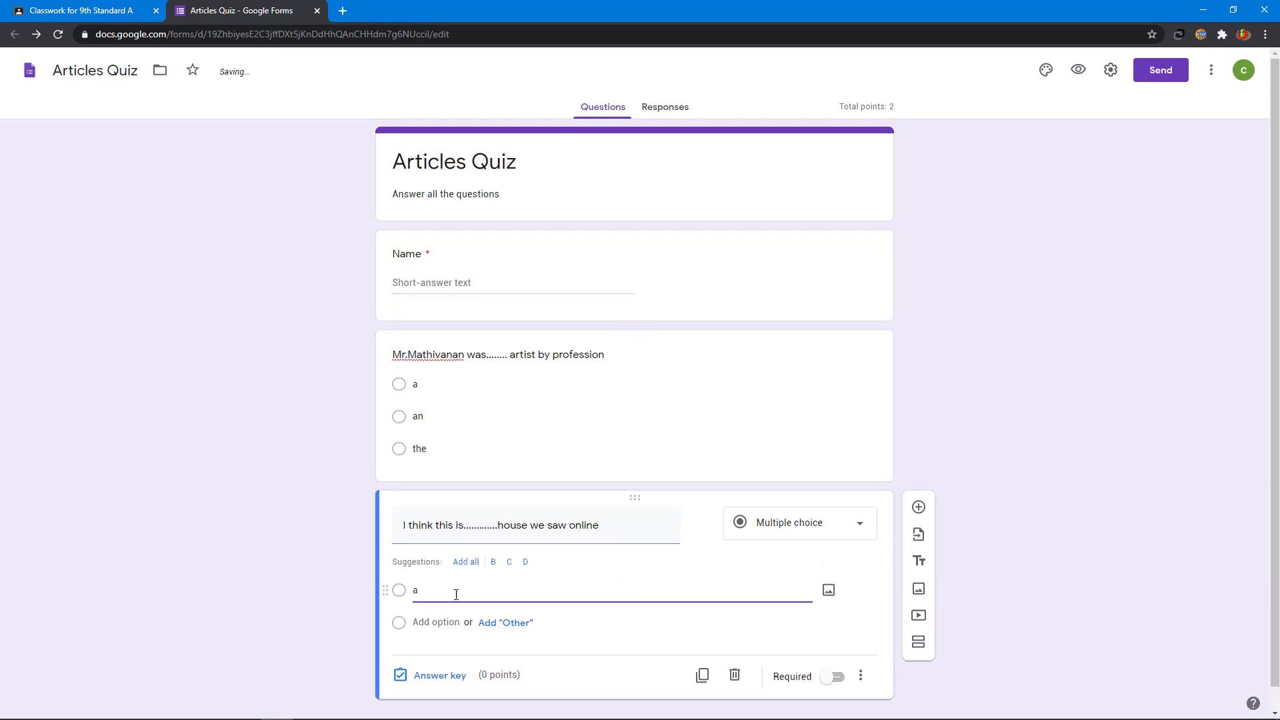
pyautogui.click(436, 622)
pyautogui.write('a')
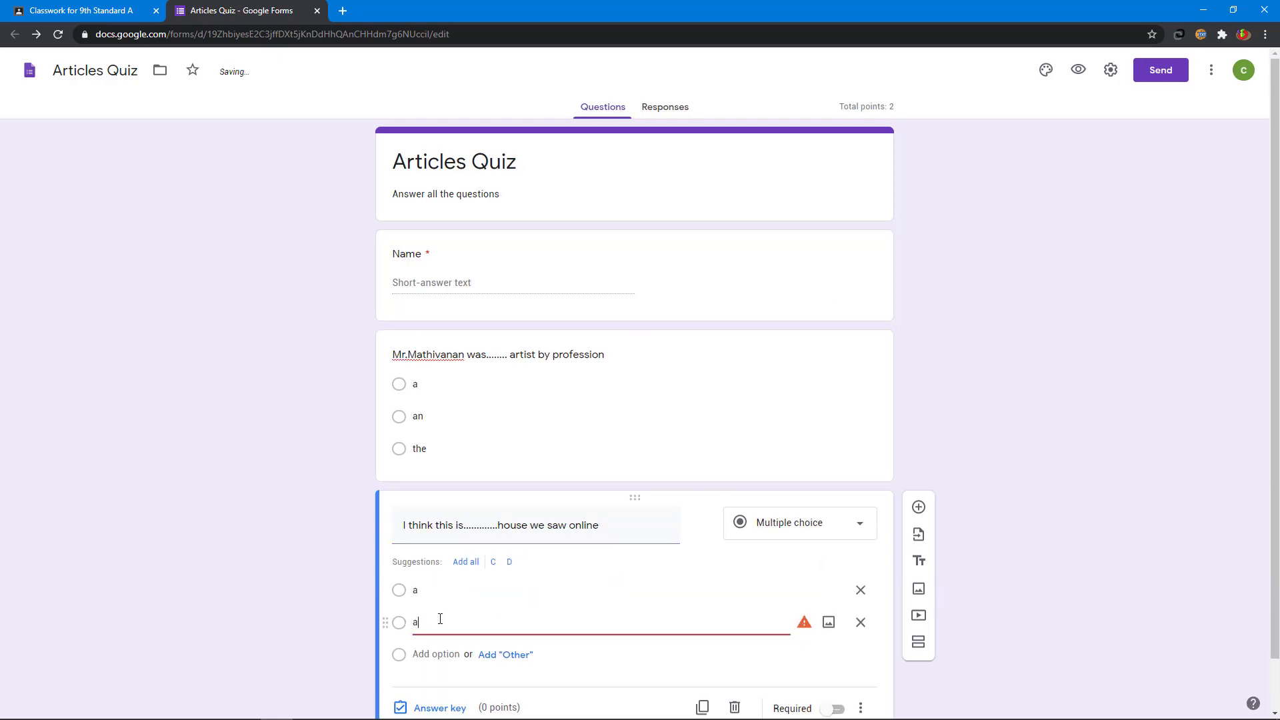
pyautogui.write('n')
pyautogui.scroll(-1, 451, 606)
pyautogui.click(442, 650)
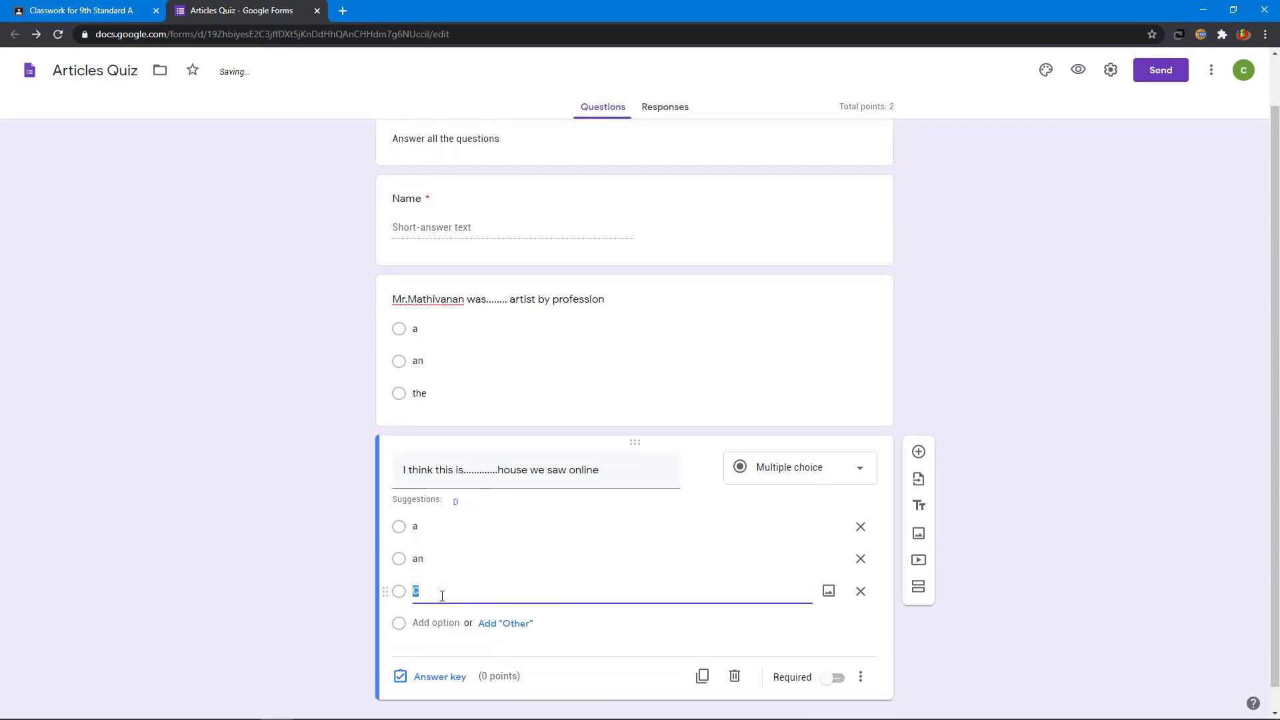
pyautogui.write('the')
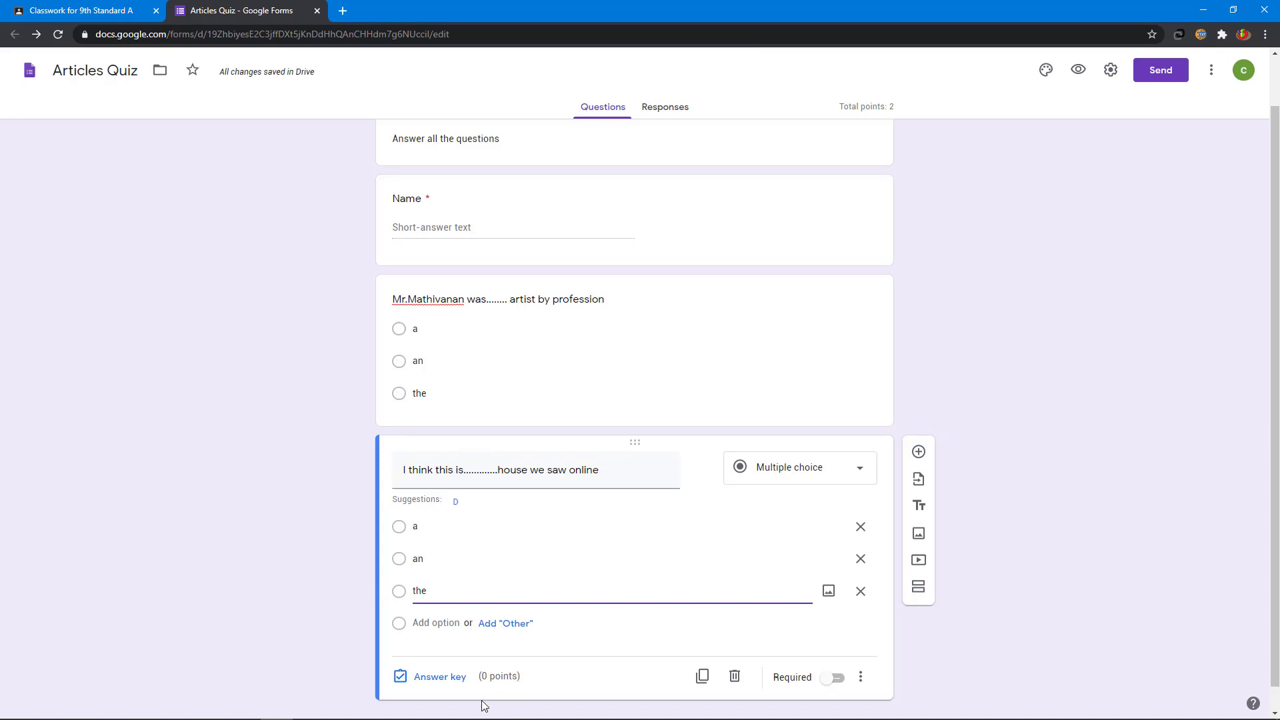
# Step: Mark 'the' as the second question's correct answer, worth 2 points
pyautogui.click(440, 676)
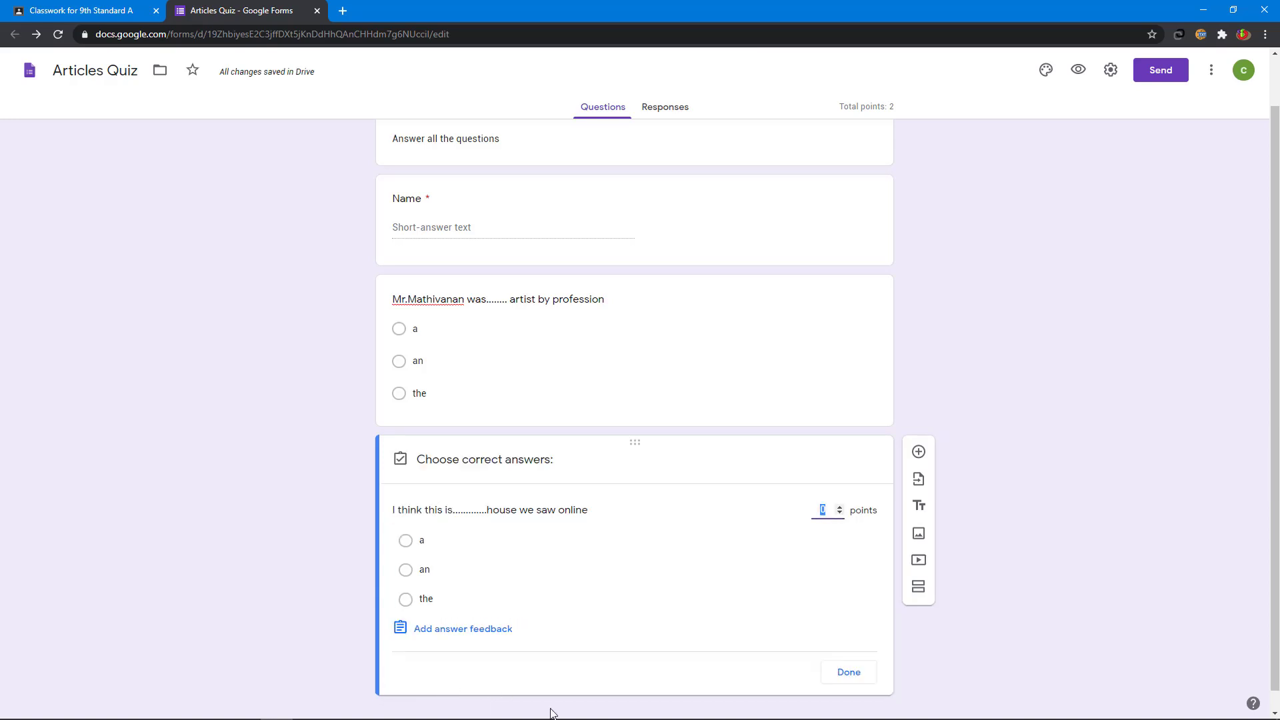
pyautogui.click(405, 599)
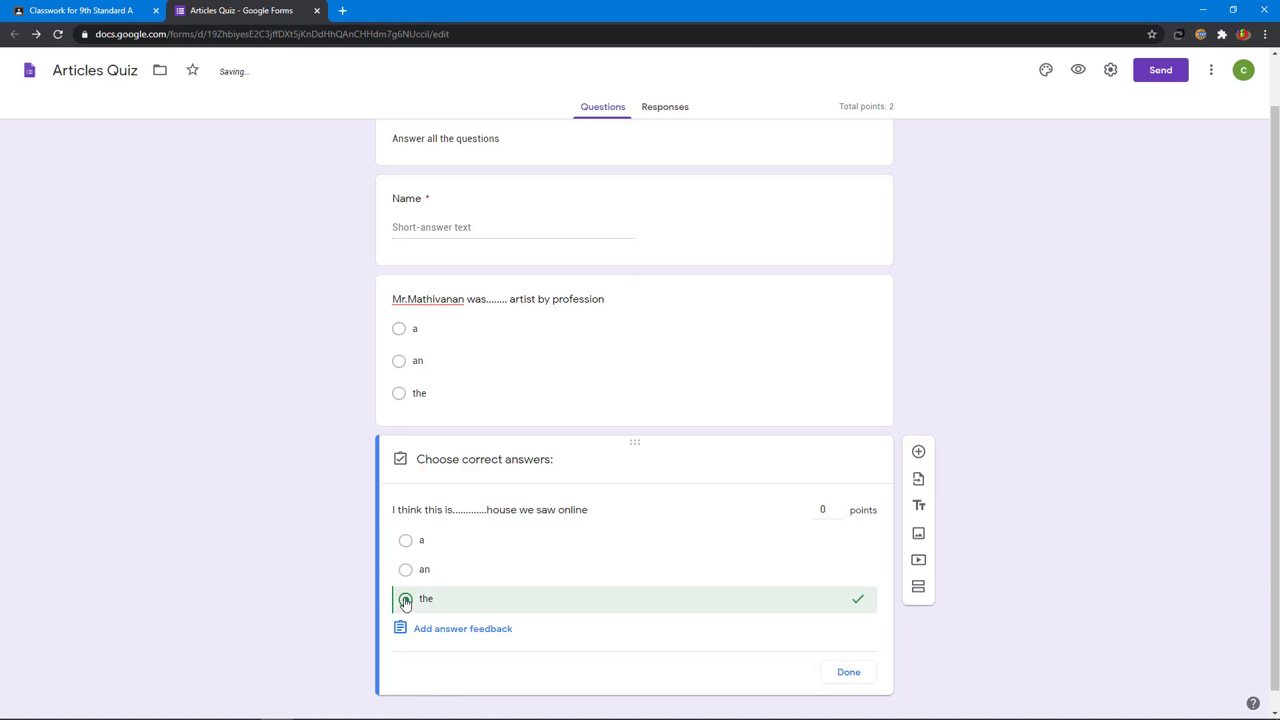
pyautogui.click(839, 509)
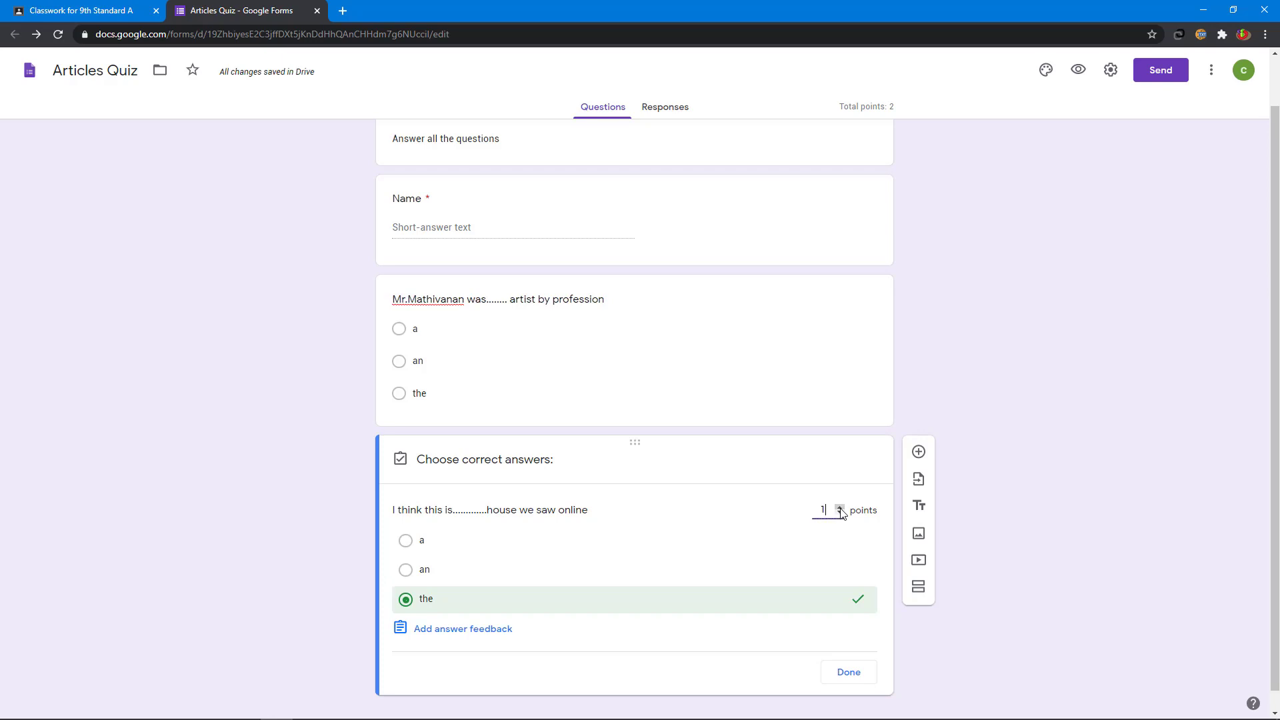
pyautogui.click(840, 508)
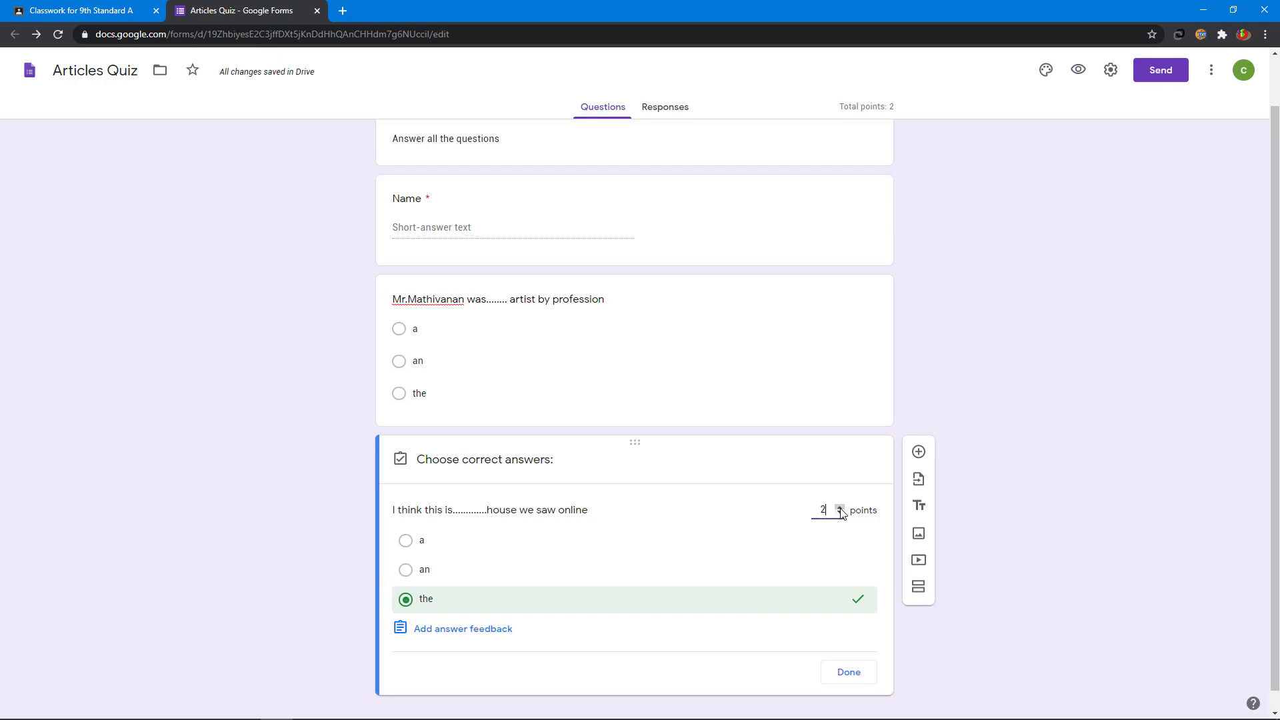
pyautogui.click(866, 677)
# Step: Make both quiz questions required and view the Responses page
pyautogui.click(838, 654)
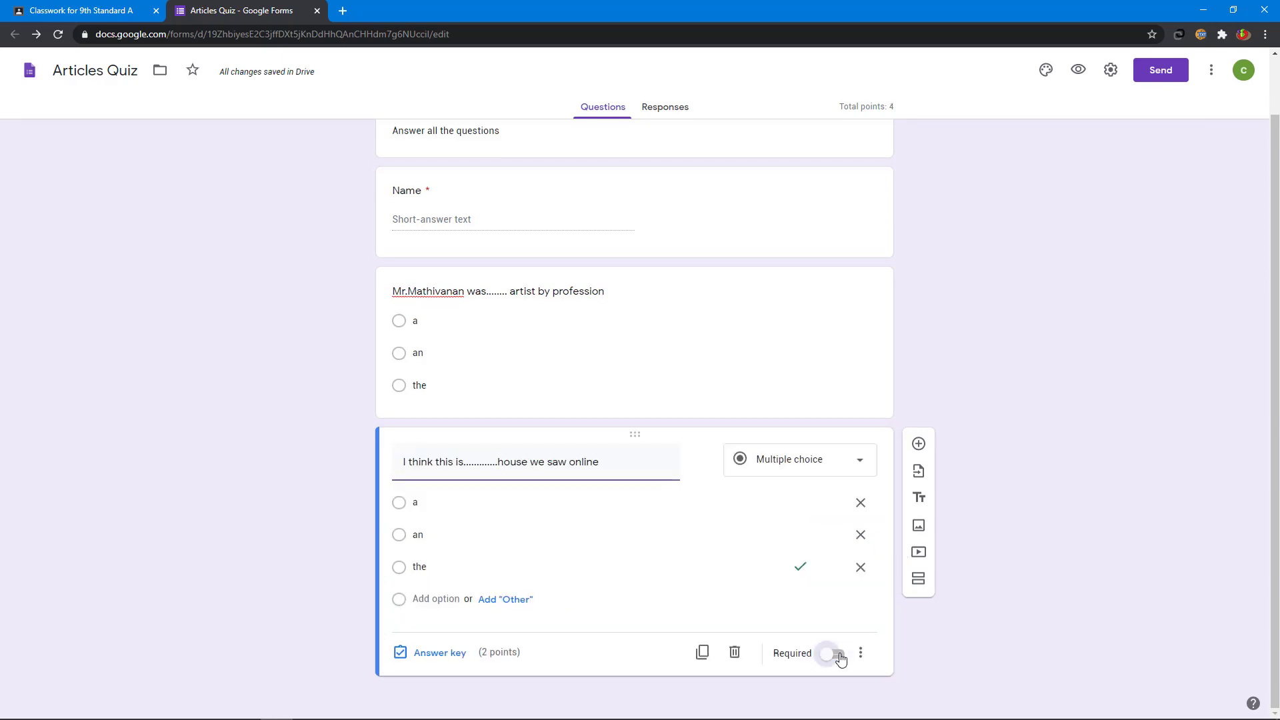
pyautogui.click(767, 534)
pyautogui.click(725, 327)
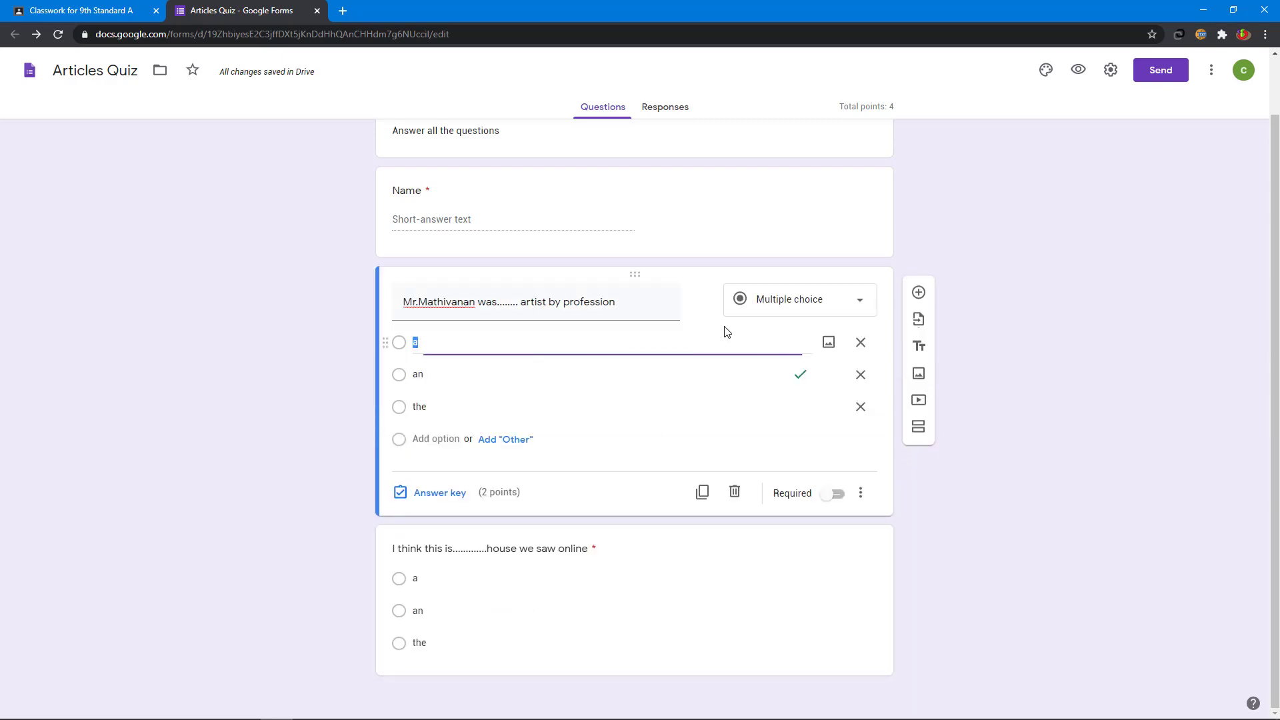
pyautogui.click(837, 495)
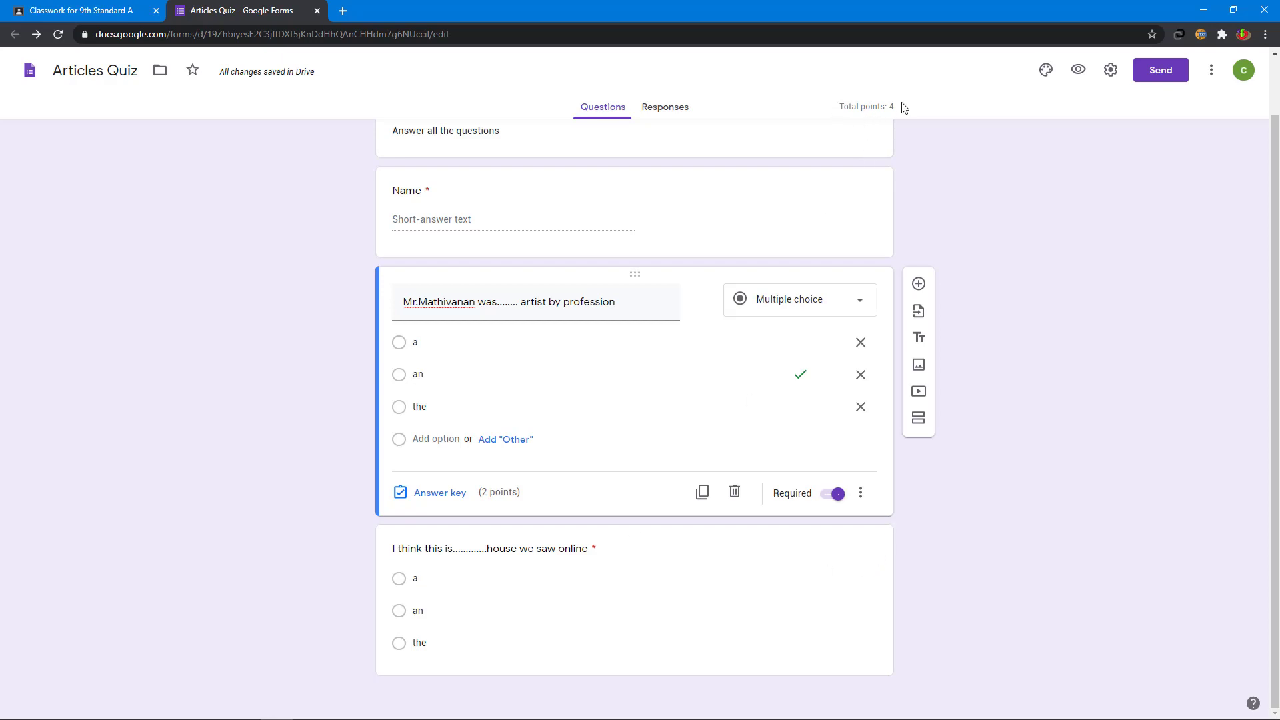
pyautogui.click(668, 111)
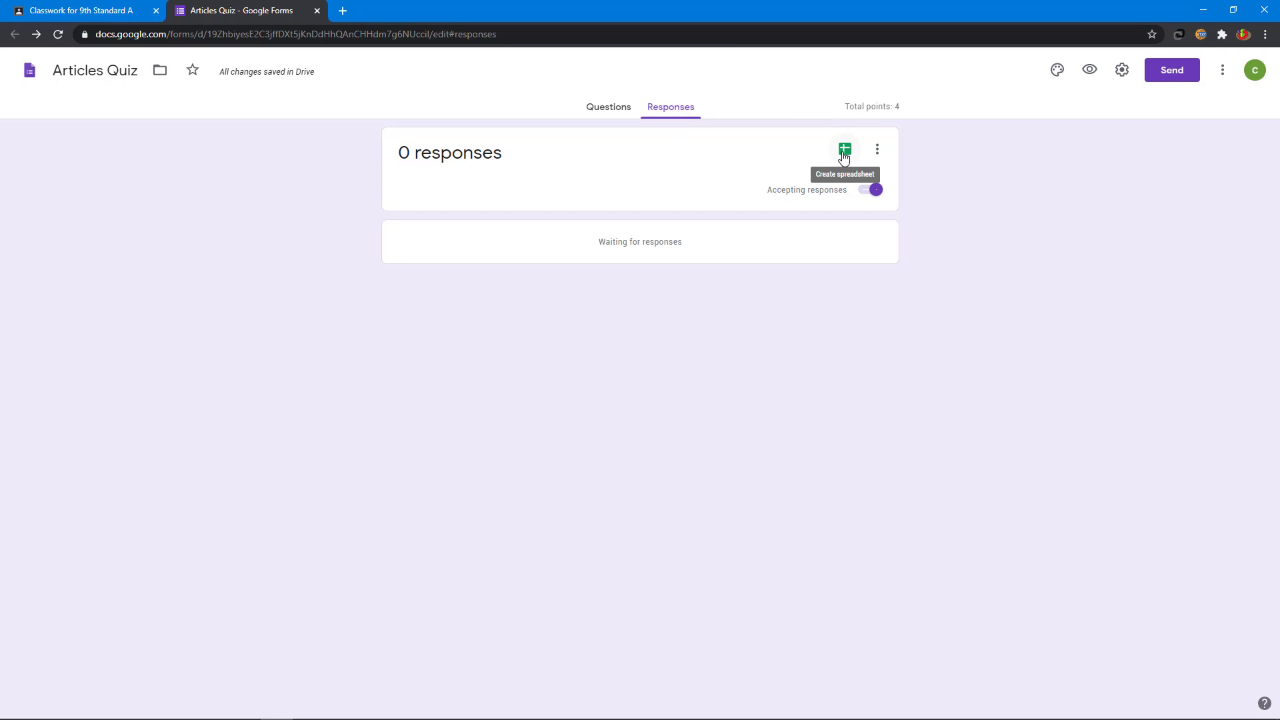
# Step: Send responses to a new 'Articles Quiz (Responses)' spreadsheet, then close its tab
pyautogui.click(844, 153)
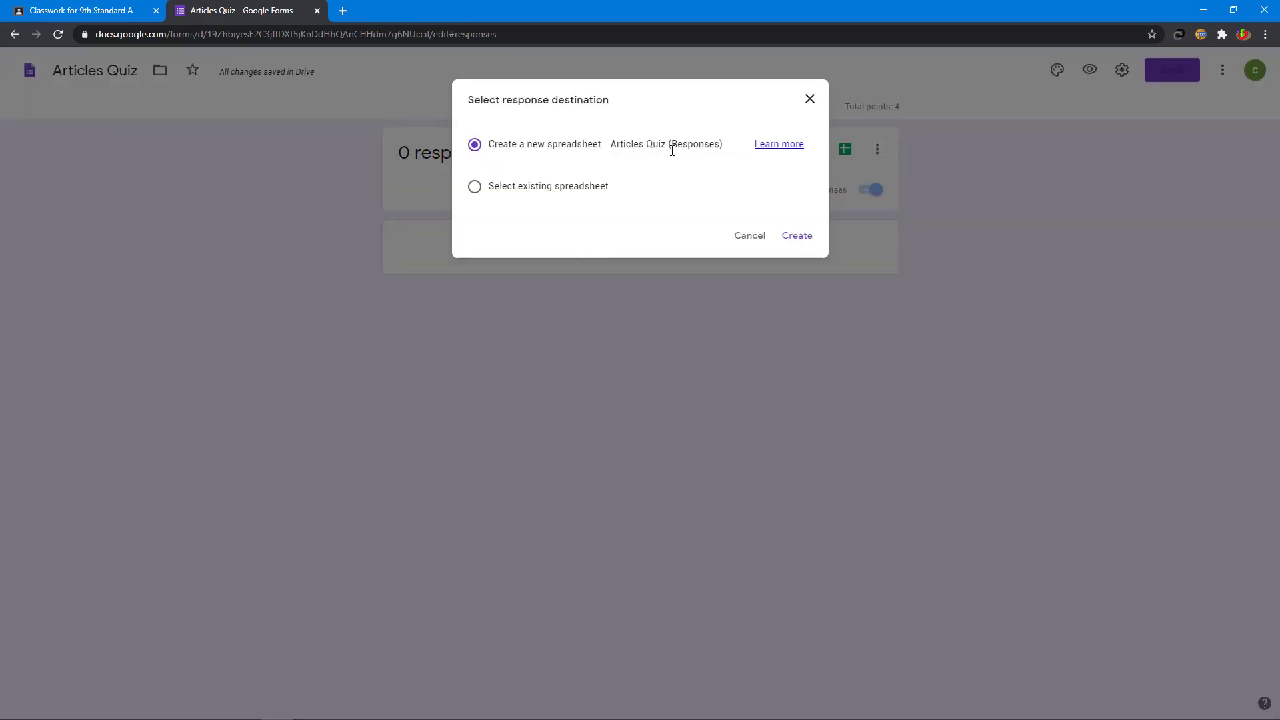
pyautogui.click(794, 242)
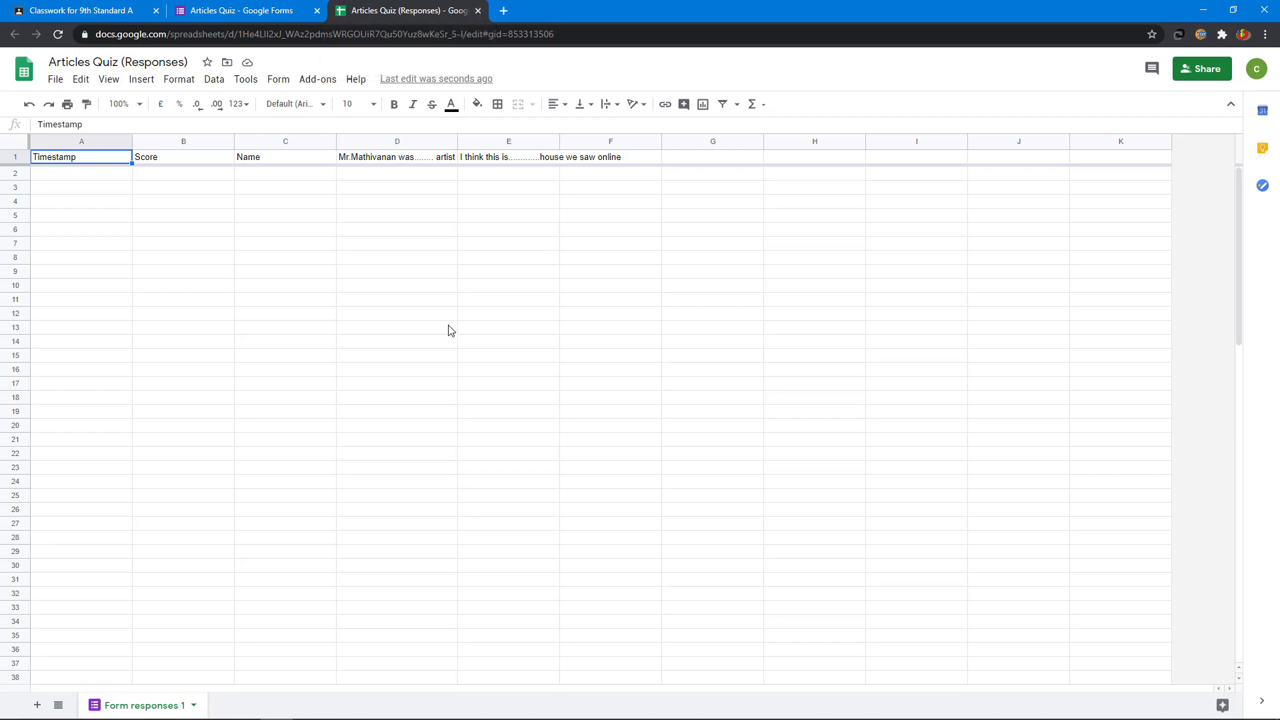
pyautogui.click(477, 10)
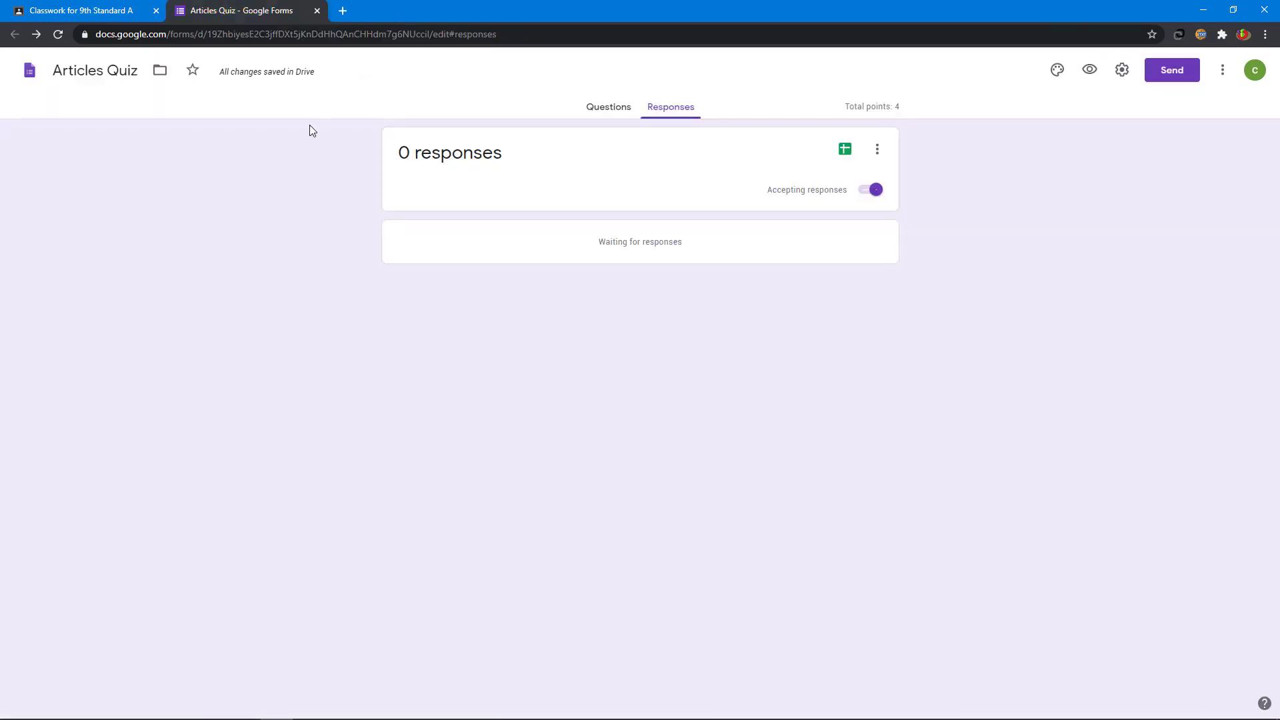
# Step: Close the form and browse Google Drive attachments without adding another file
pyautogui.click(317, 10)
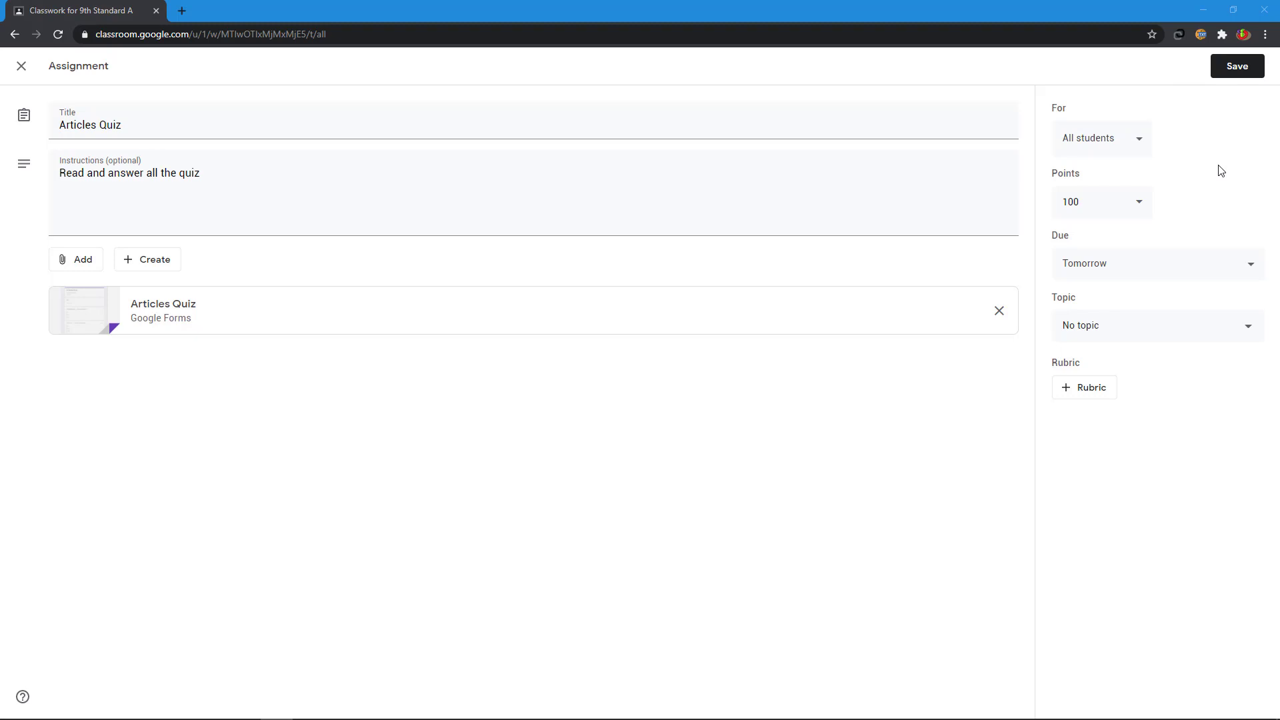
pyautogui.click(72, 267)
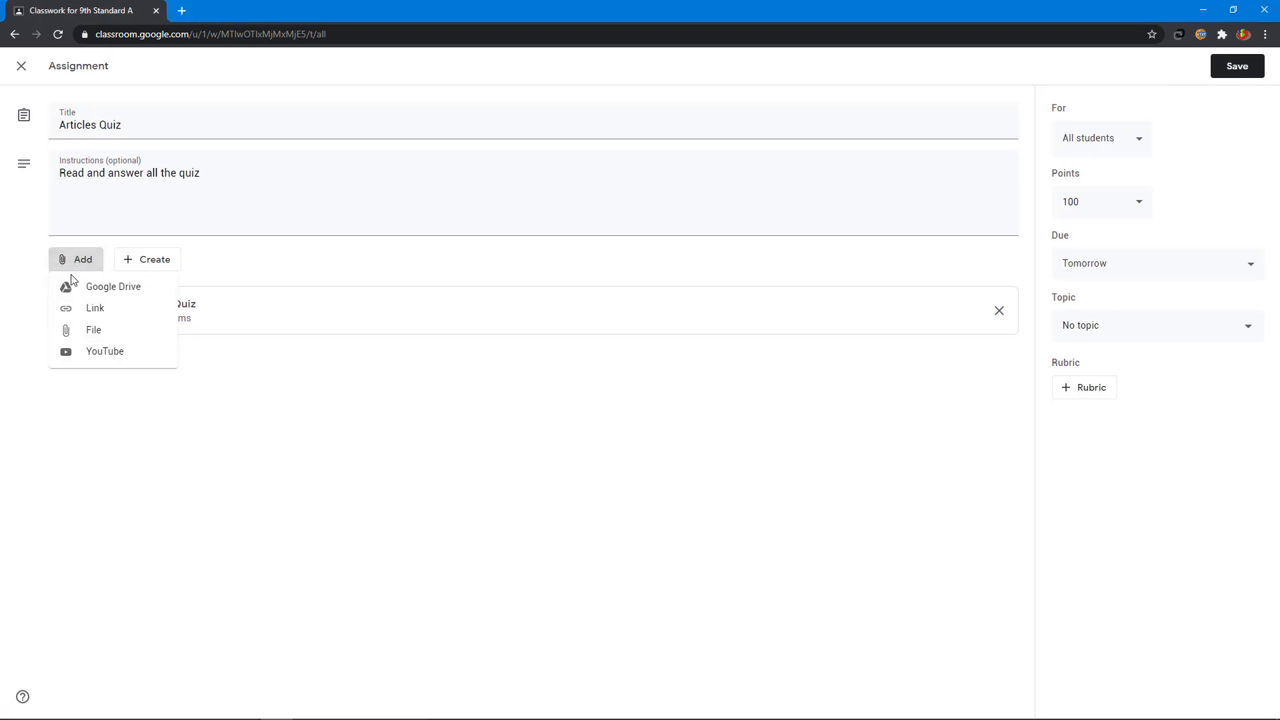
pyautogui.click(114, 290)
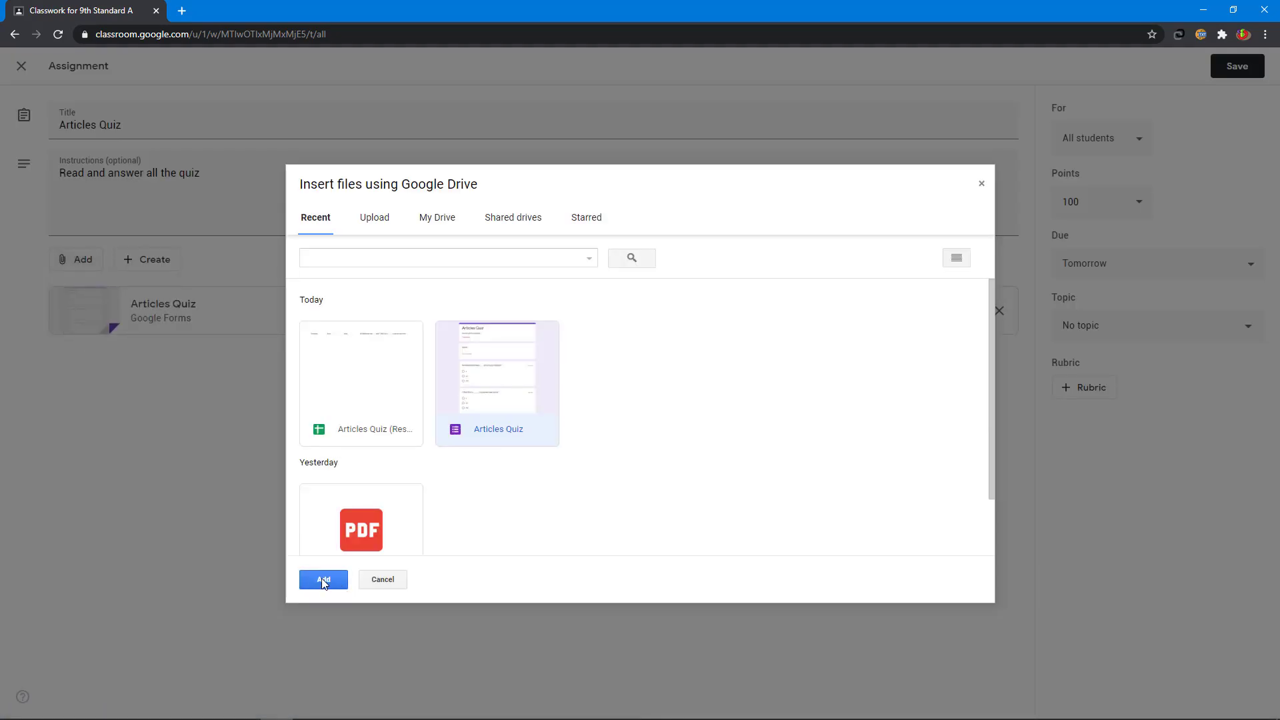
pyautogui.click(403, 581)
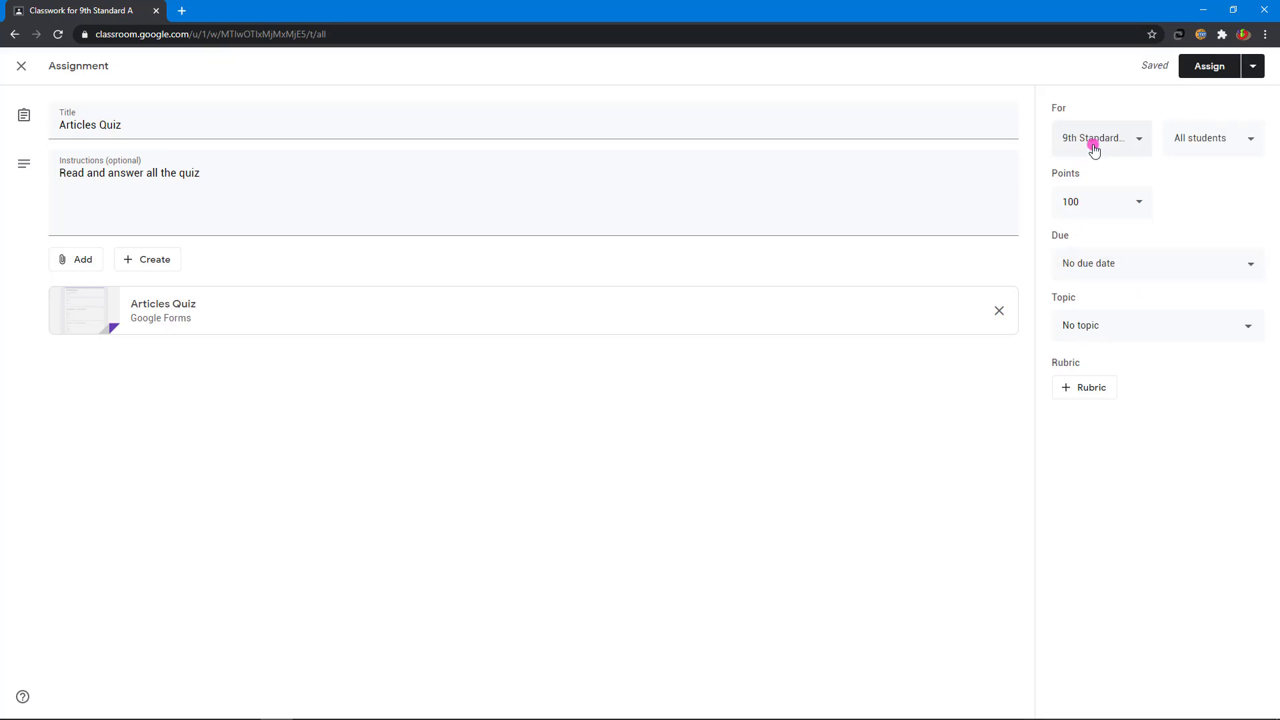
# Step: Assign the Articles Quiz to all 9th Standard students, worth 100 points, due tomorrow
pyautogui.click(1094, 150)
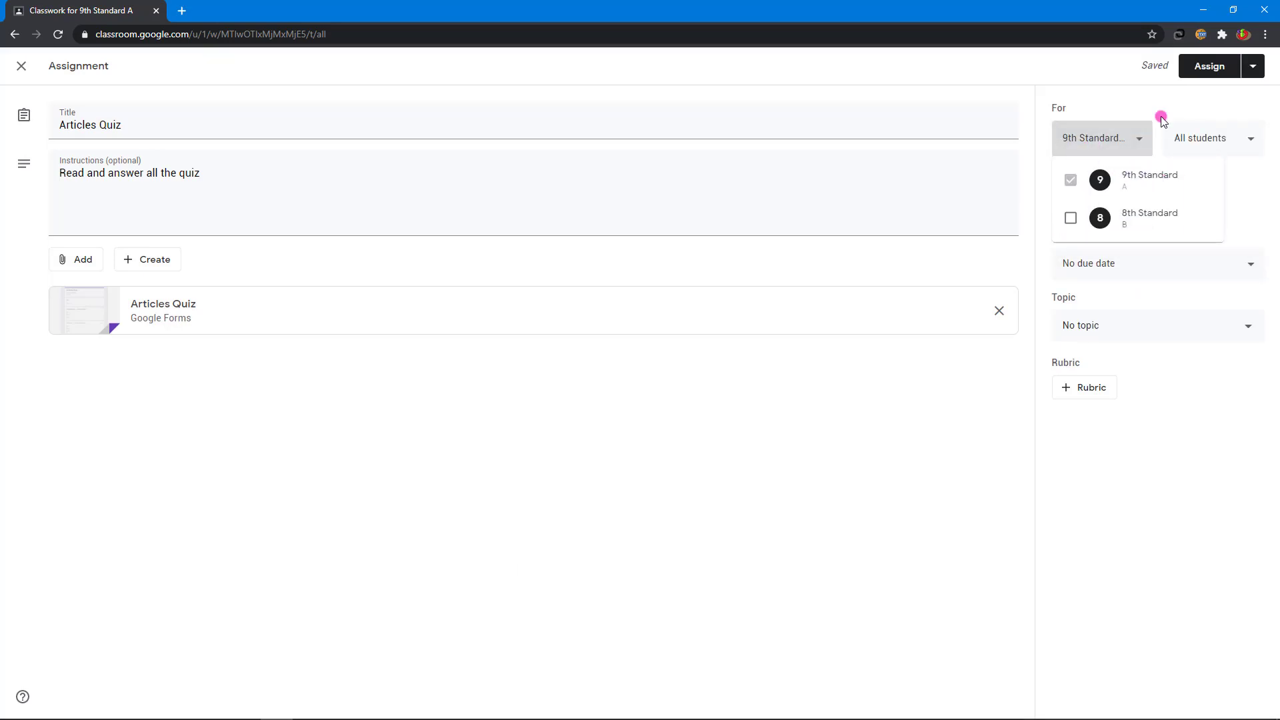
pyautogui.click(1199, 122)
pyautogui.click(1218, 138)
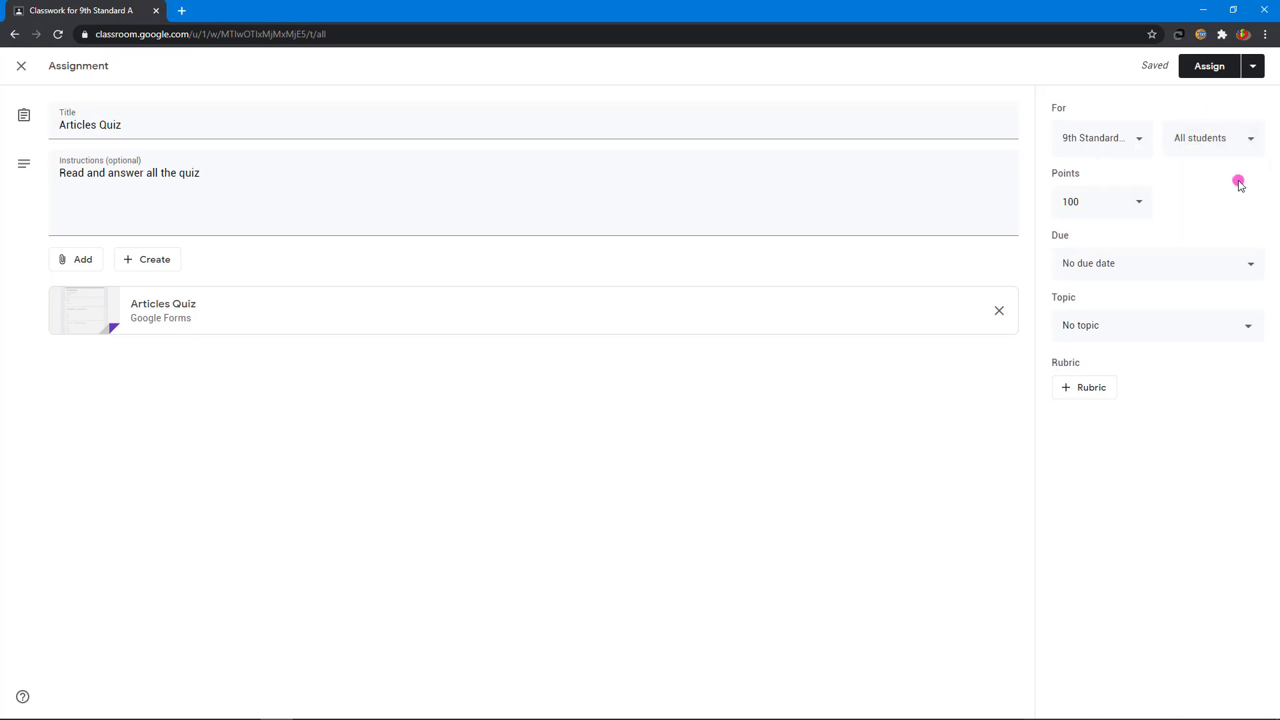
pyautogui.click(1126, 212)
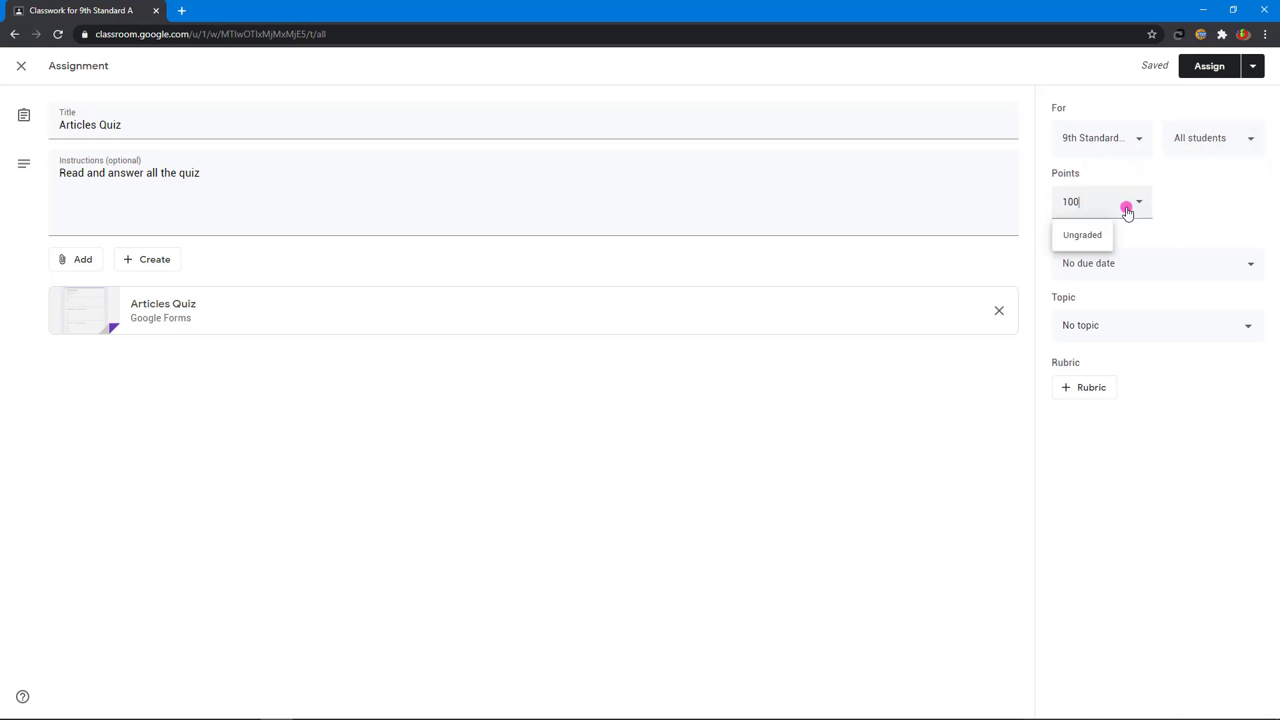
pyautogui.click(1204, 179)
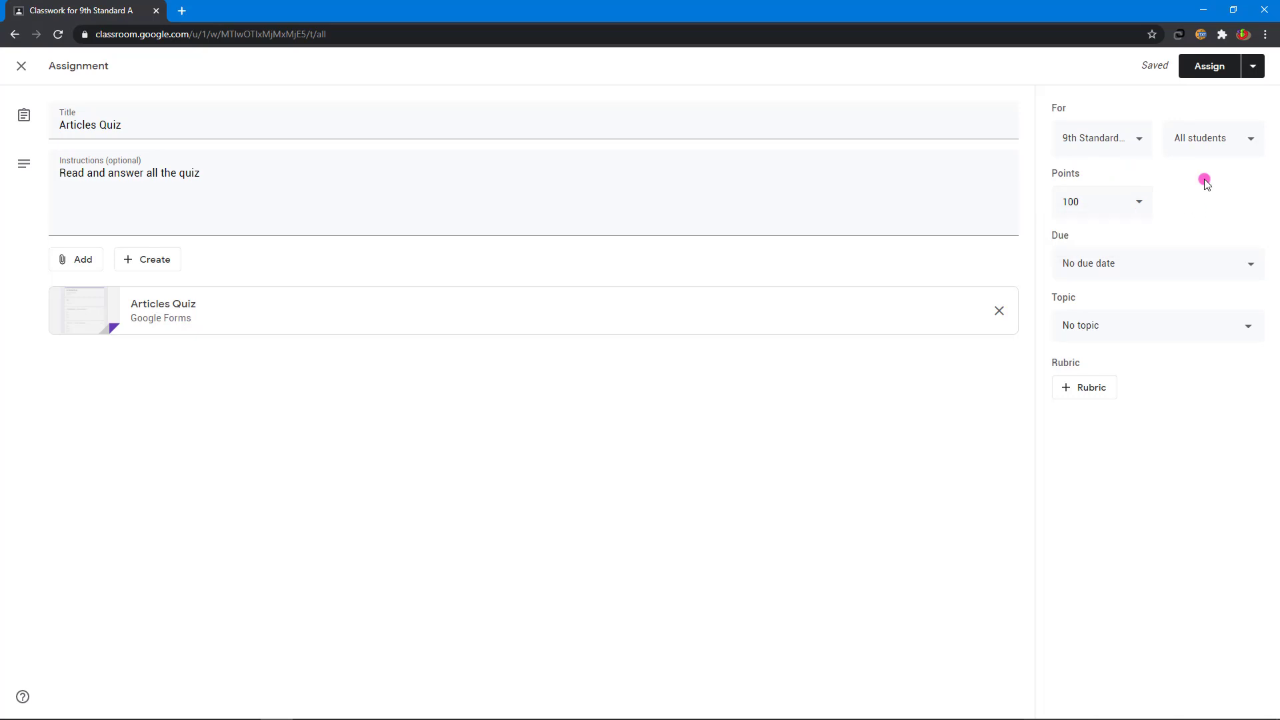
pyautogui.click(1174, 266)
pyautogui.click(1198, 68)
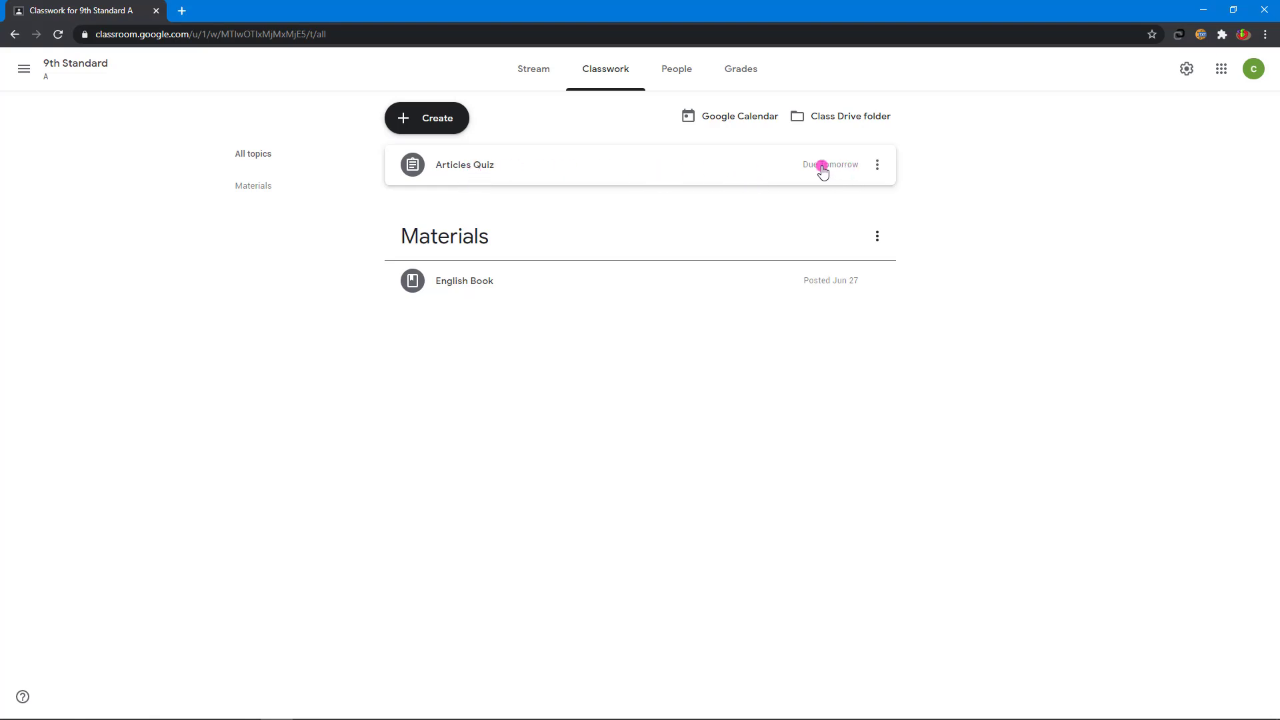
# Step: Switch to the class Stream to view the posted Articles Quiz
pyautogui.click(877, 164)
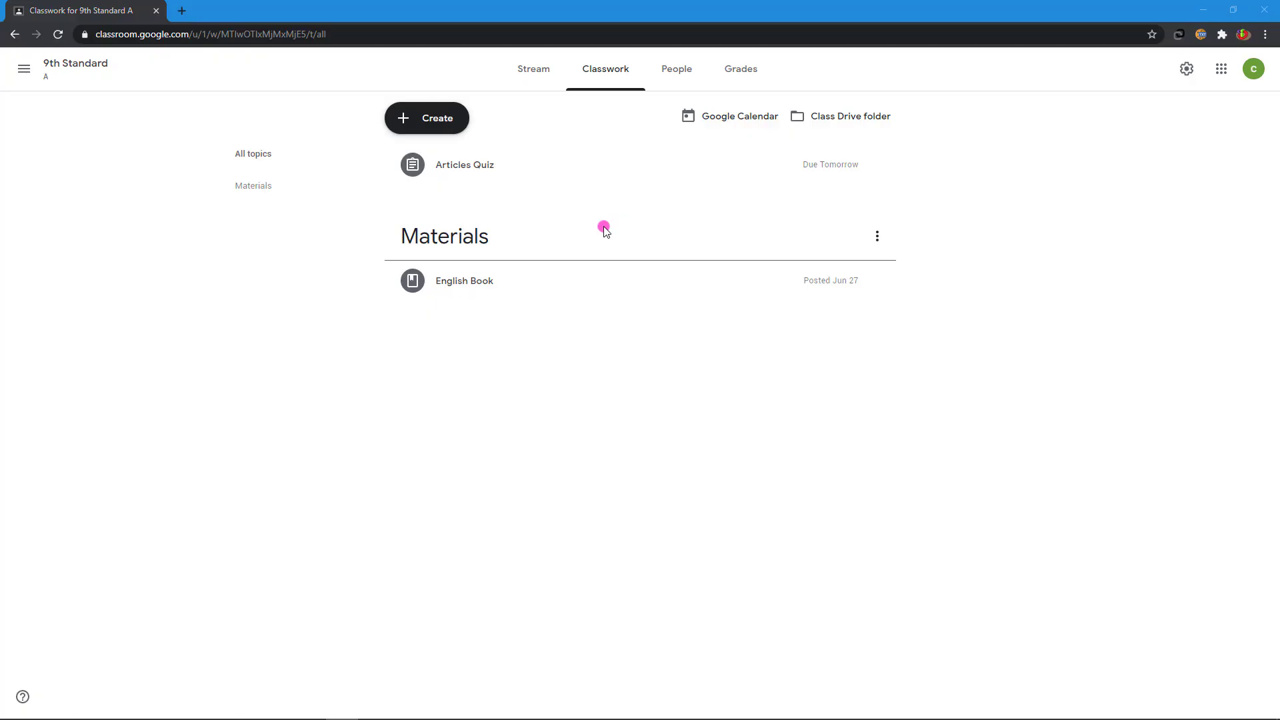
pyautogui.click(535, 70)
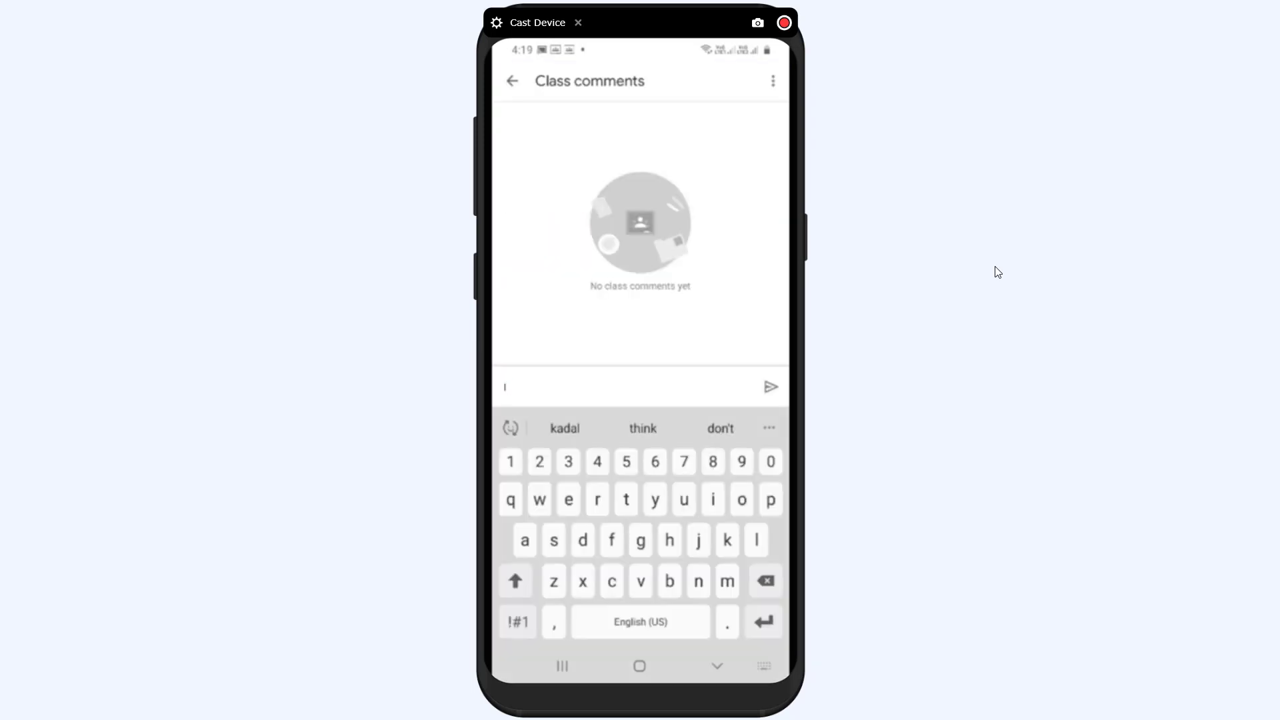
# Step: Write the class comment 'I have done' on the student's phone
pyautogui.write('I have done')
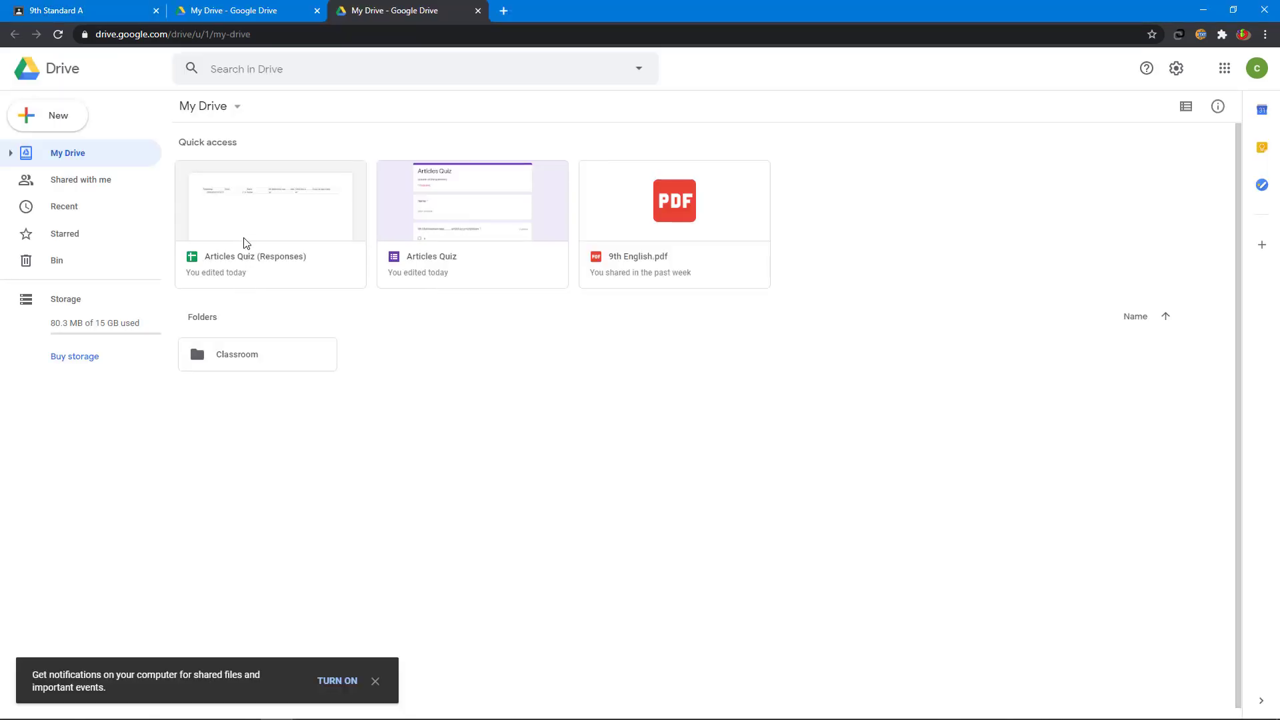
# Step: Review the single 2 / 4 response, both answers 'an', in Articles Quiz (Responses), then close it
pyautogui.doubleClick(252, 198)
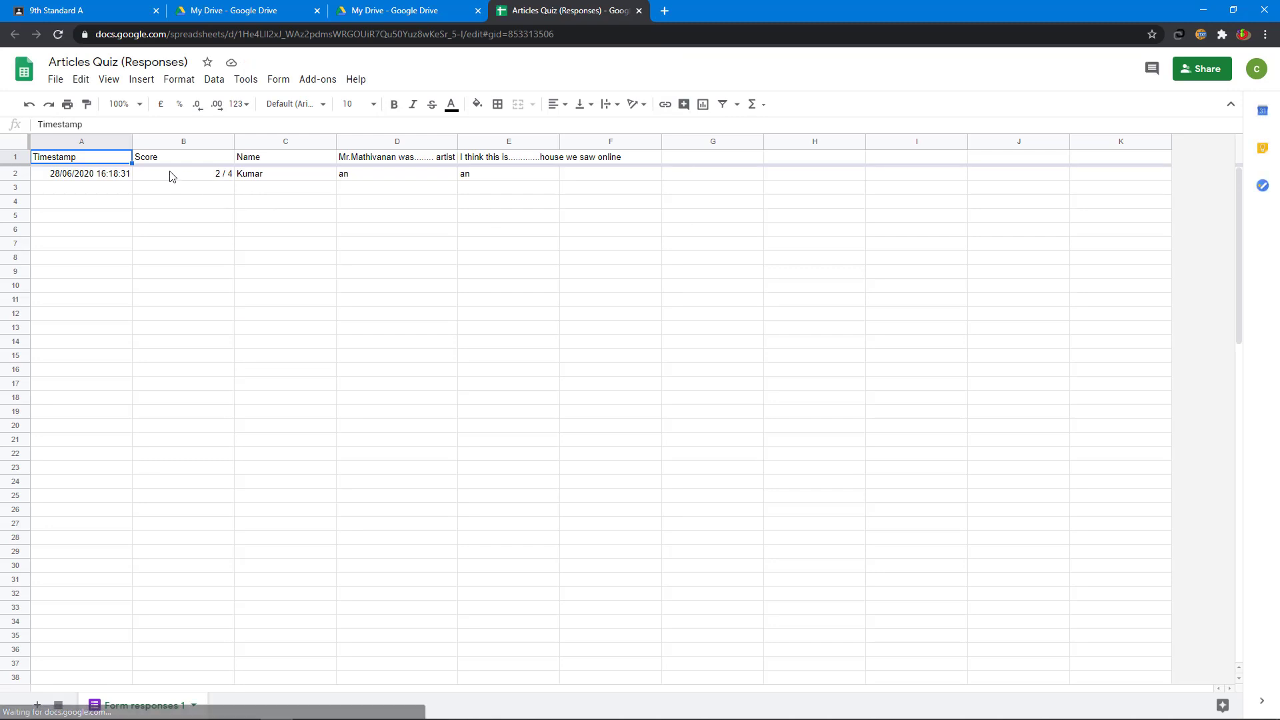
pyautogui.click(170, 176)
pyautogui.click(288, 175)
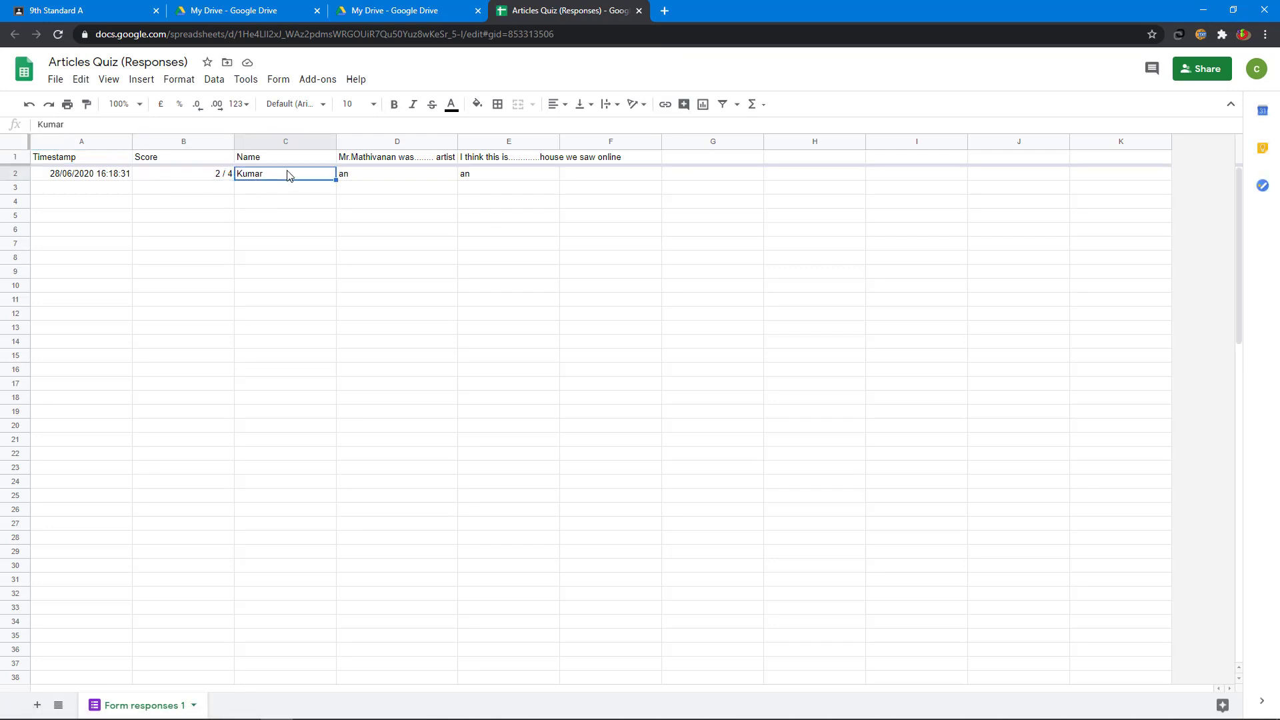
pyautogui.click(380, 178)
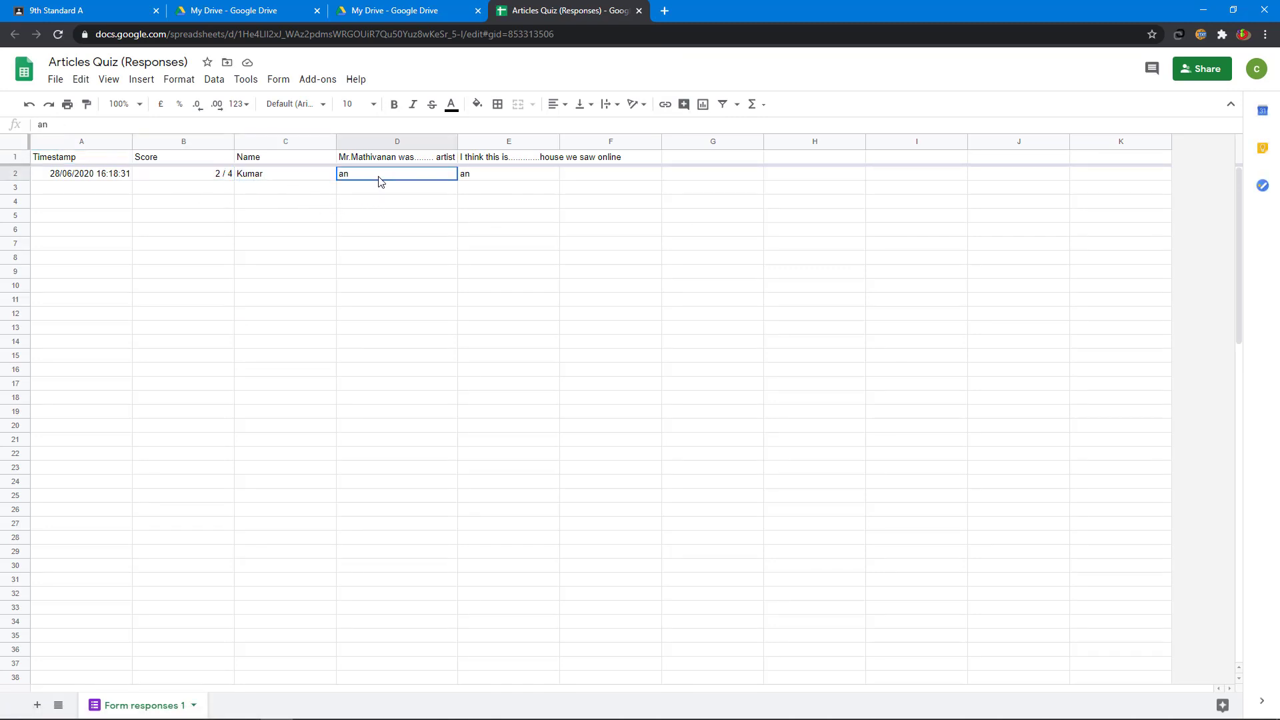
pyautogui.click(476, 180)
pyautogui.click(203, 180)
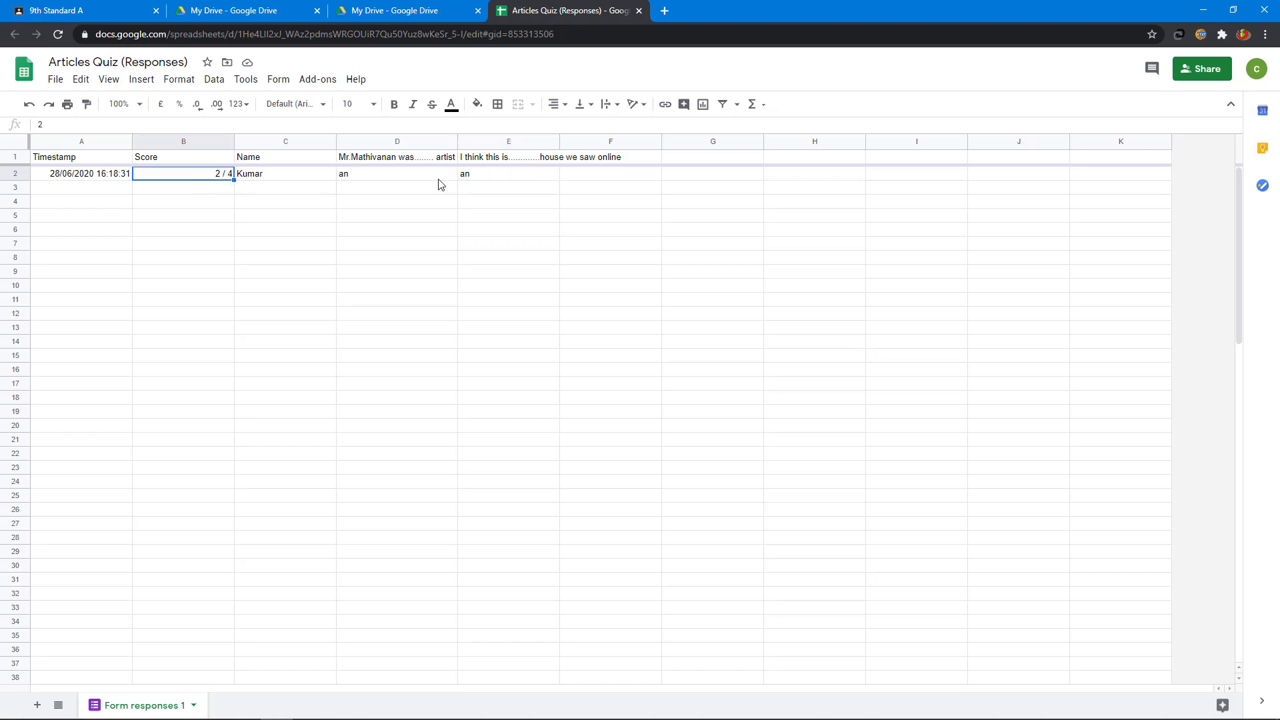
pyautogui.click(491, 182)
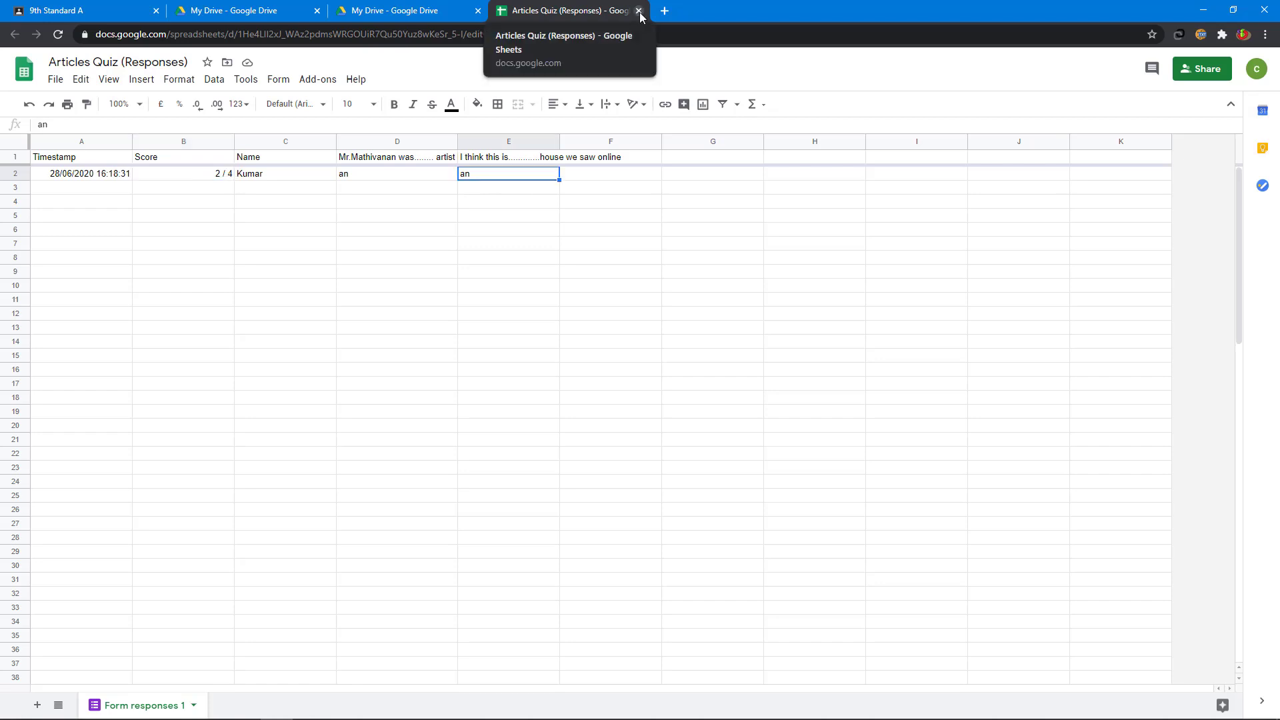
pyautogui.click(639, 11)
pyautogui.click(478, 11)
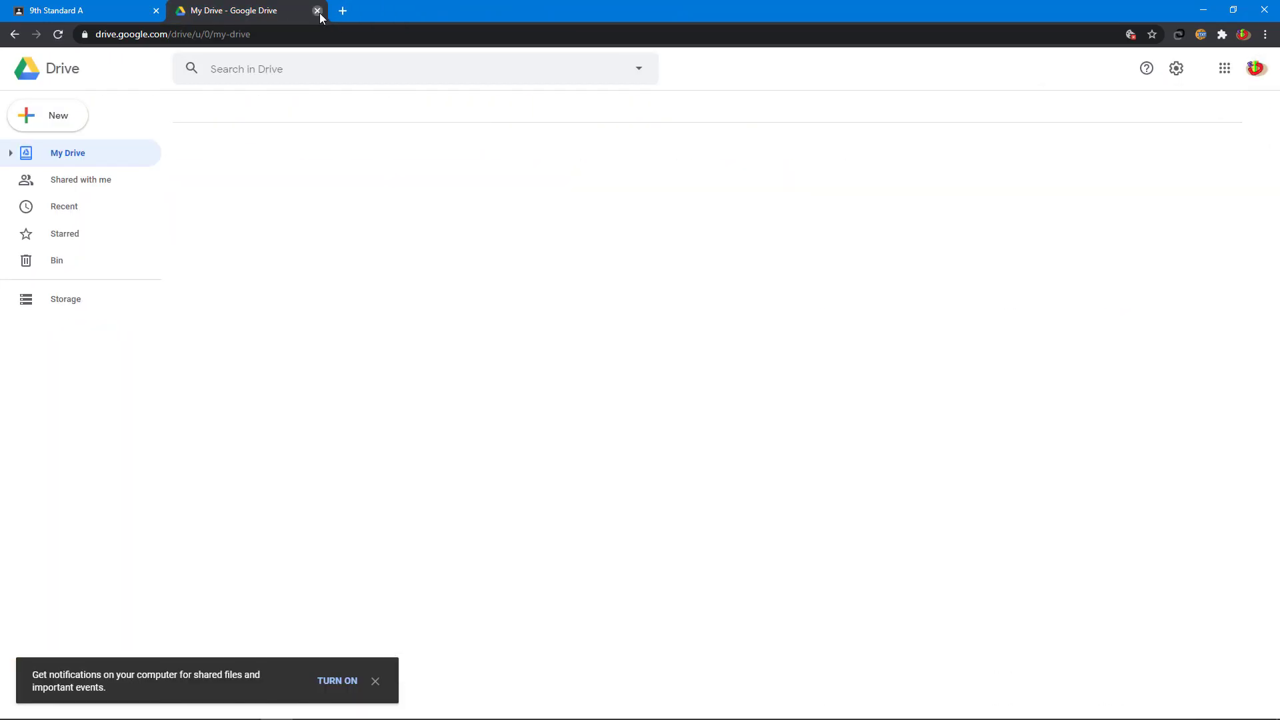
# Step: Give the student's Articles Quiz a grade of 50 in Grades, then go back to Stream
pyautogui.click(317, 11)
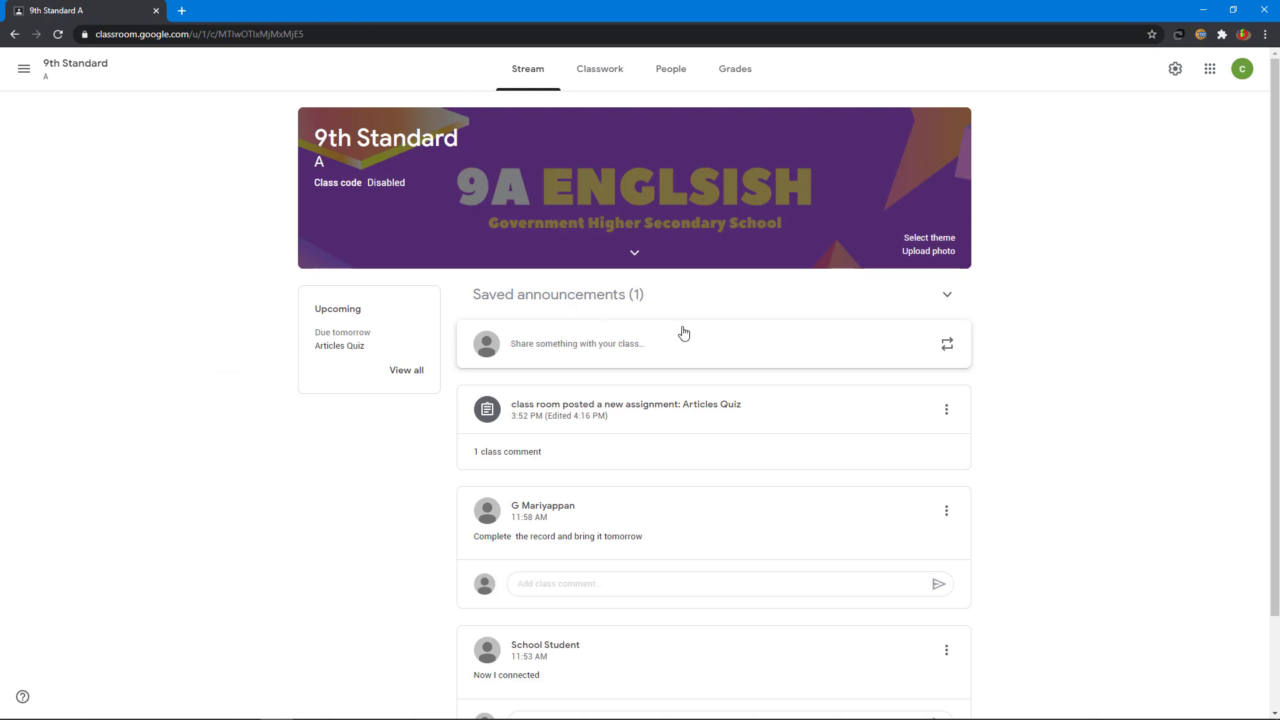
pyautogui.click(738, 73)
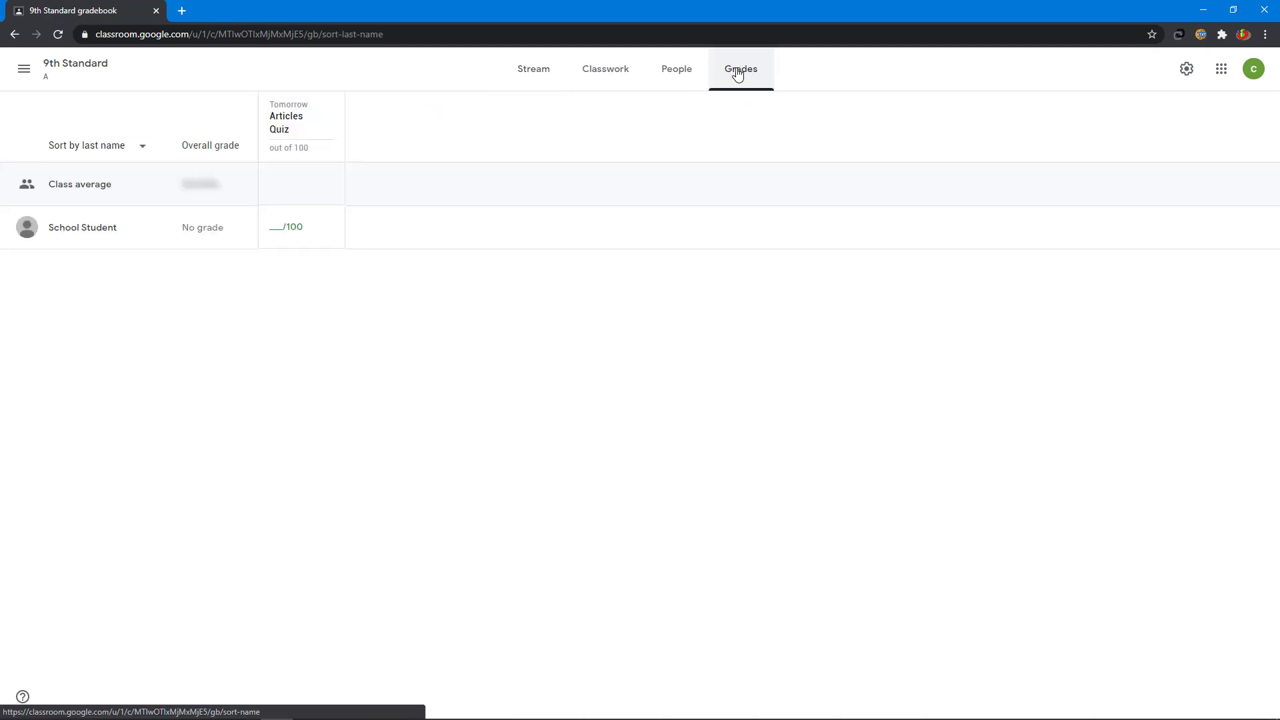
pyautogui.click(284, 228)
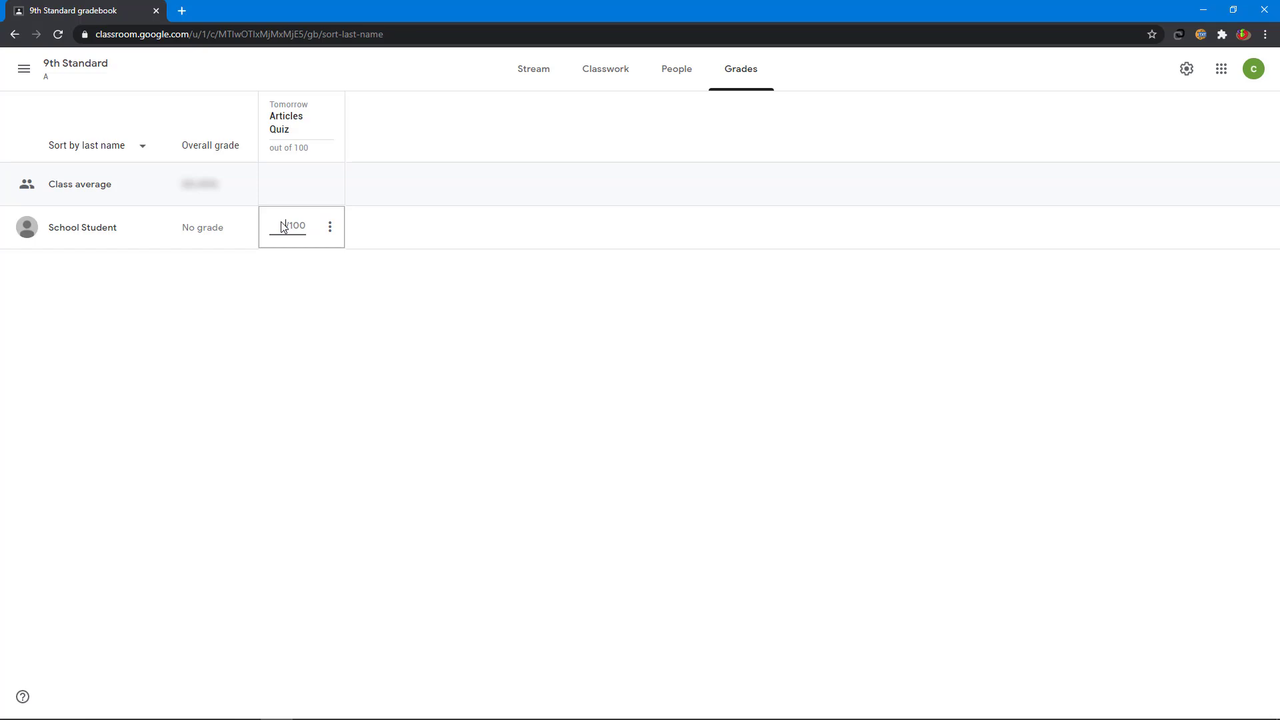
pyautogui.write('50')
pyautogui.click(285, 267)
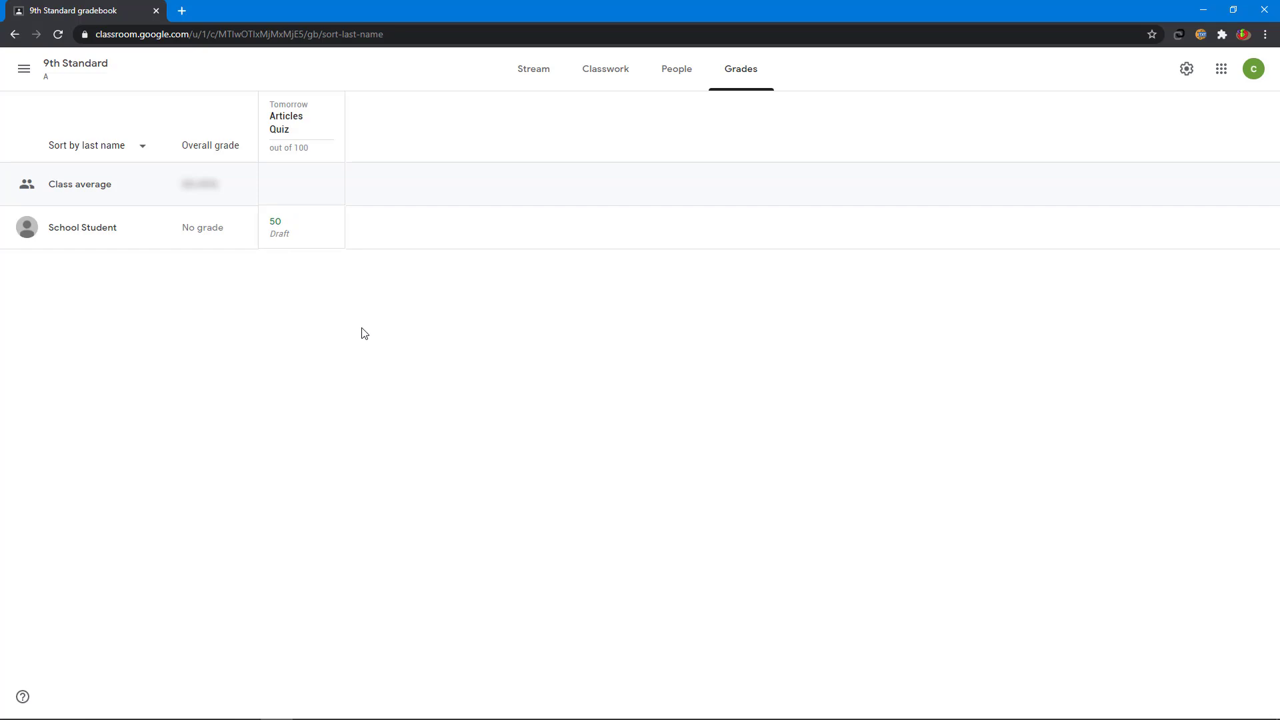
pyautogui.click(526, 74)
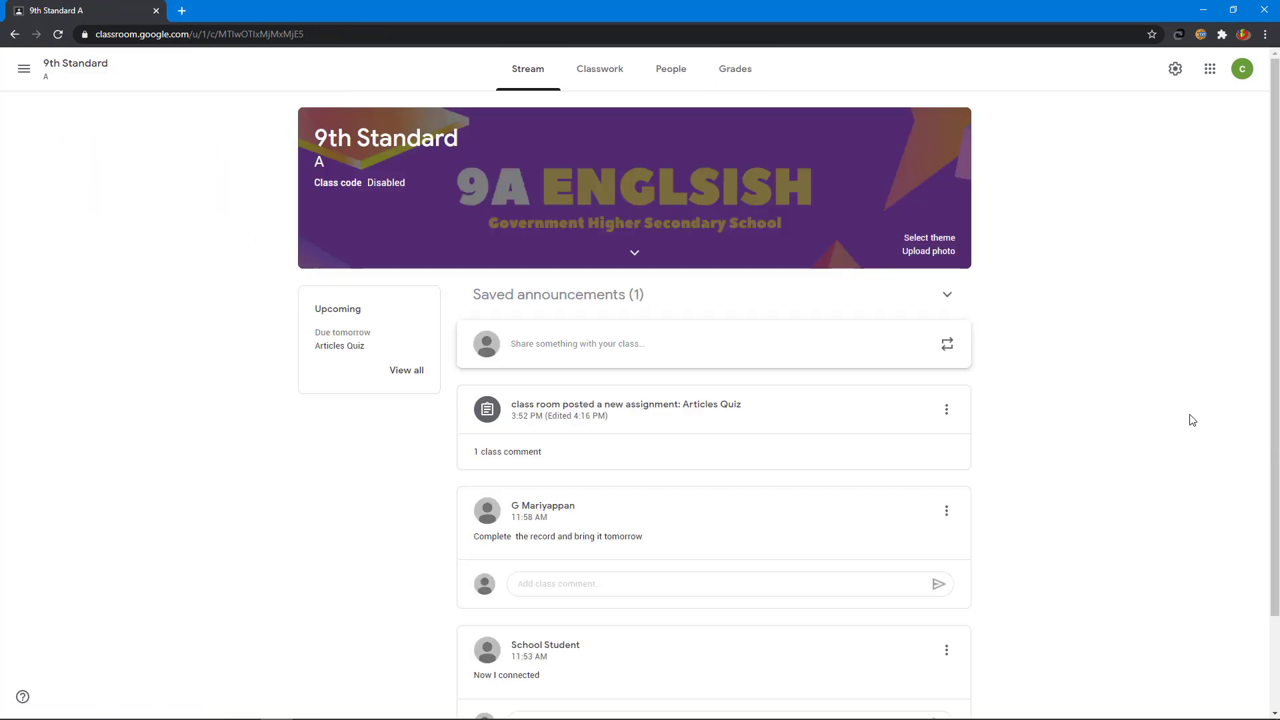